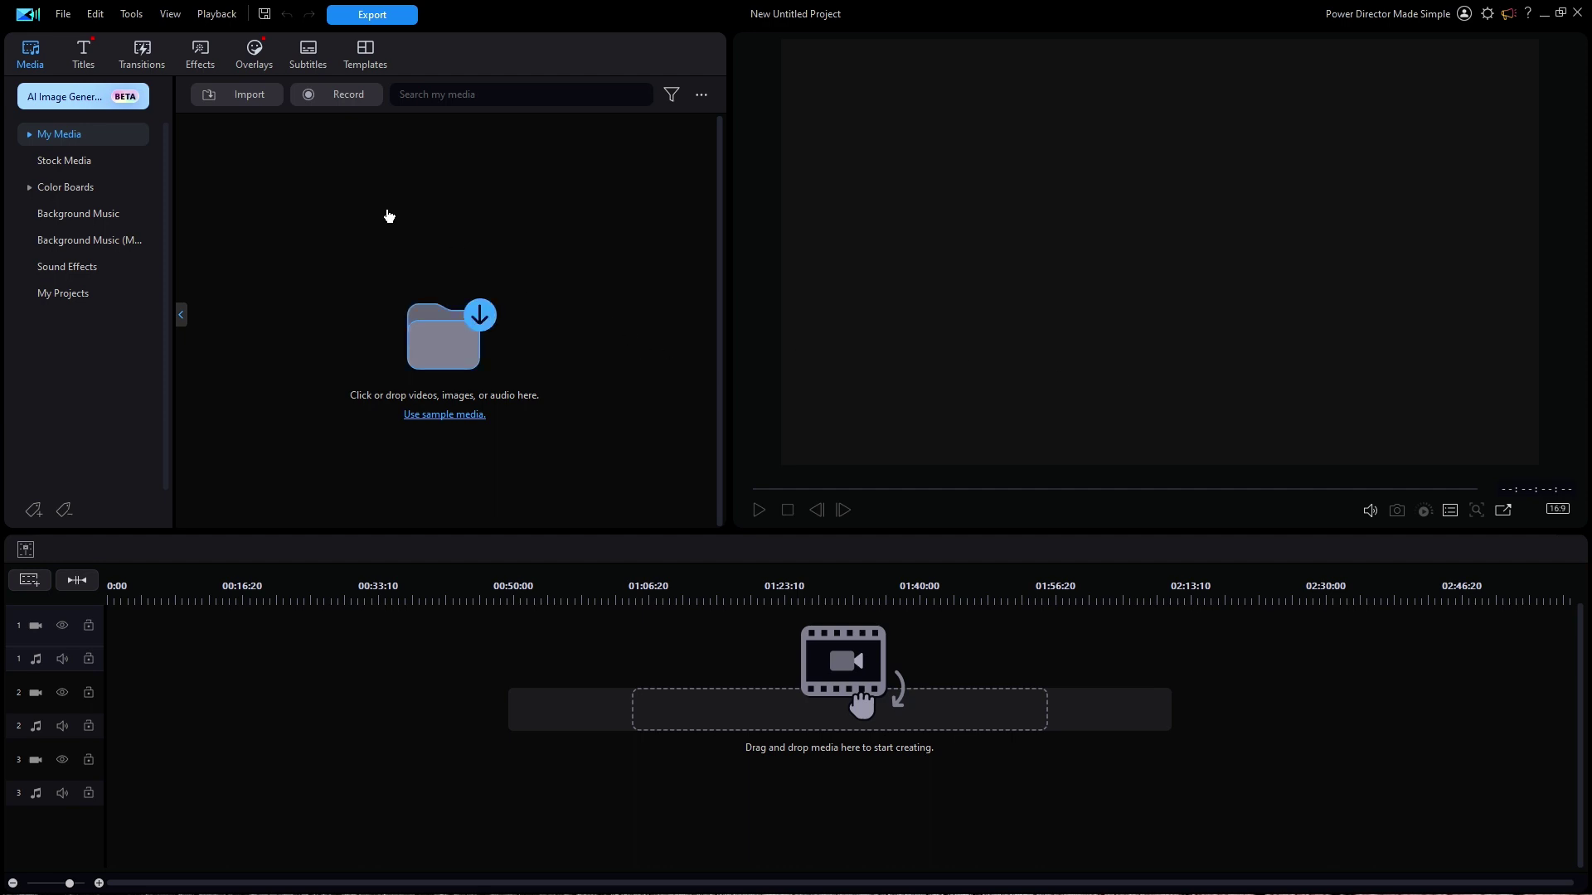
Start a new slideshow with Slideshow Creator and import the ten image files from 2017-12-07-122933.JPG through 2017-12-09-140951.JPG.
{"action": "left_click", "coordinate": [131, 14]}
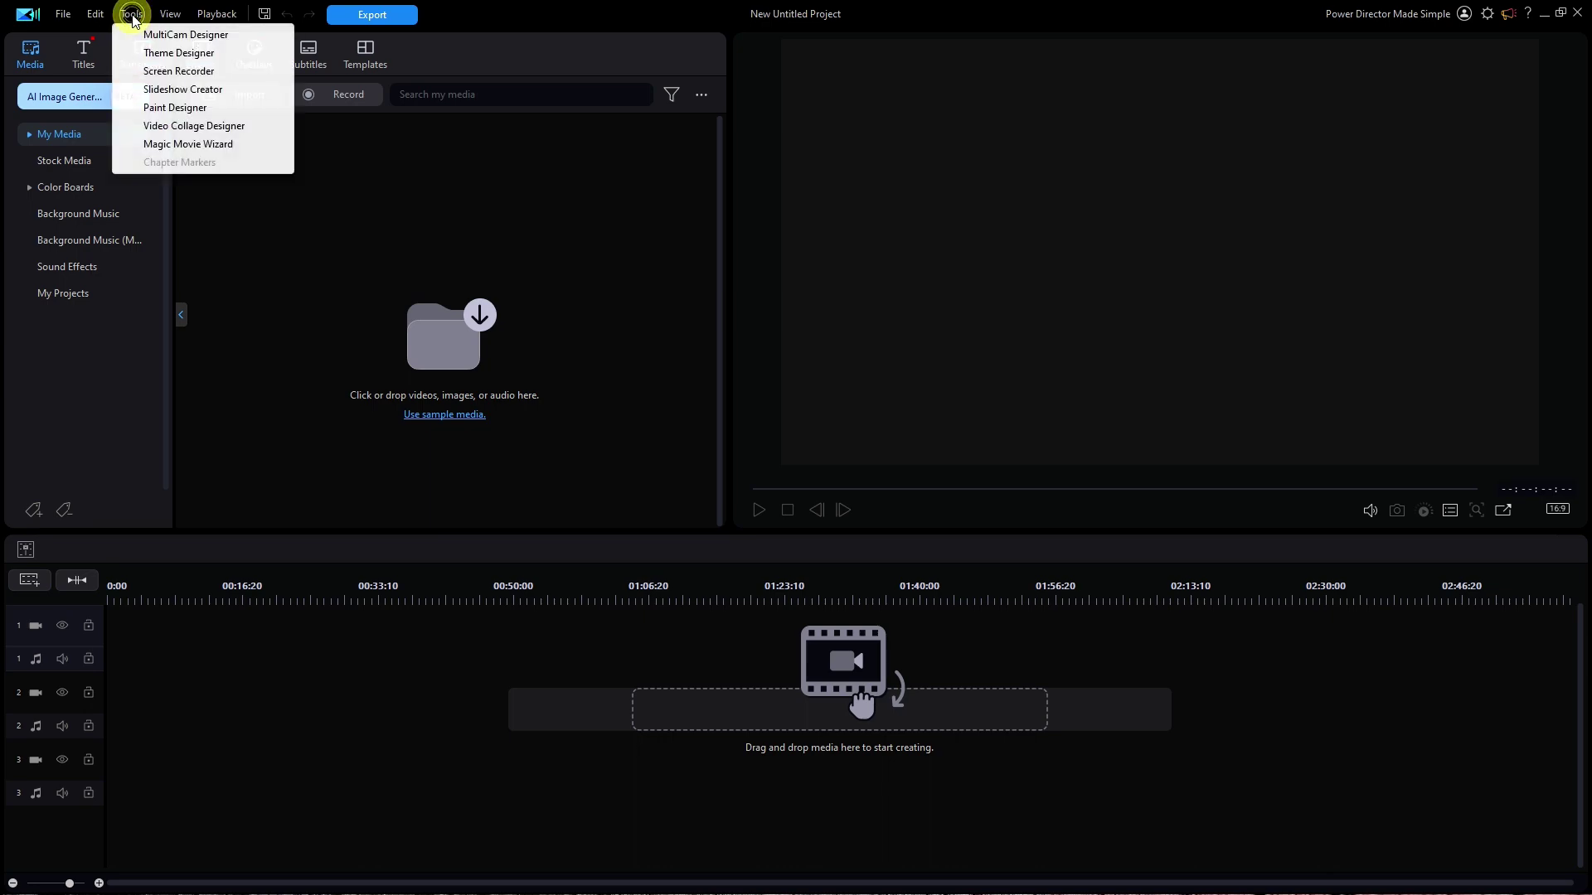
{"action": "left_click", "coordinate": [183, 89]}
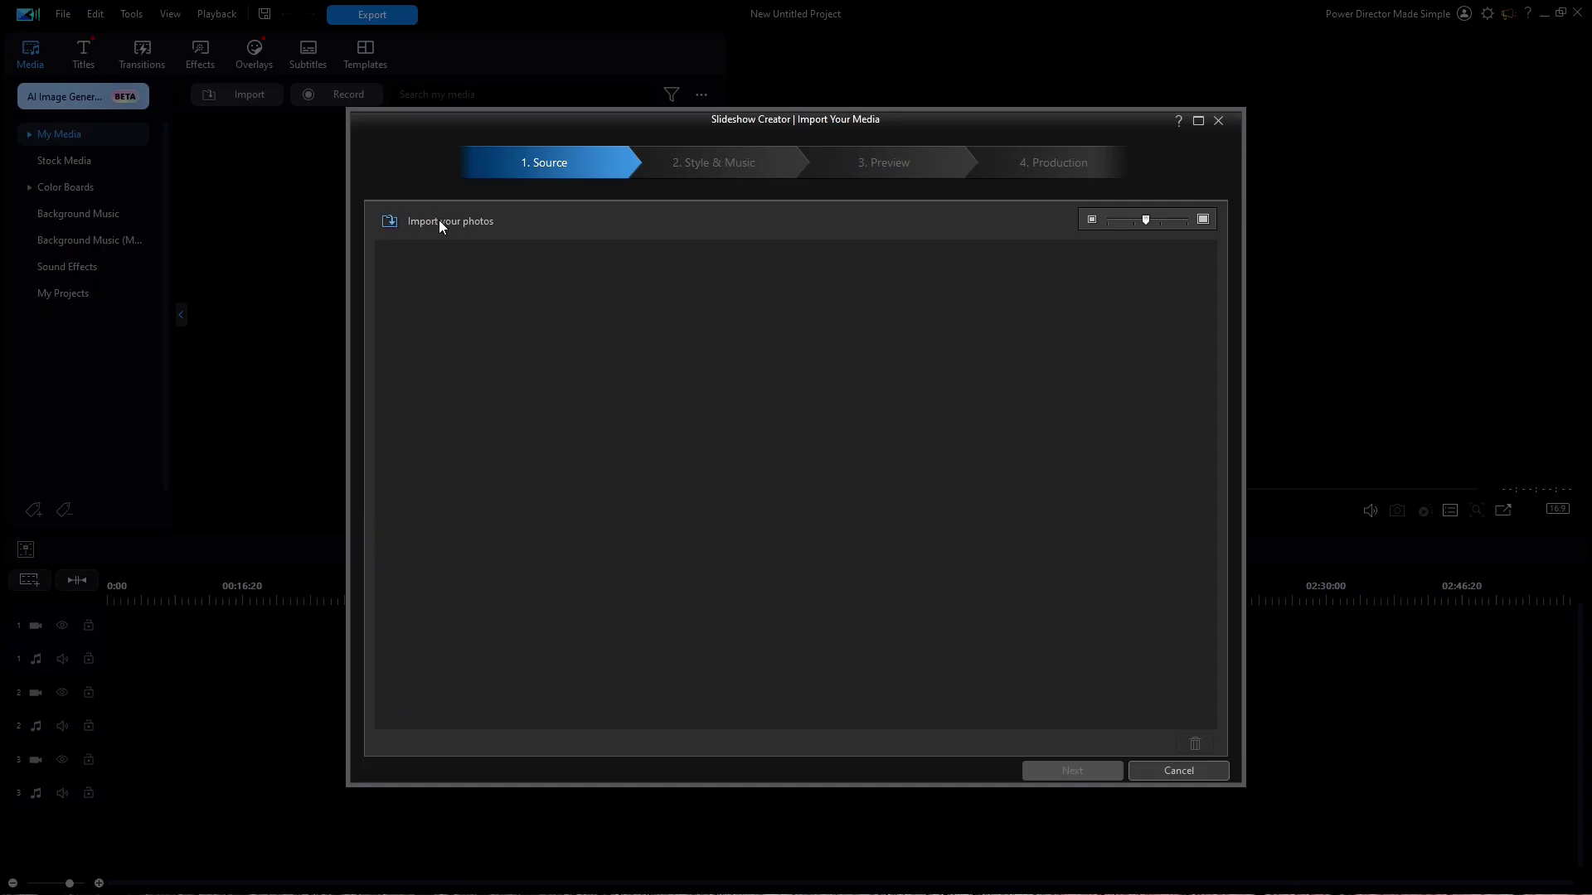
{"action": "left_click", "coordinate": [438, 221]}
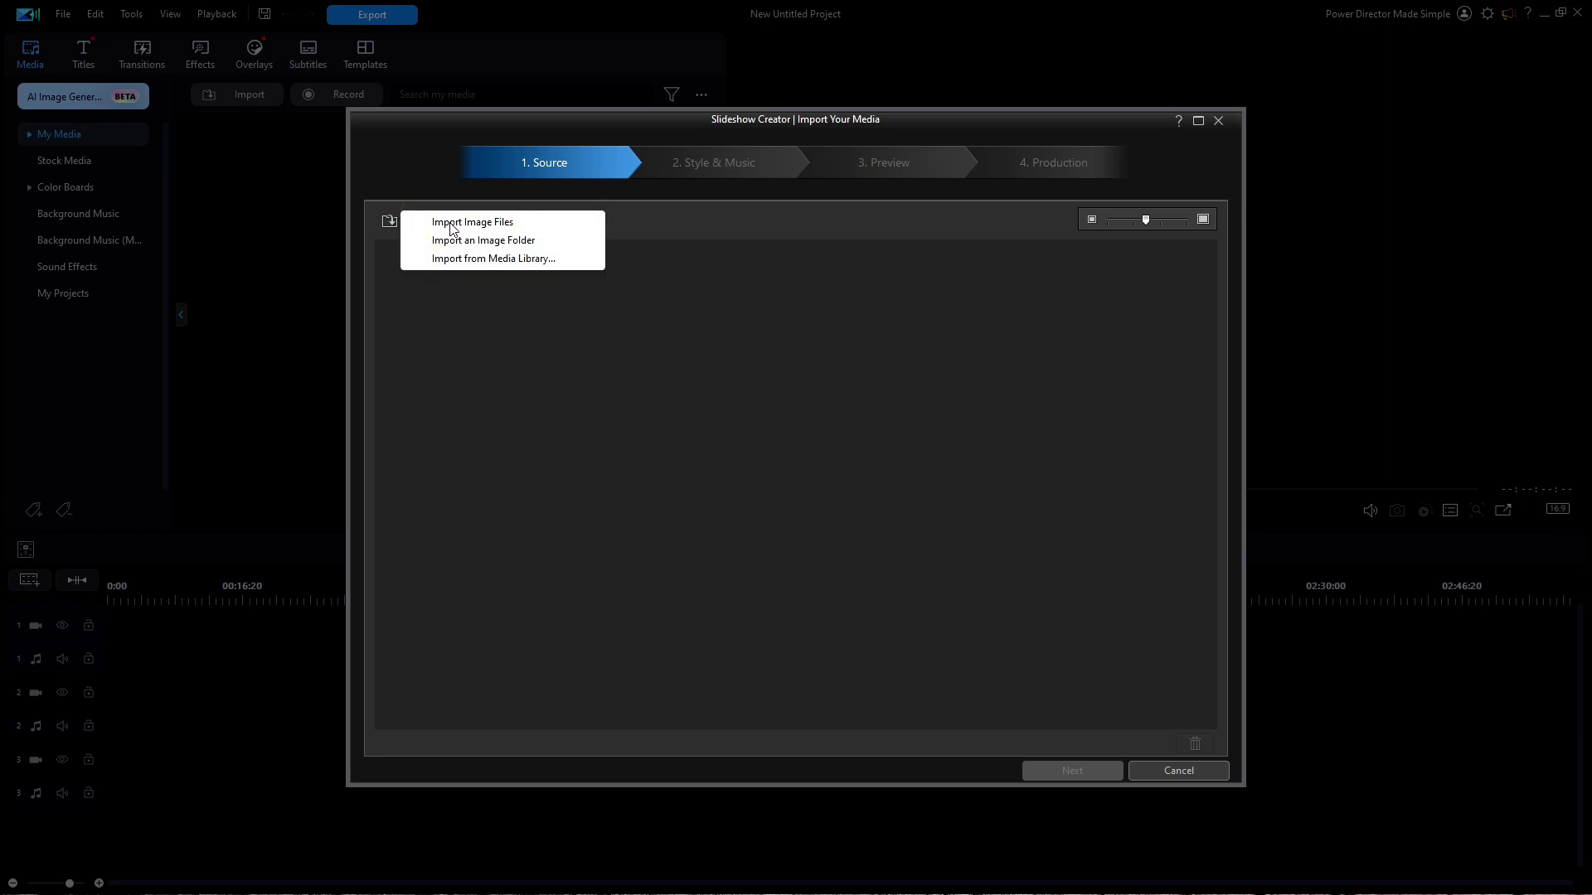
{"action": "left_click", "coordinate": [450, 222]}
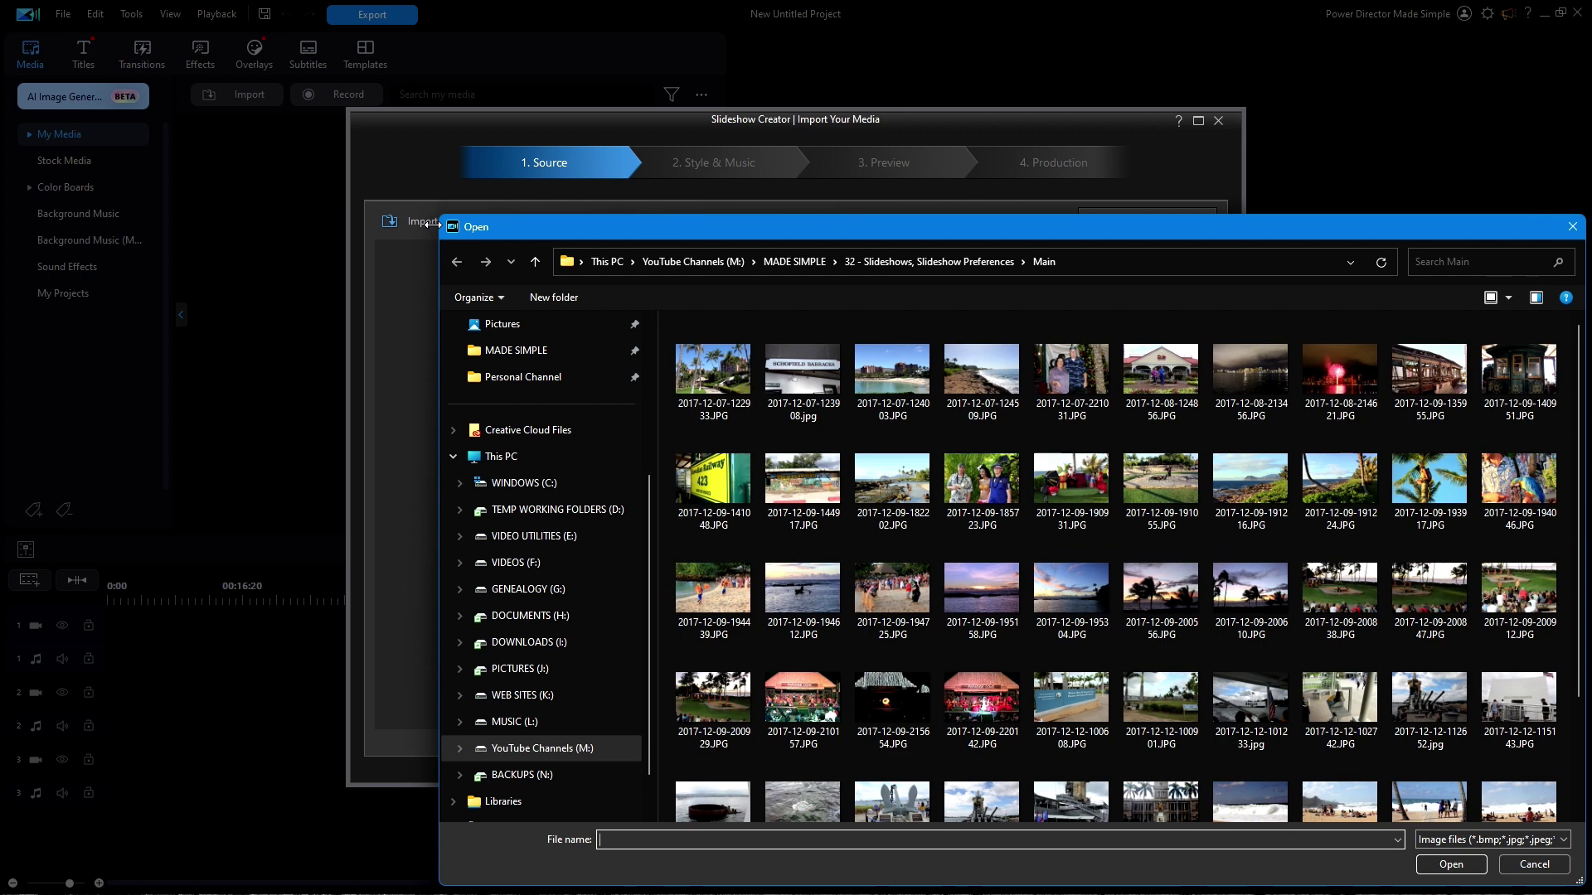
{"action": "left_click", "coordinate": [715, 374]}
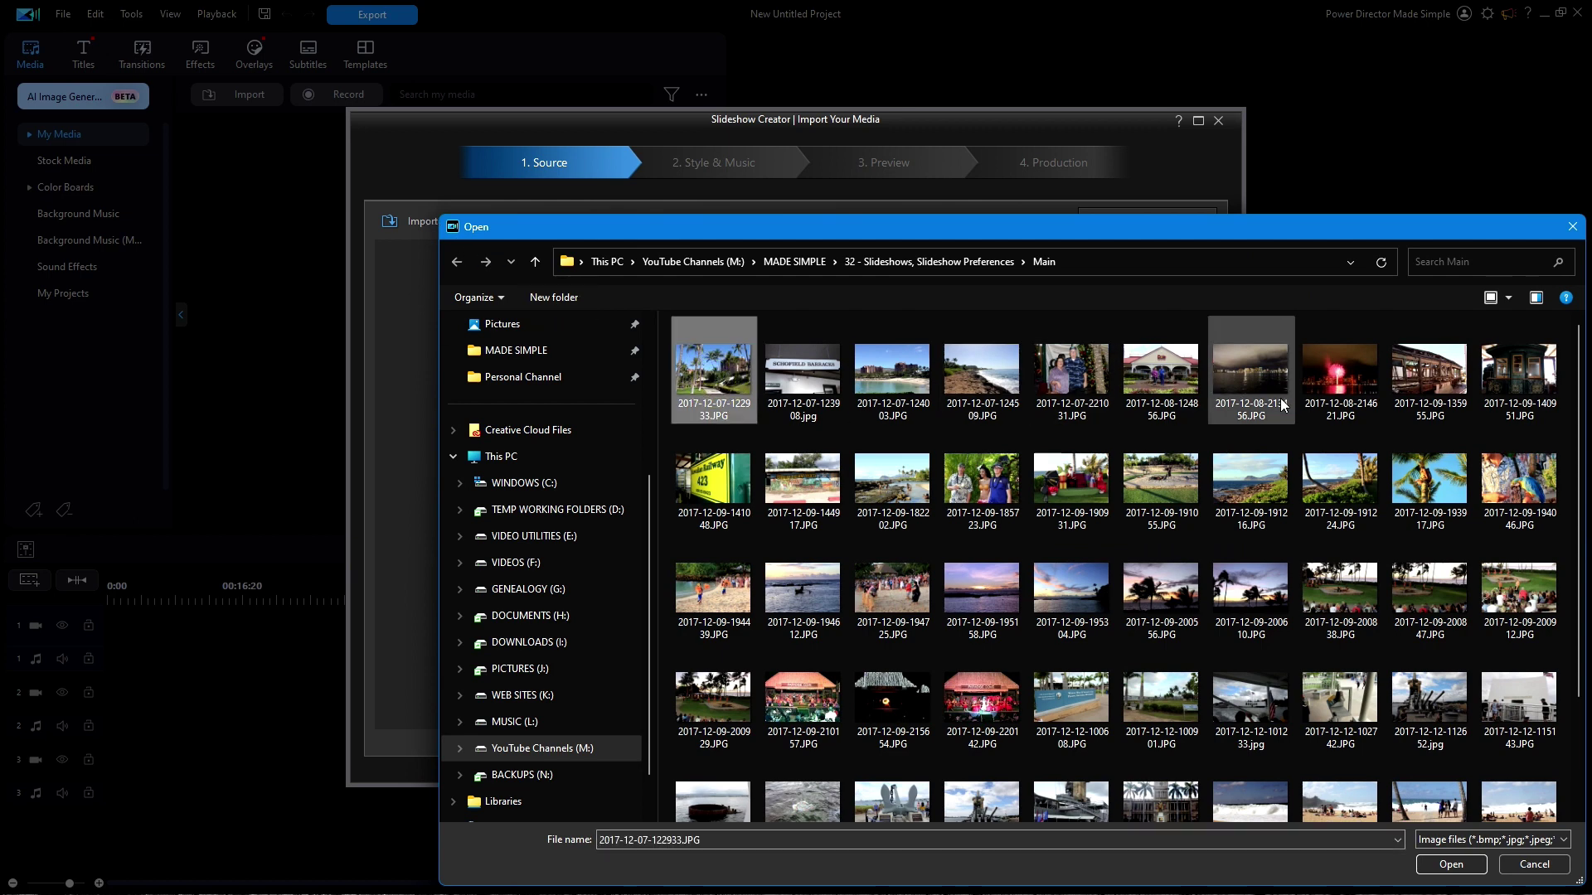
{"action": "left_click", "coordinate": [1525, 378], "text": "shift"}
{"action": "left_click", "coordinate": [1452, 862]}
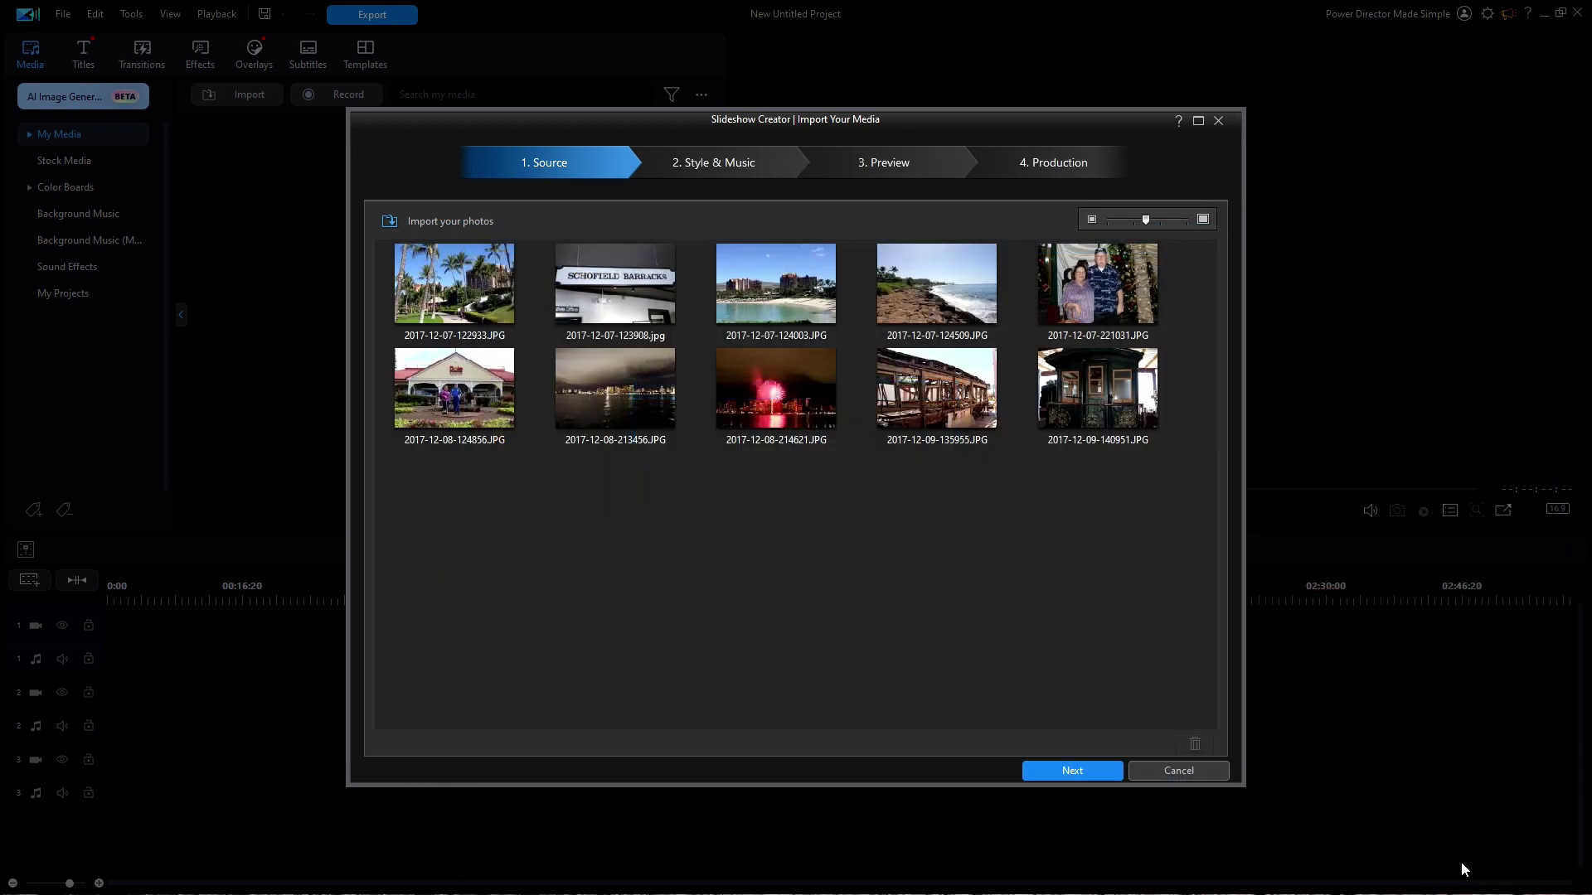
Choose the Normal slideshow style and add the Meta library track "Desert" as background music.
{"action": "left_click", "coordinate": [1078, 771]}
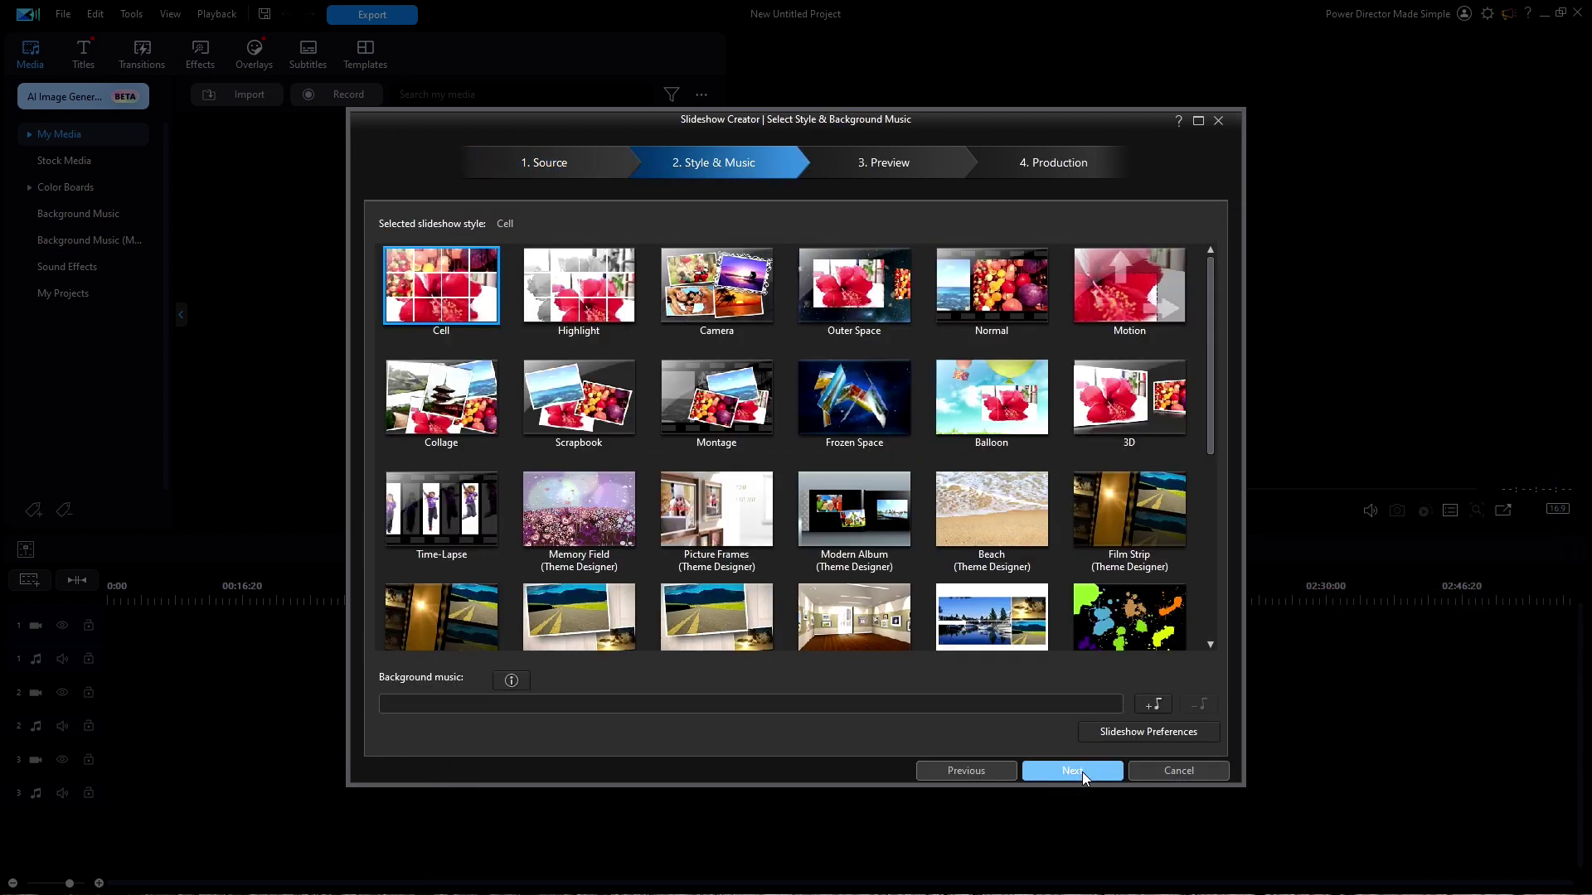
{"action": "left_click", "coordinate": [981, 300]}
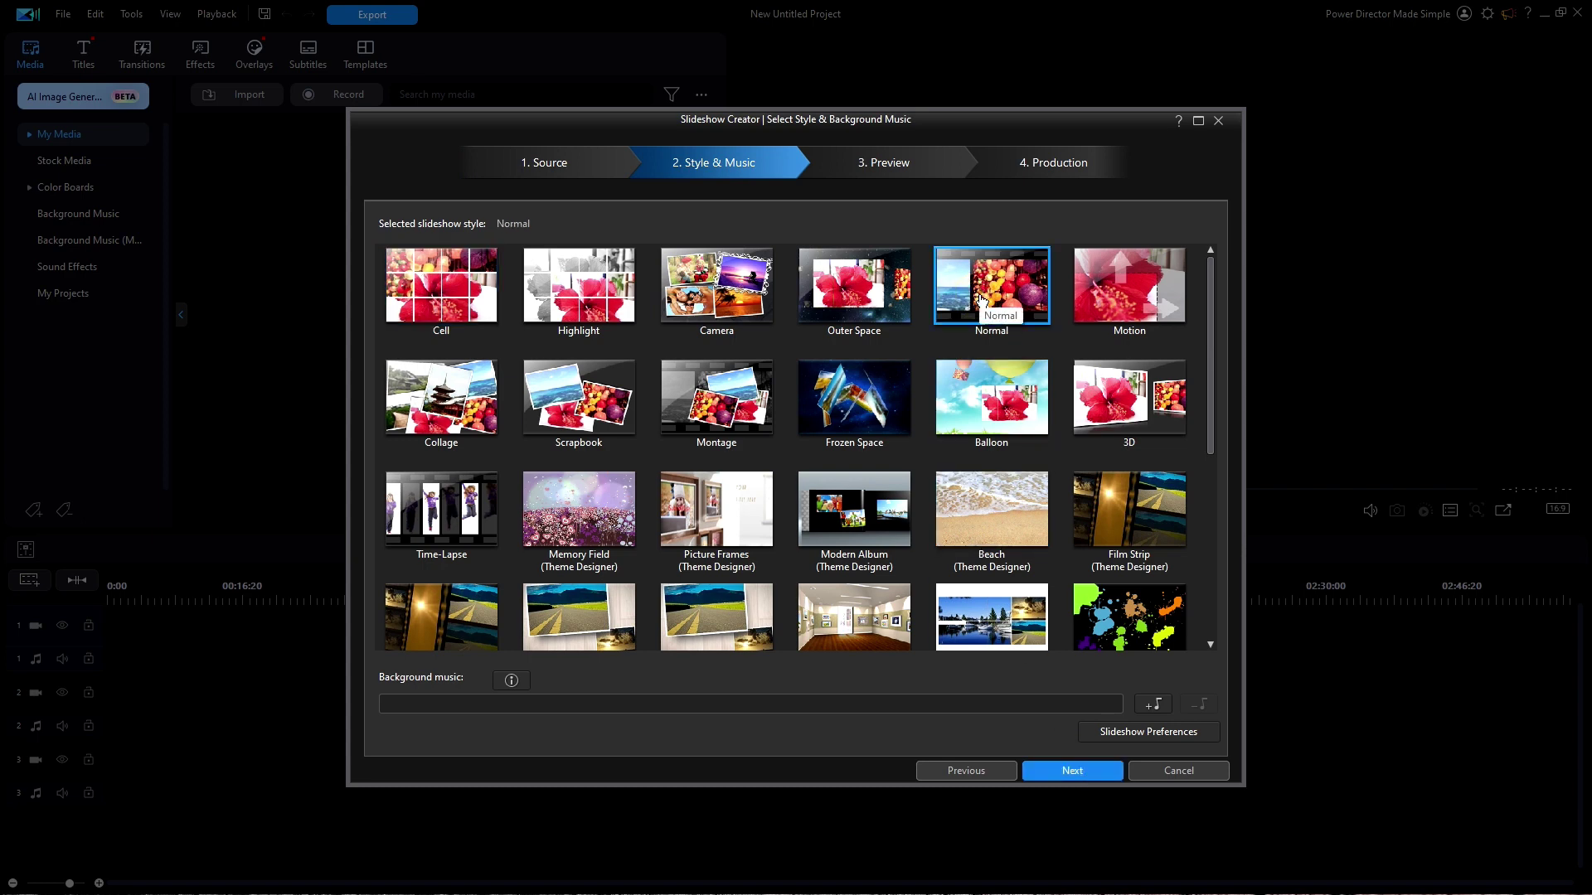
{"action": "left_click", "coordinate": [1152, 704]}
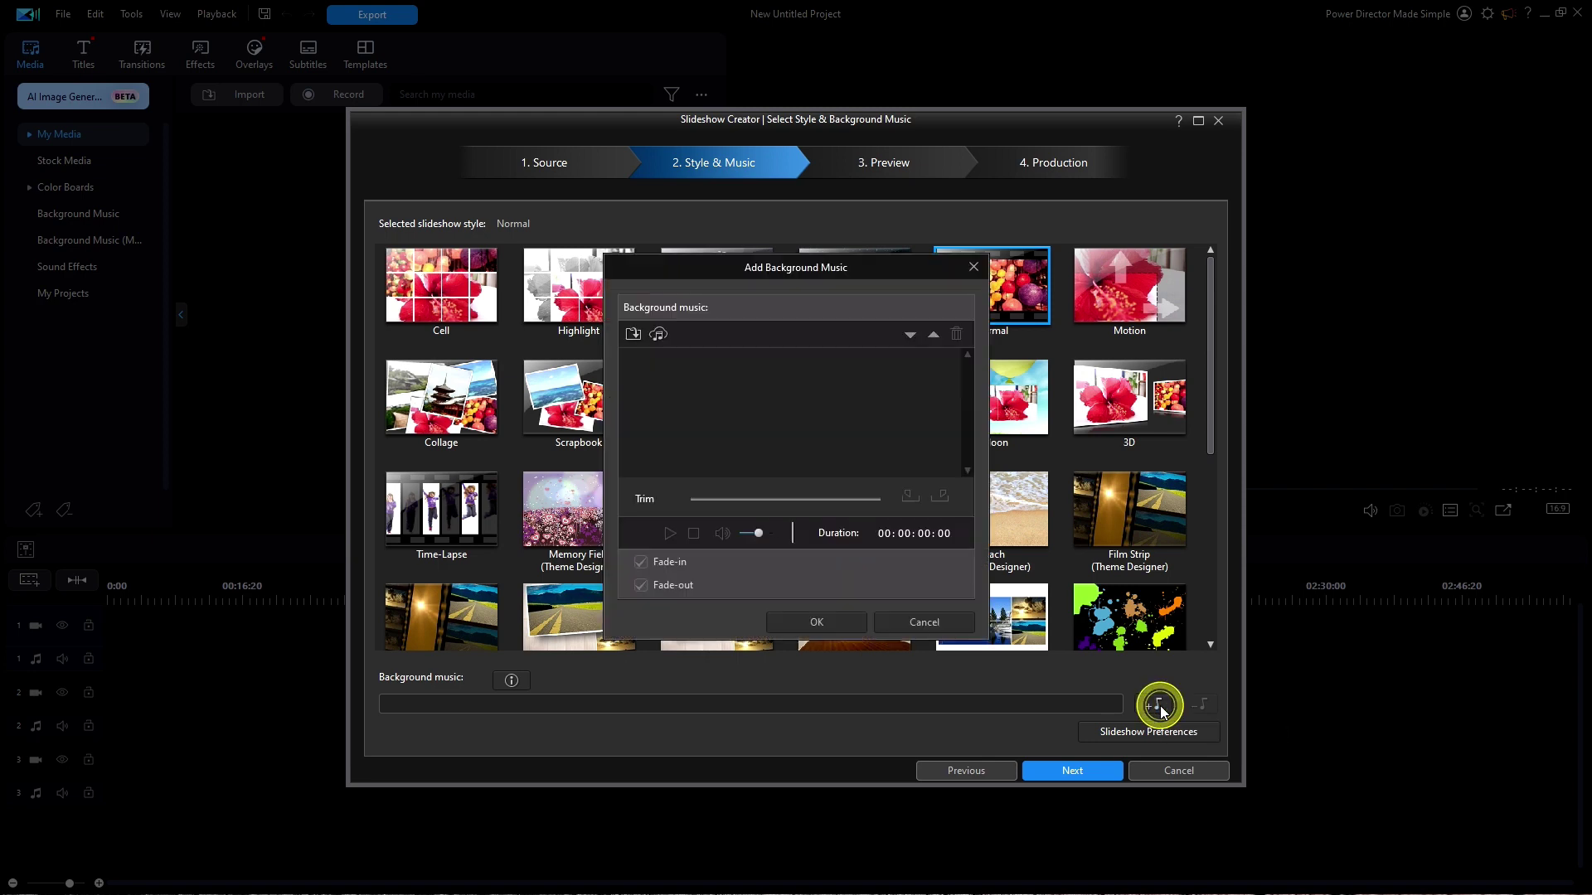
{"action": "left_click", "coordinate": [656, 335]}
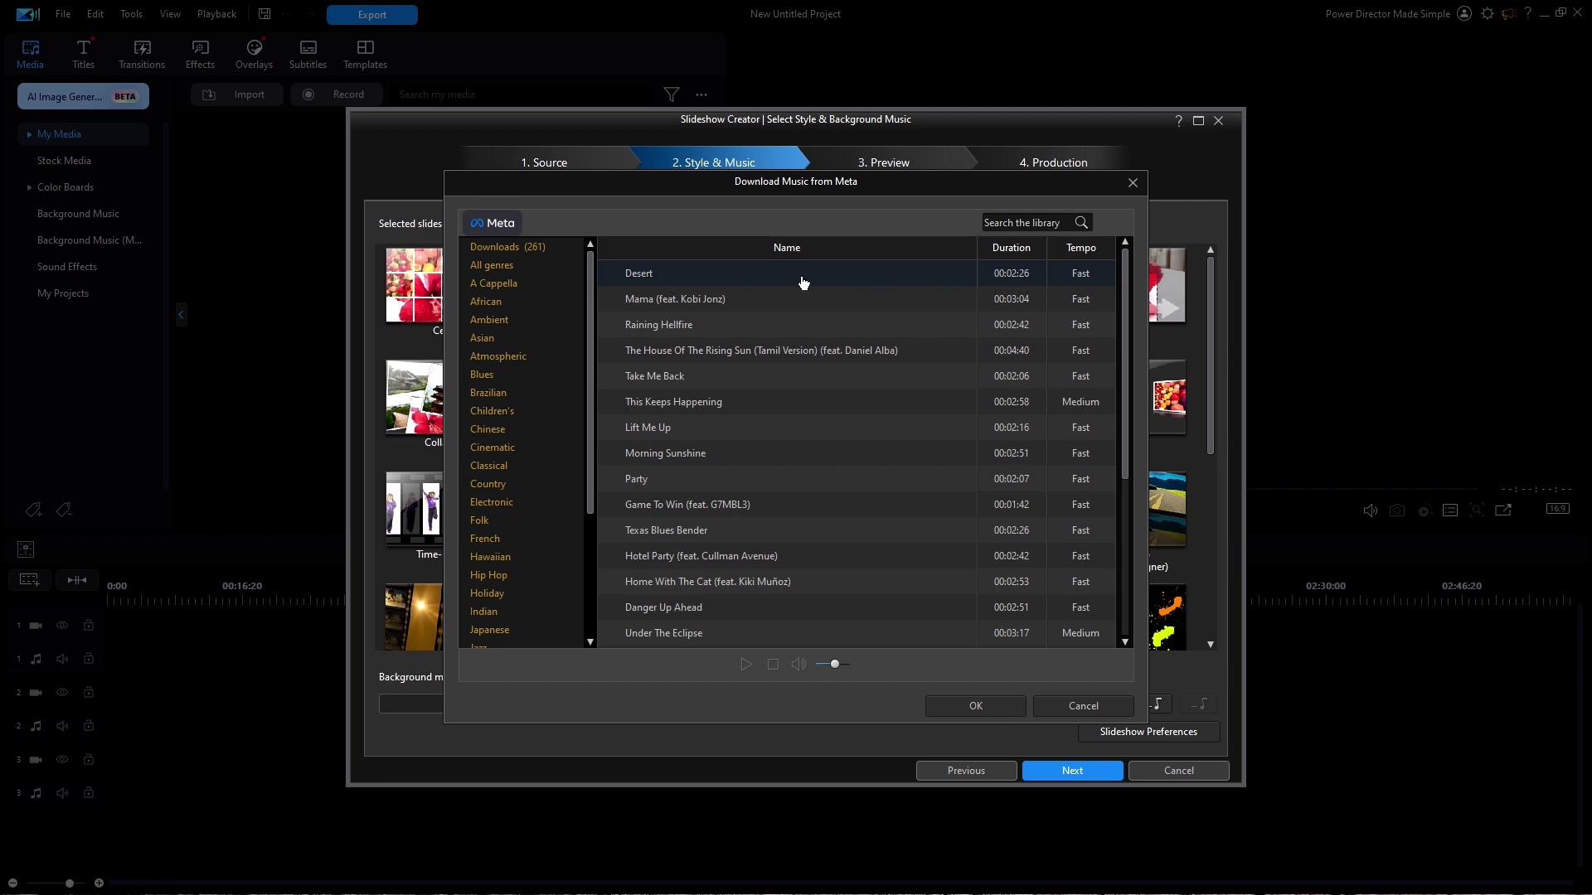
{"action": "left_click", "coordinate": [751, 275]}
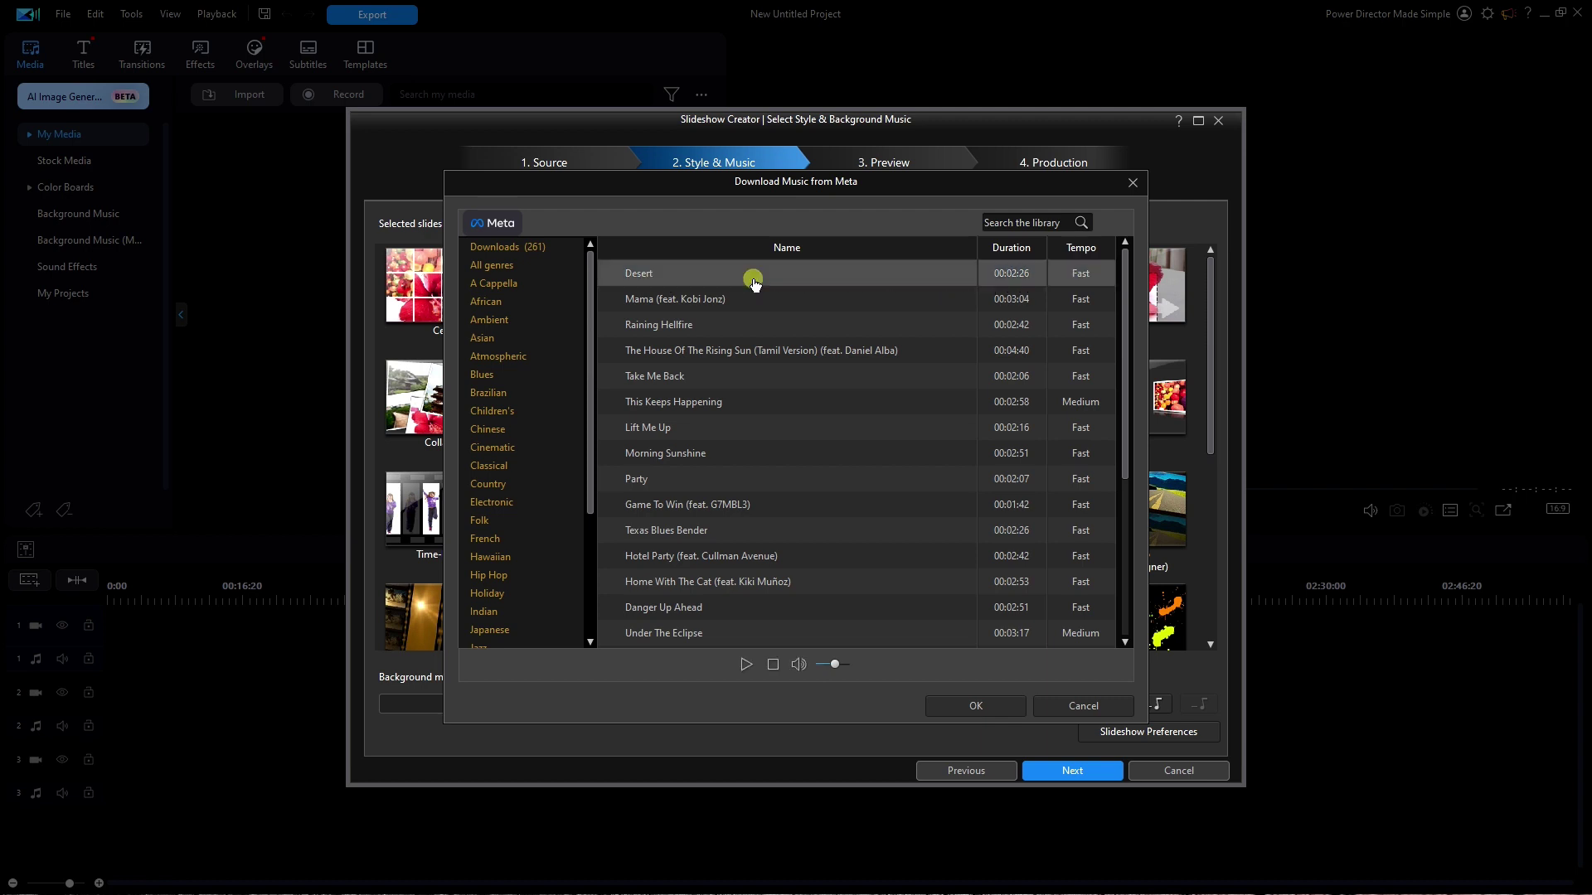
{"action": "left_click", "coordinate": [975, 705]}
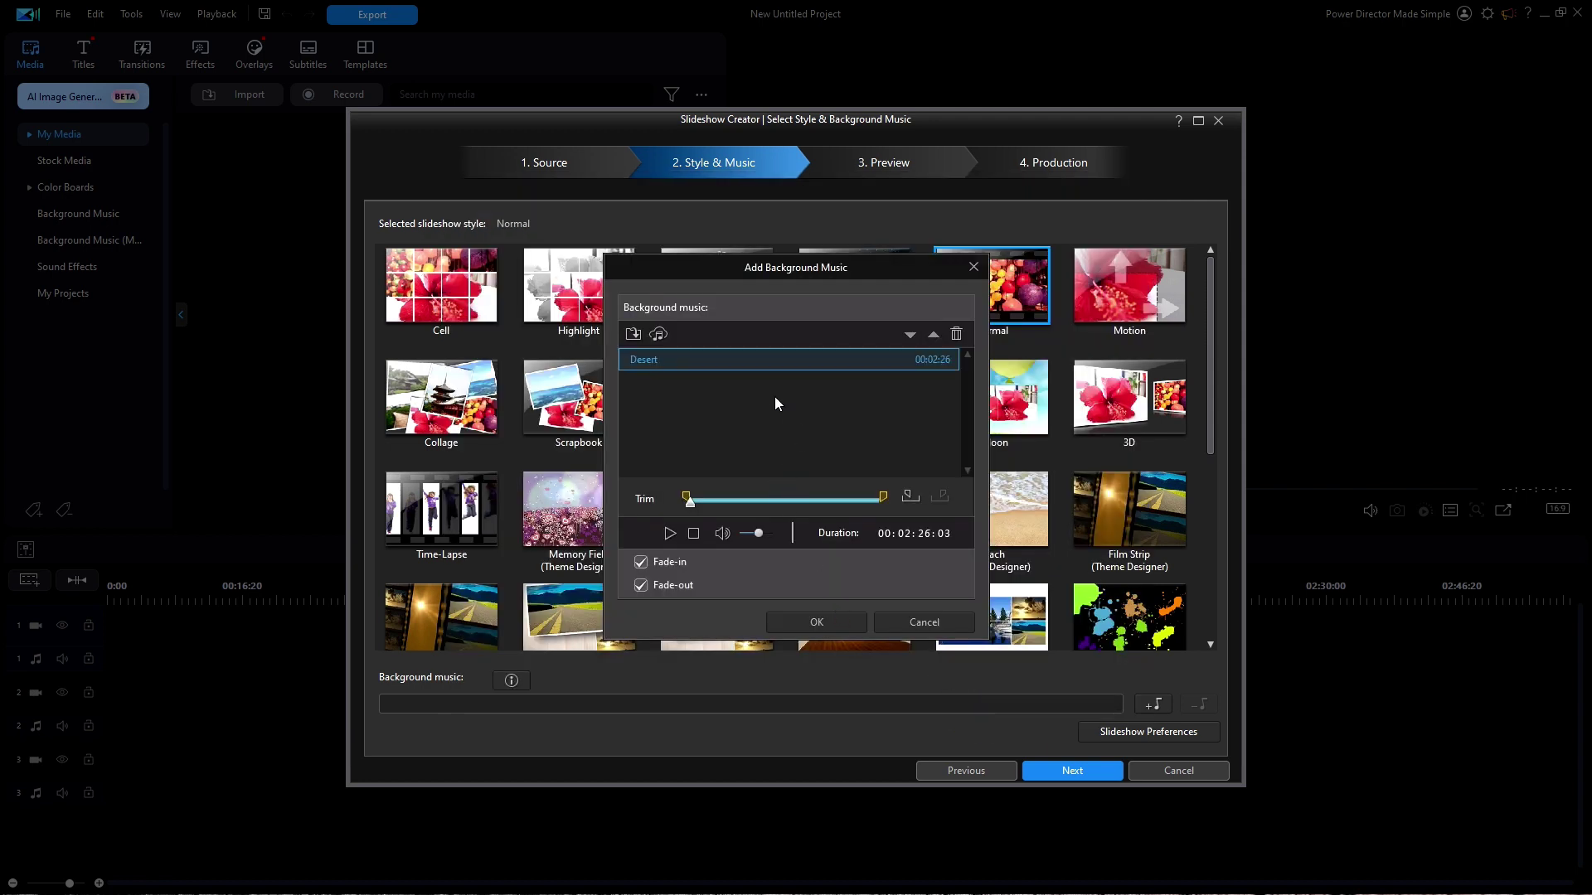
{"action": "left_click", "coordinate": [828, 621]}
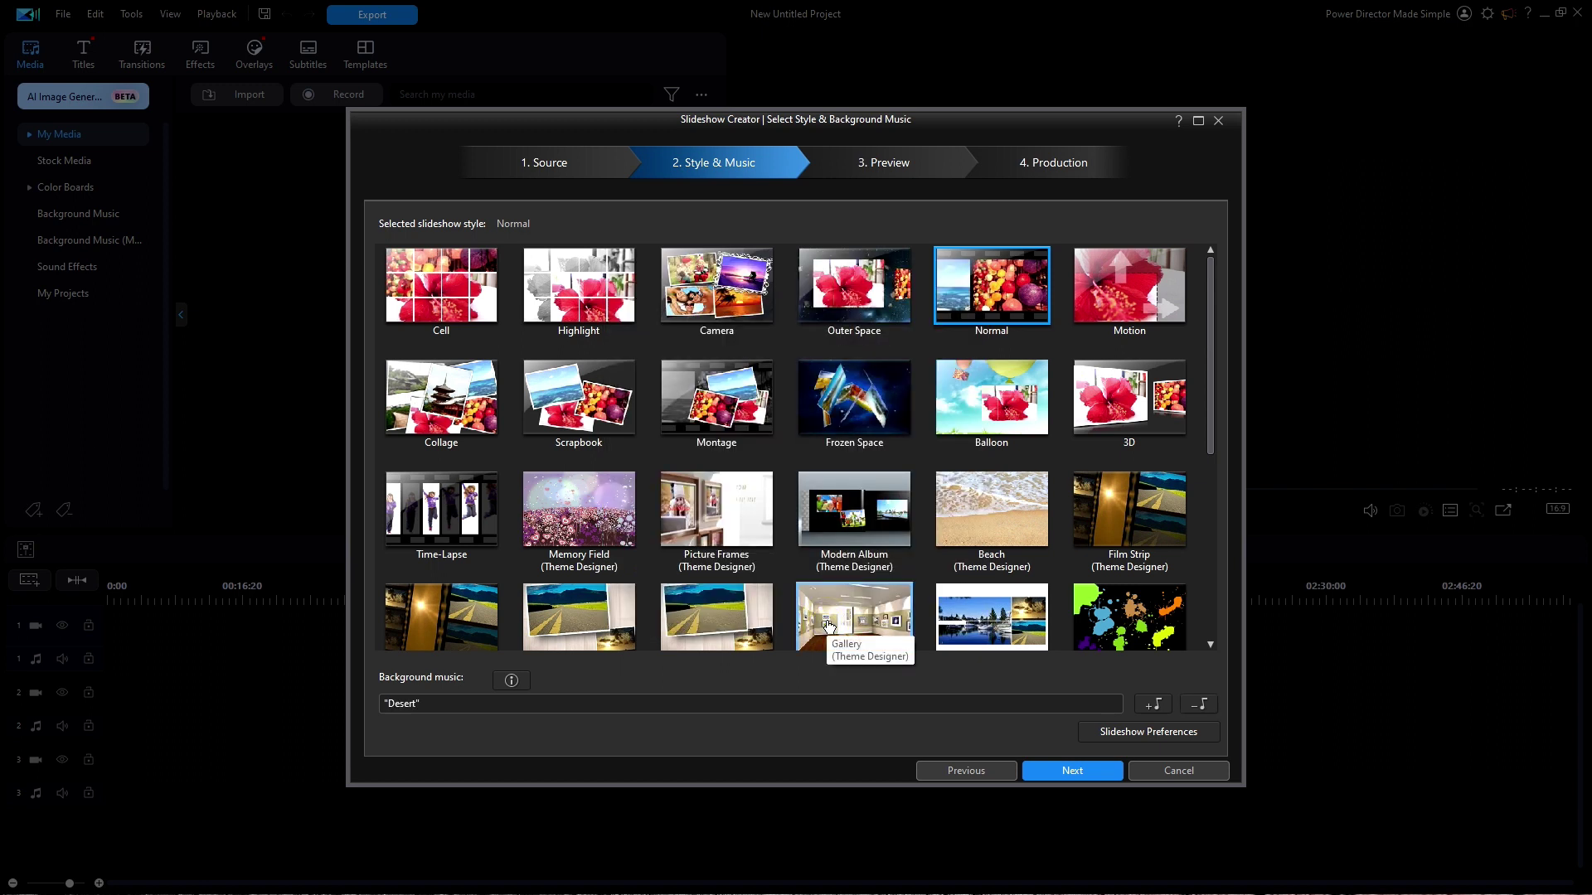
Set the slideshow's duration preference to Fit photos to music.
{"action": "left_click", "coordinate": [1117, 736]}
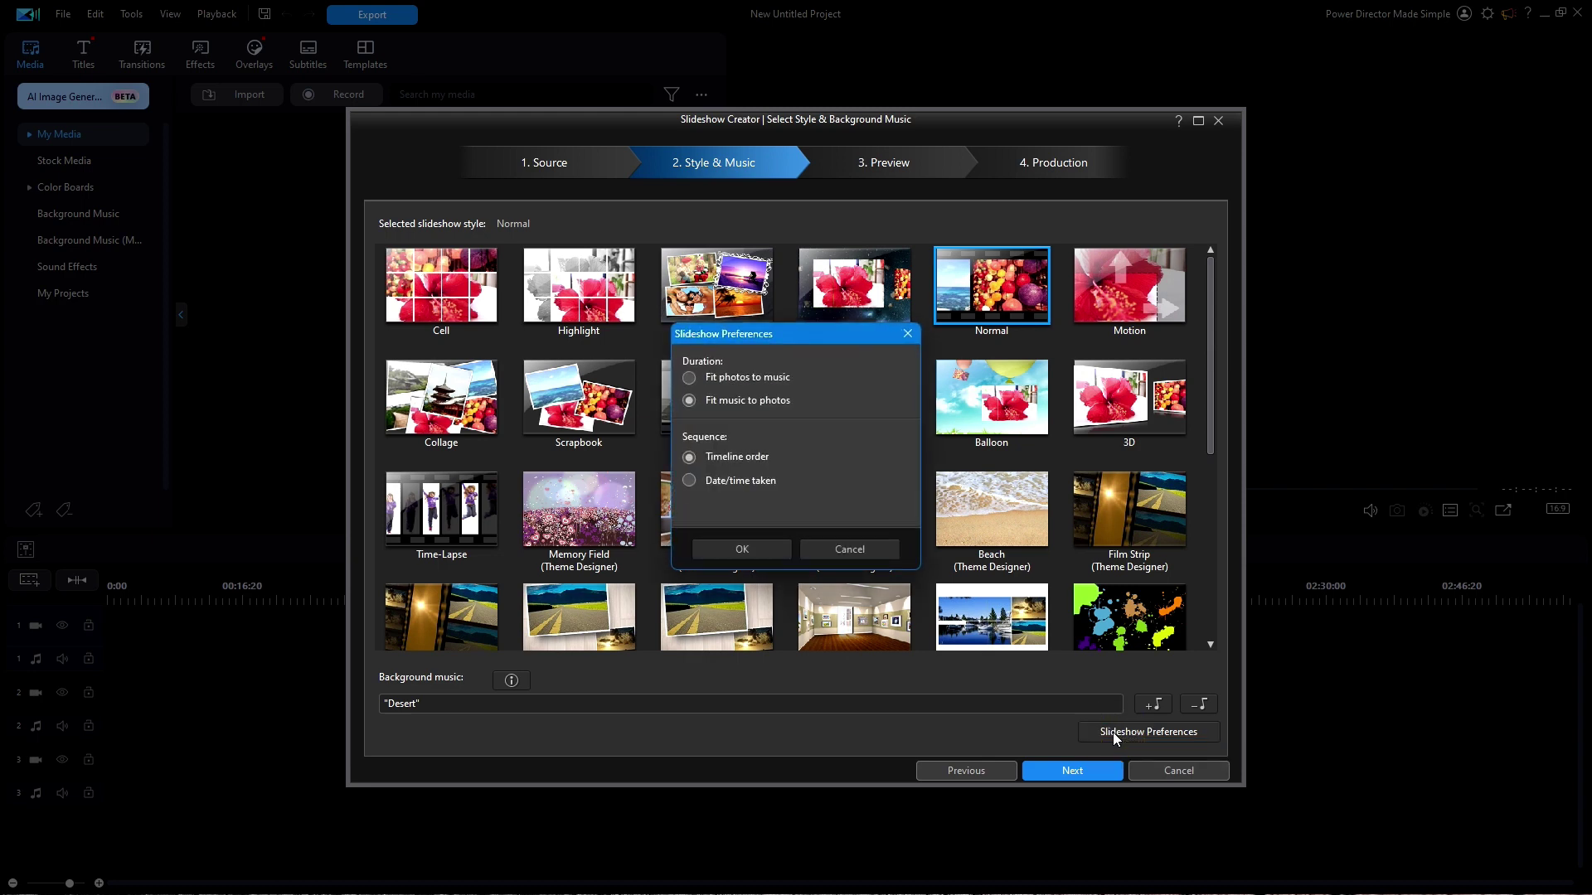
{"action": "left_click", "coordinate": [691, 379]}
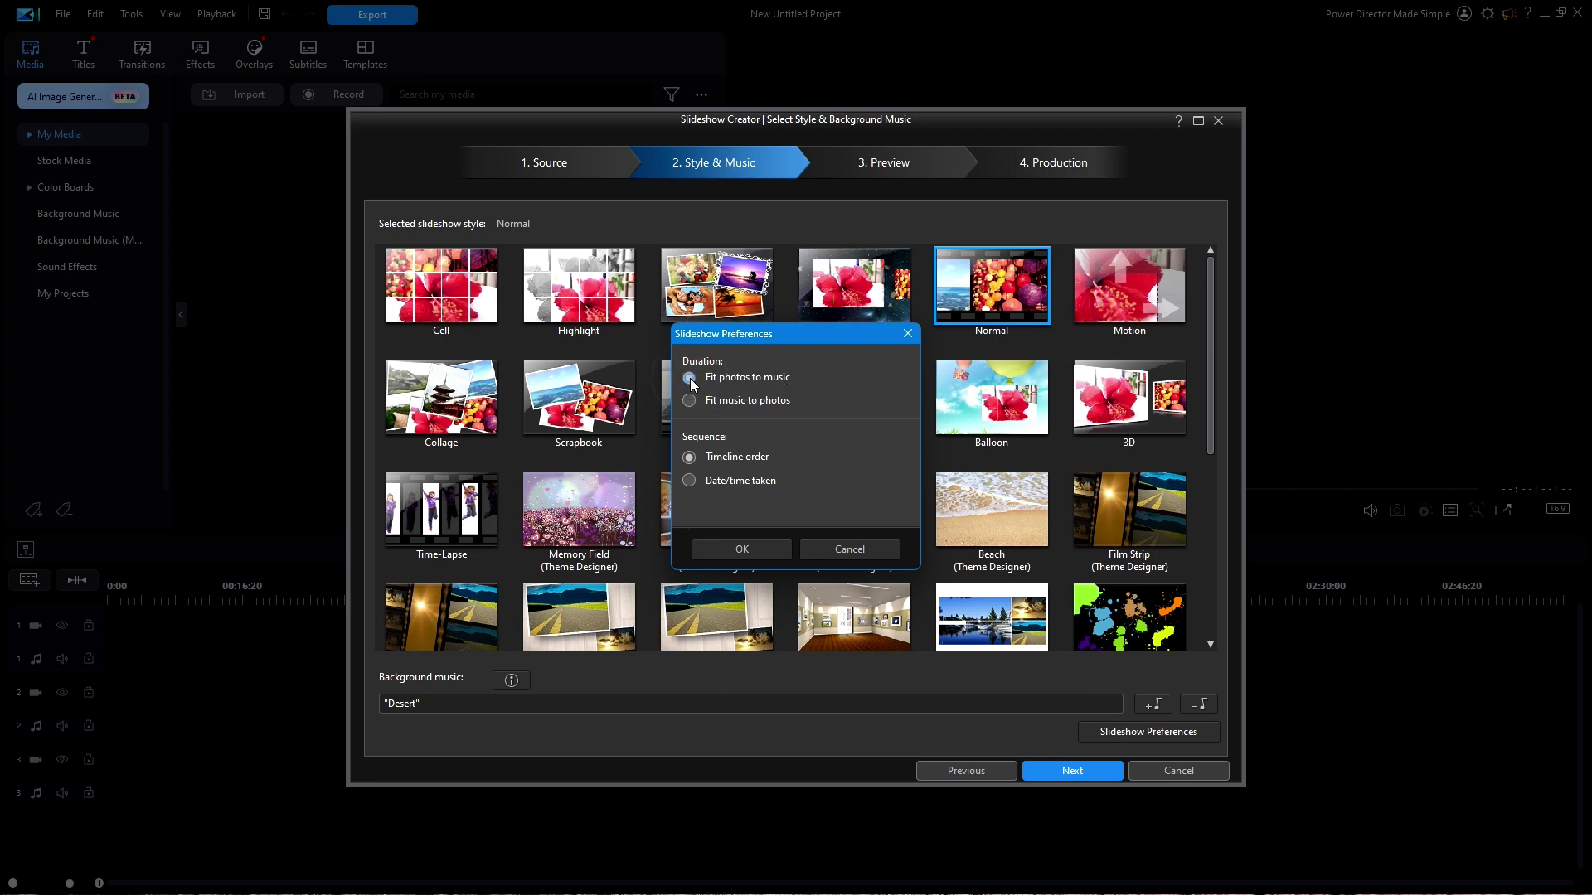
{"action": "left_click", "coordinate": [745, 549]}
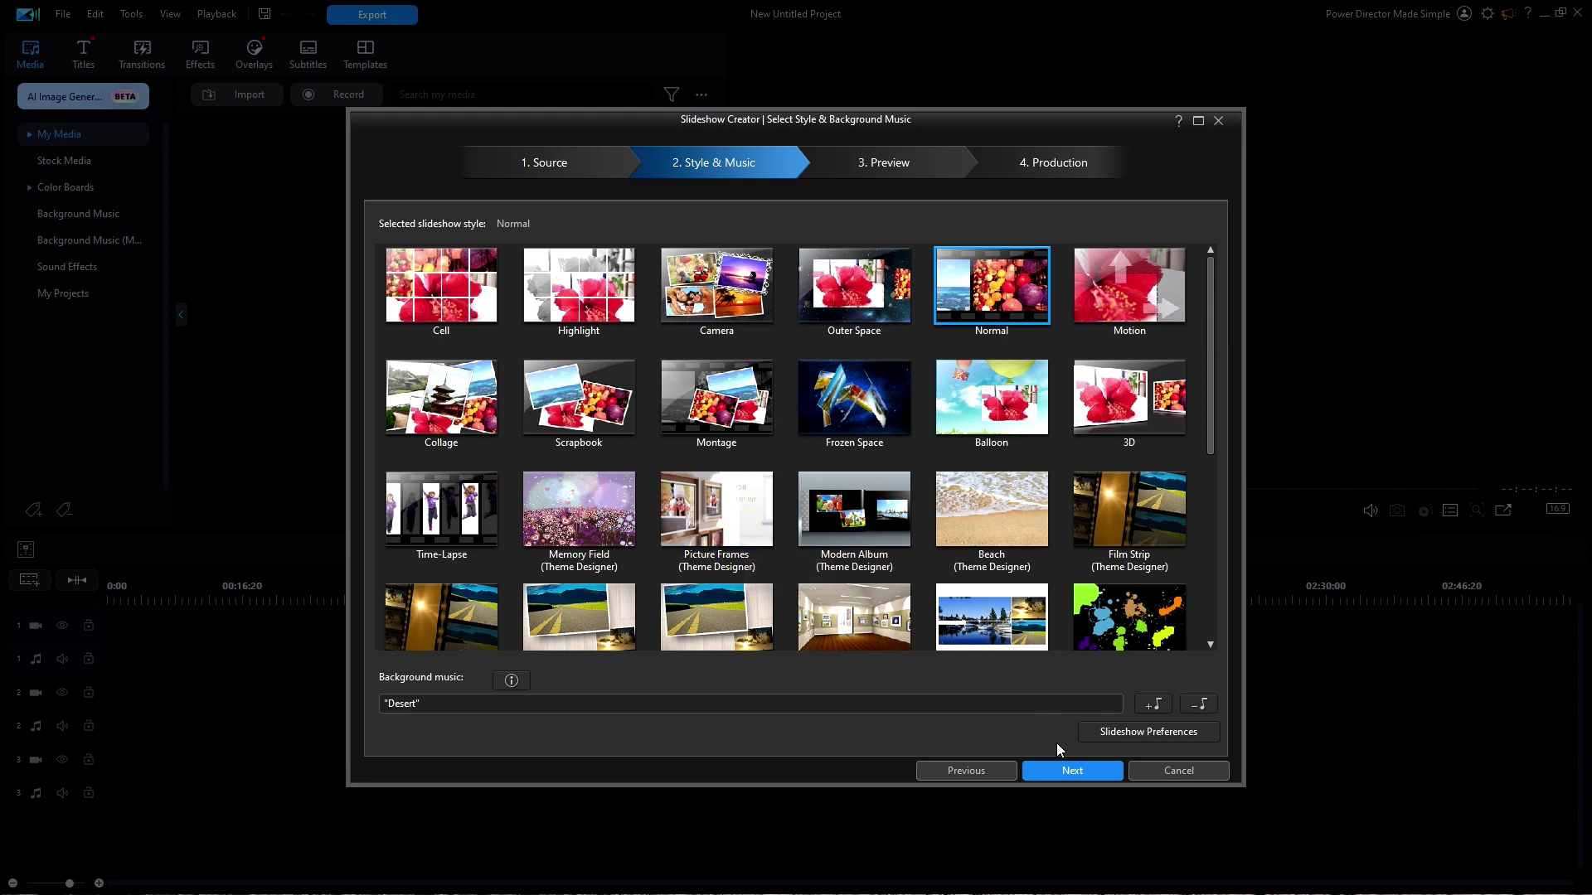
Check the end of the slideshow preview and place the slideshow on the timeline for Advanced Editing.
{"action": "left_click", "coordinate": [1063, 768]}
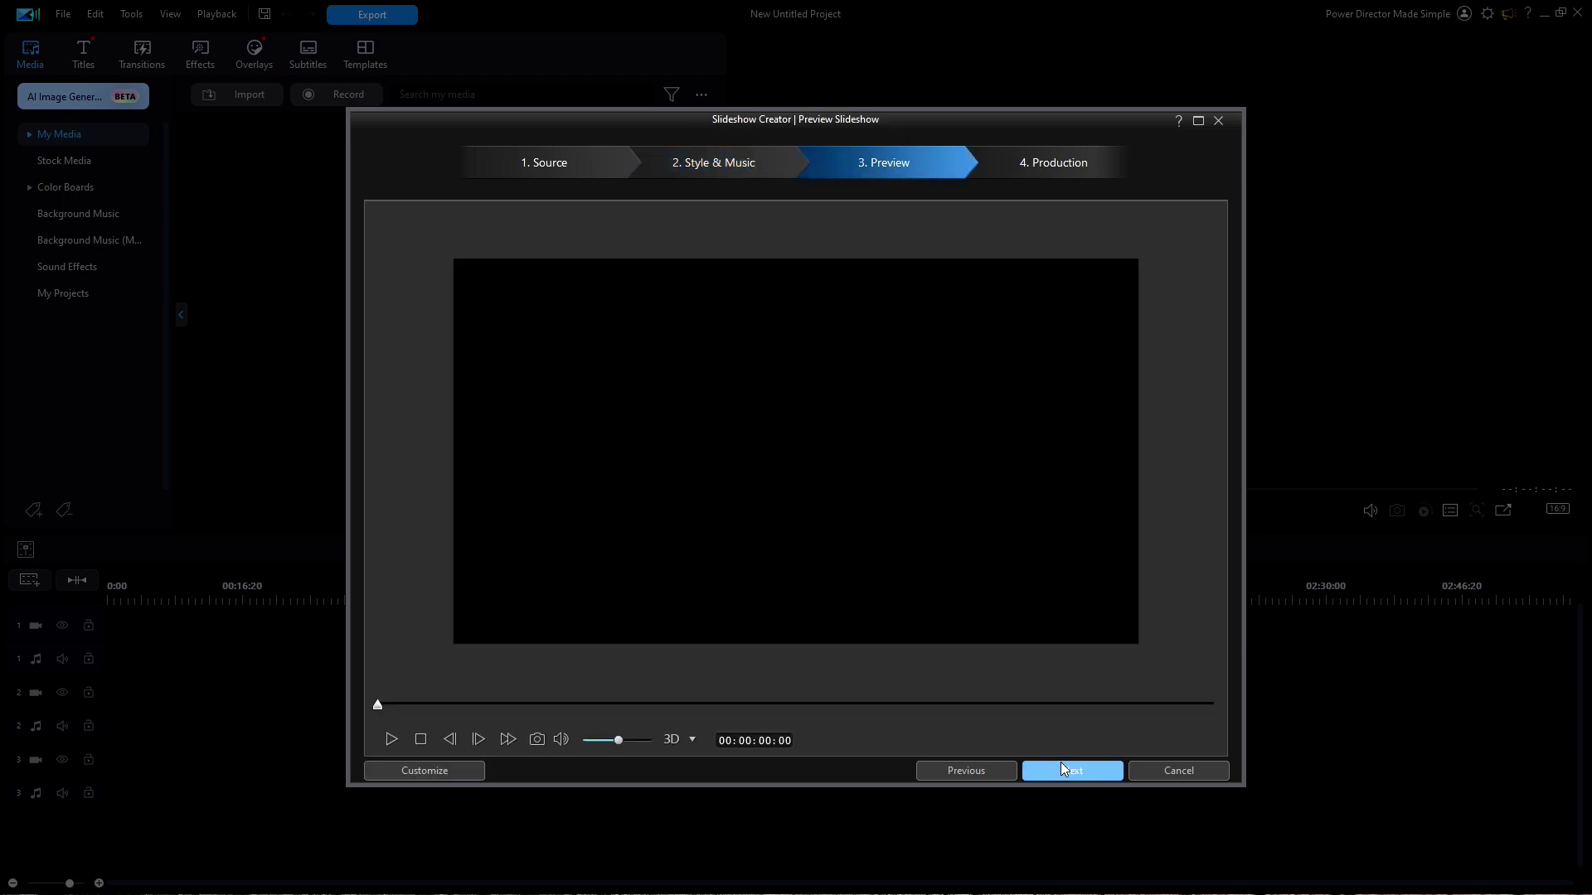
{"action": "left_click", "coordinate": [1212, 704]}
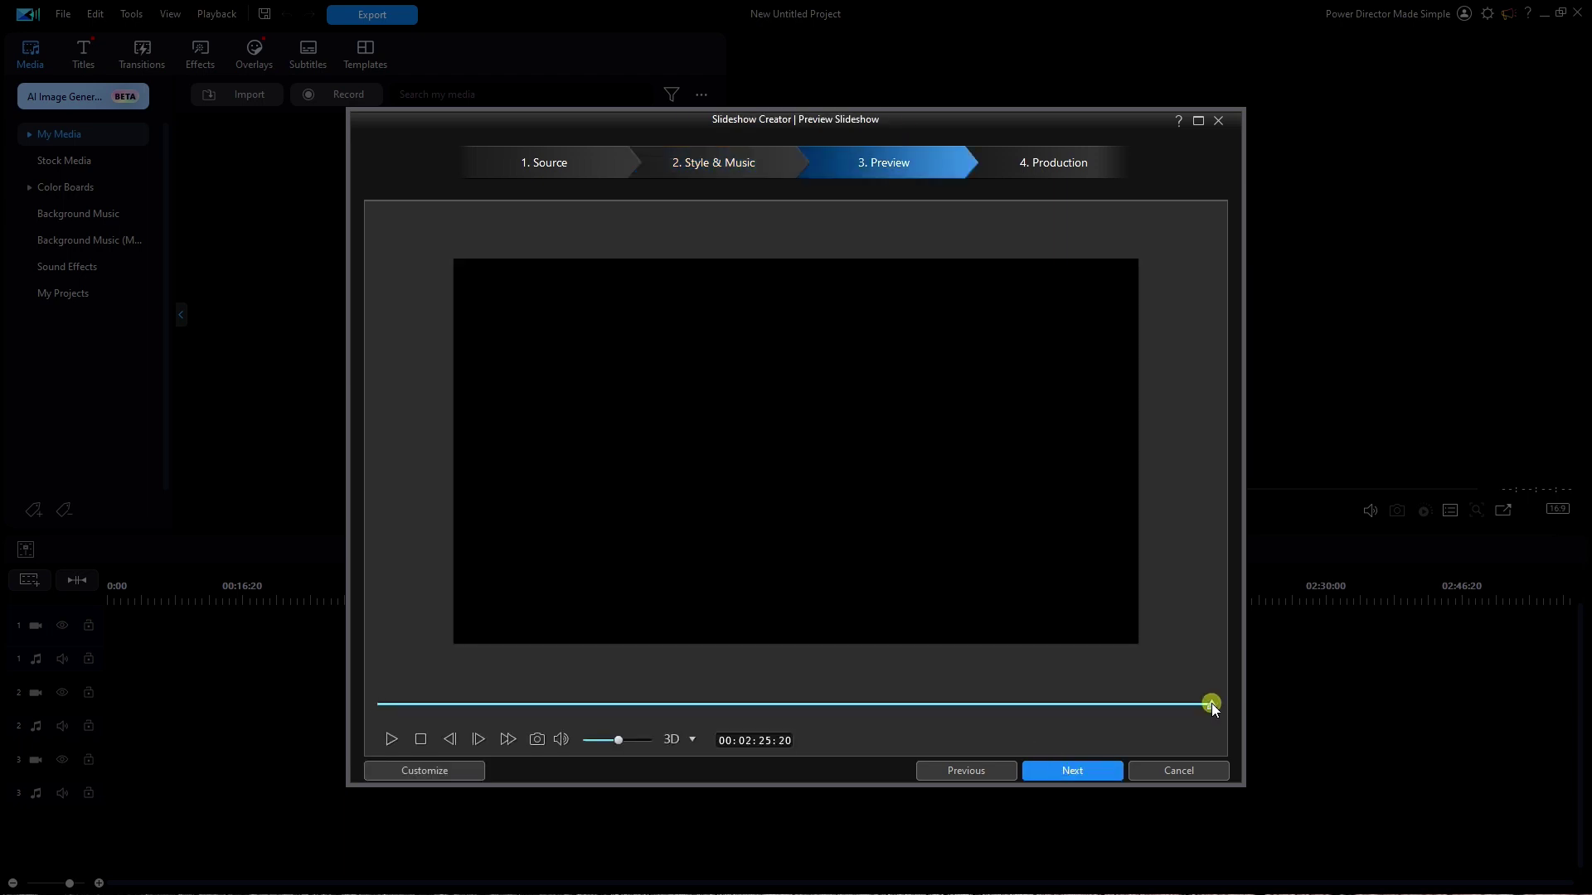
{"action": "left_click", "coordinate": [1213, 704]}
{"action": "left_click", "coordinate": [1075, 772]}
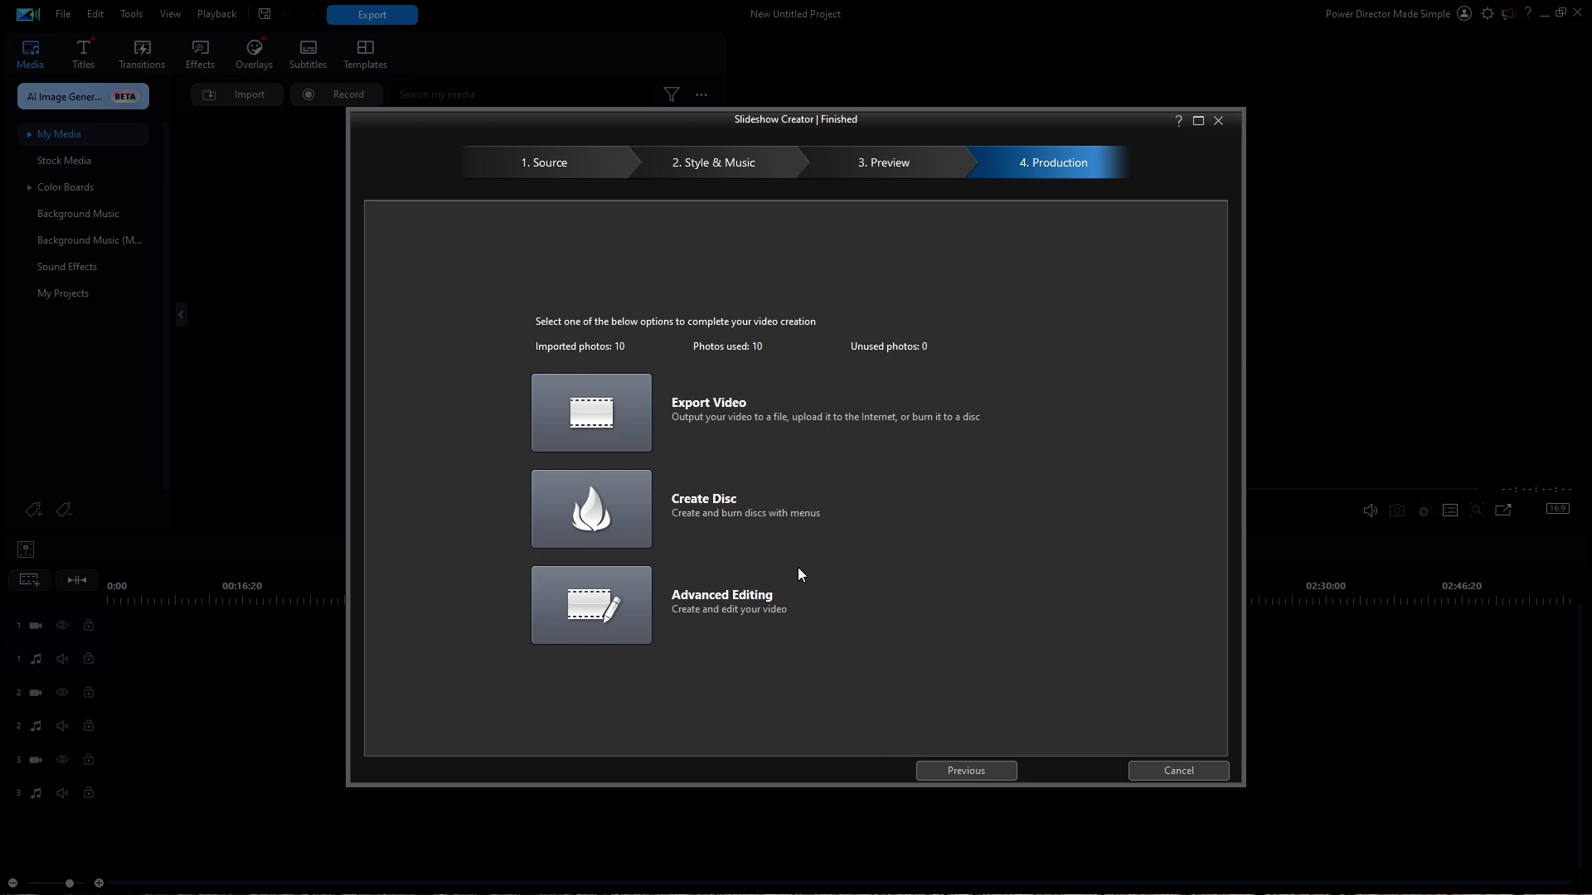
{"action": "left_click", "coordinate": [602, 604]}
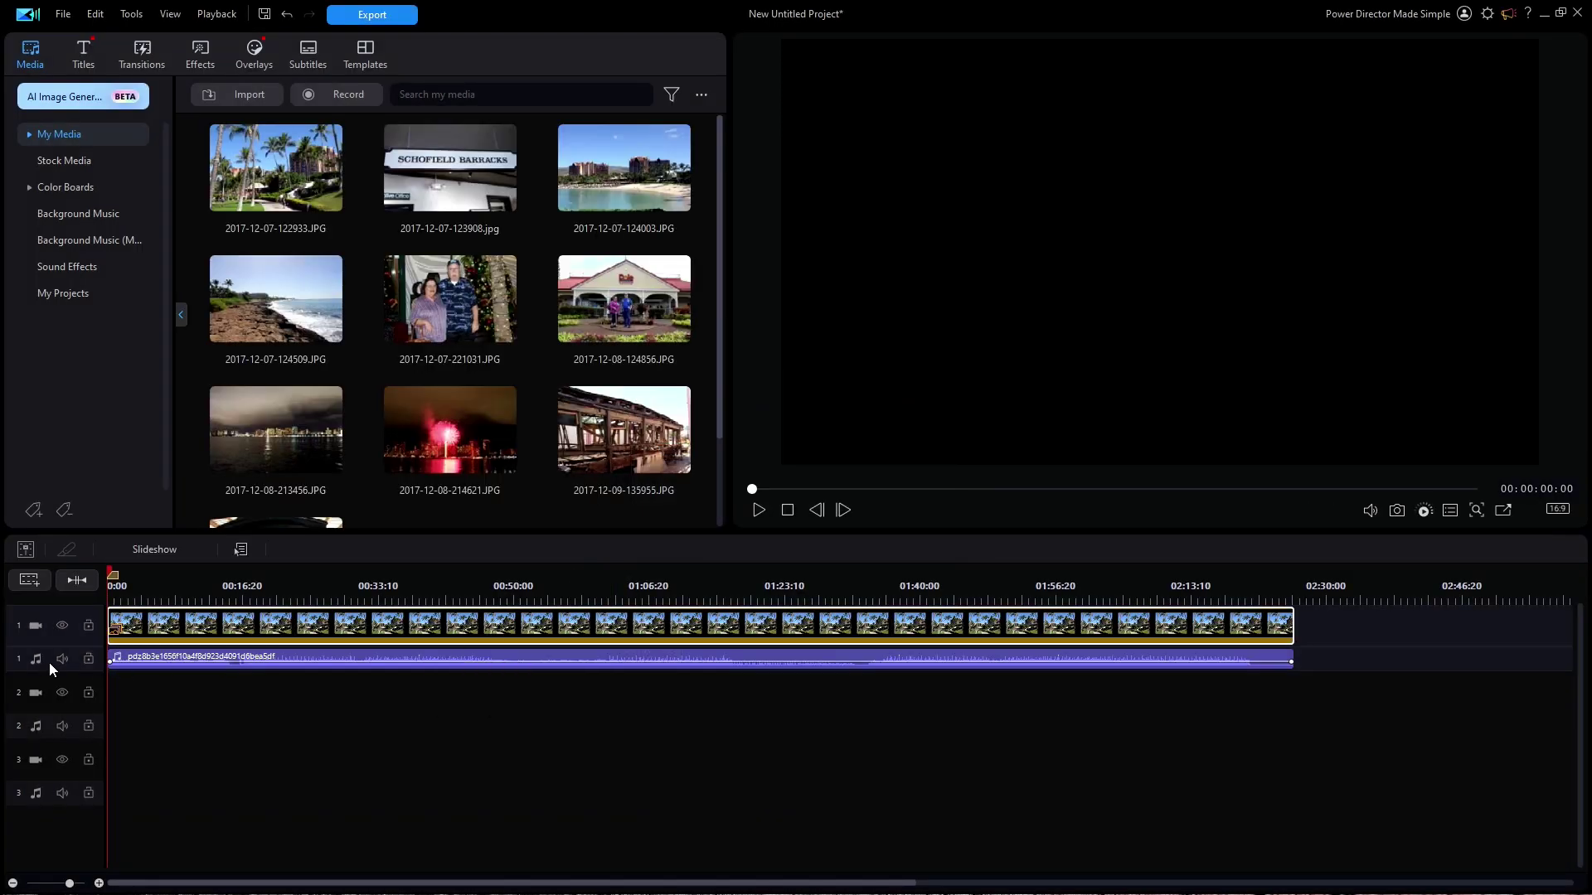
Increase the height of audio track 1 and set the music clip's alias to "#1-10 images".
{"action": "left_click", "coordinate": [60, 664]}
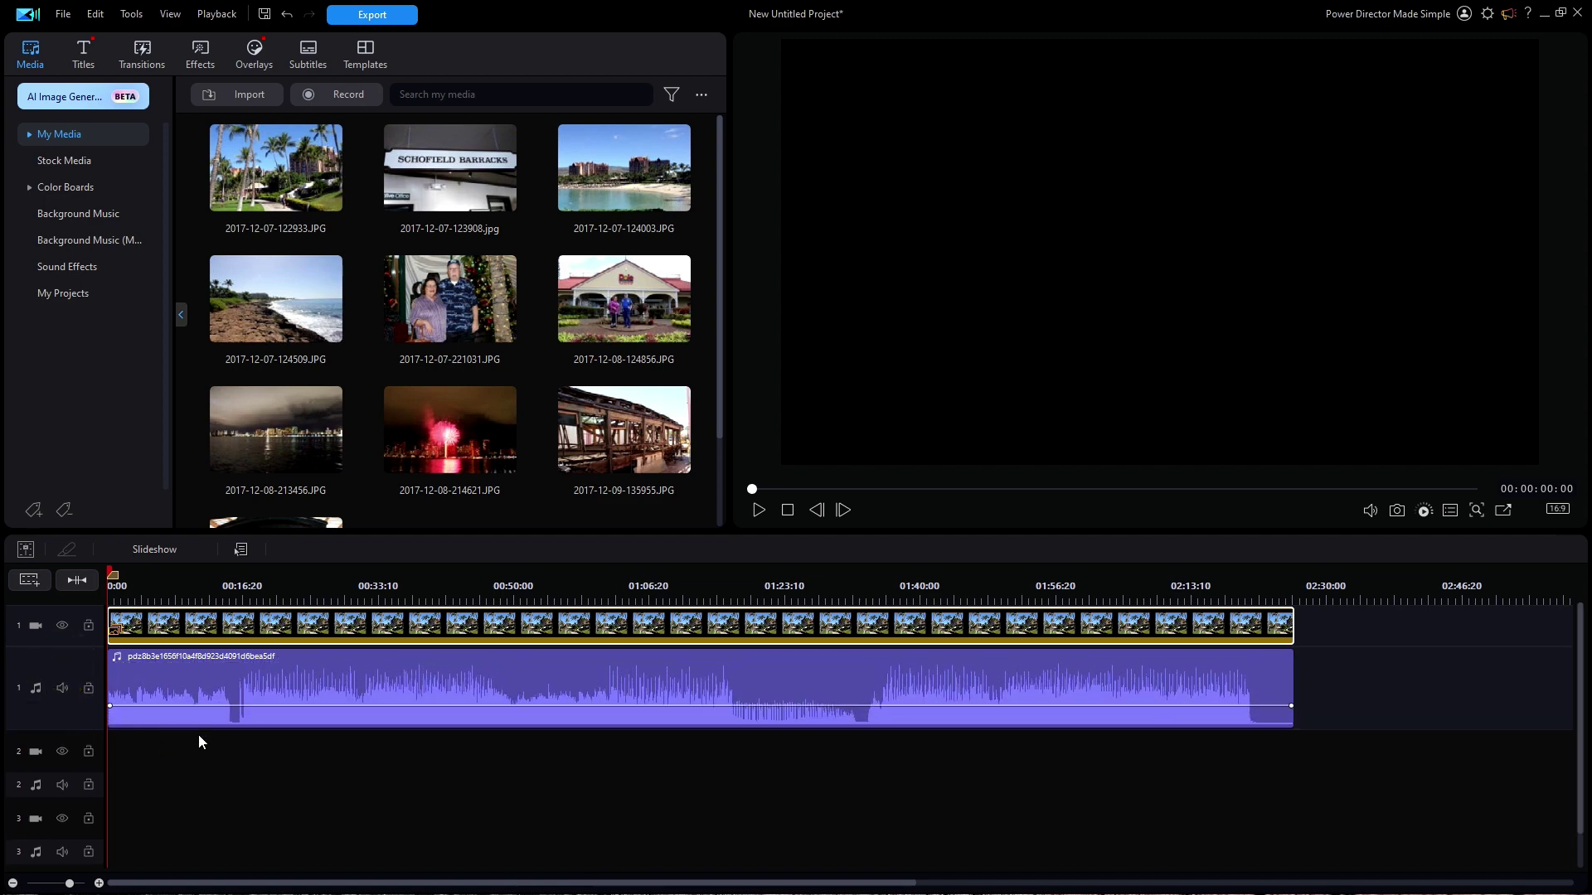
{"action": "right_click", "coordinate": [261, 679]}
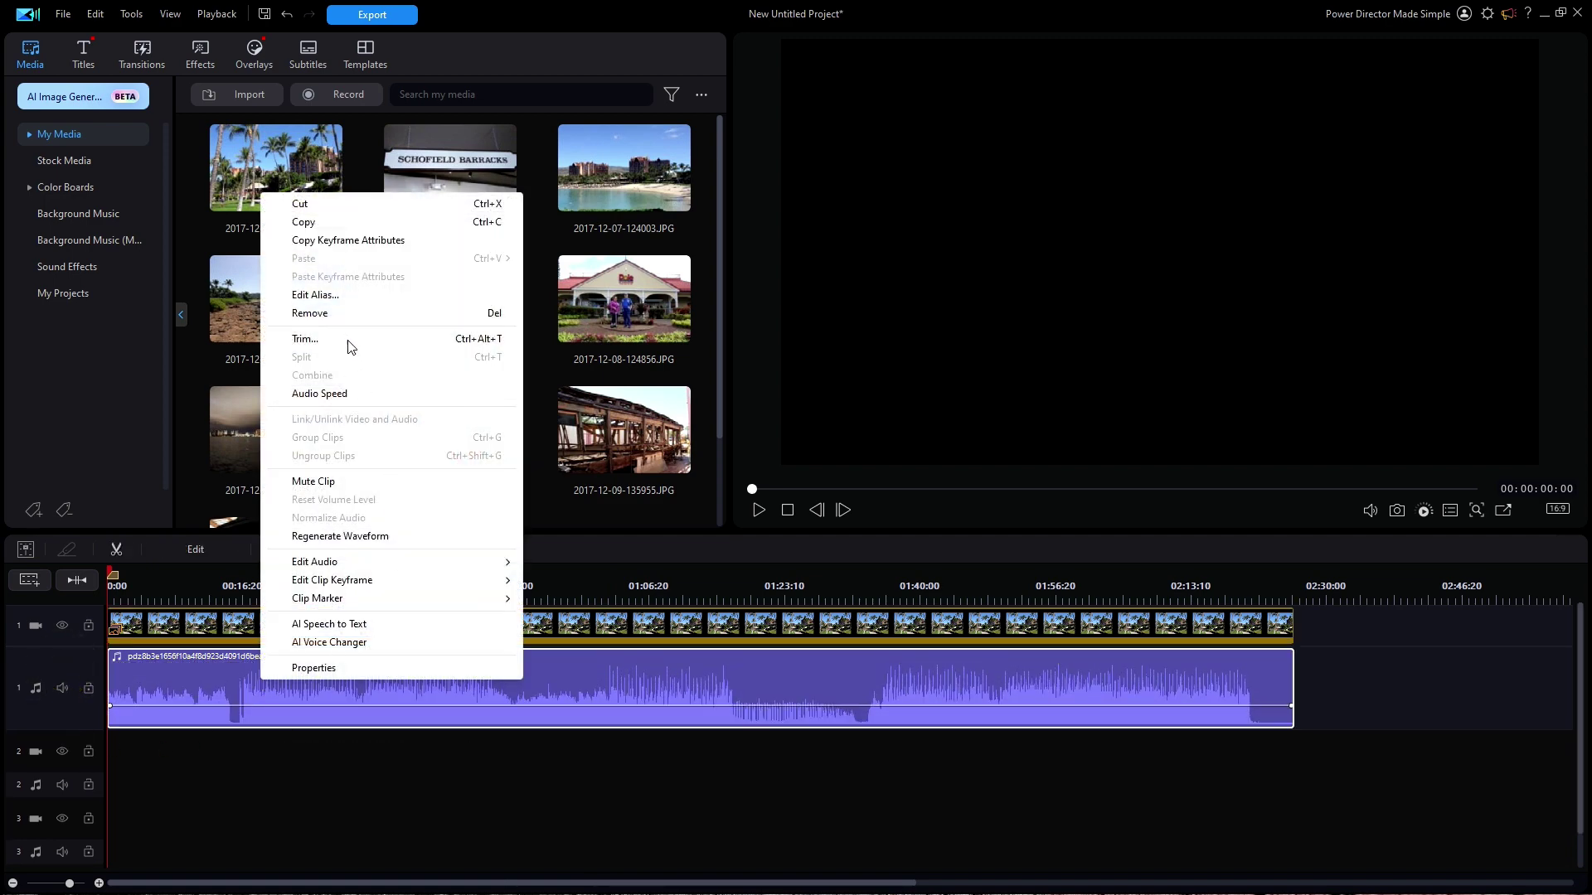
{"action": "left_click", "coordinate": [315, 295]}
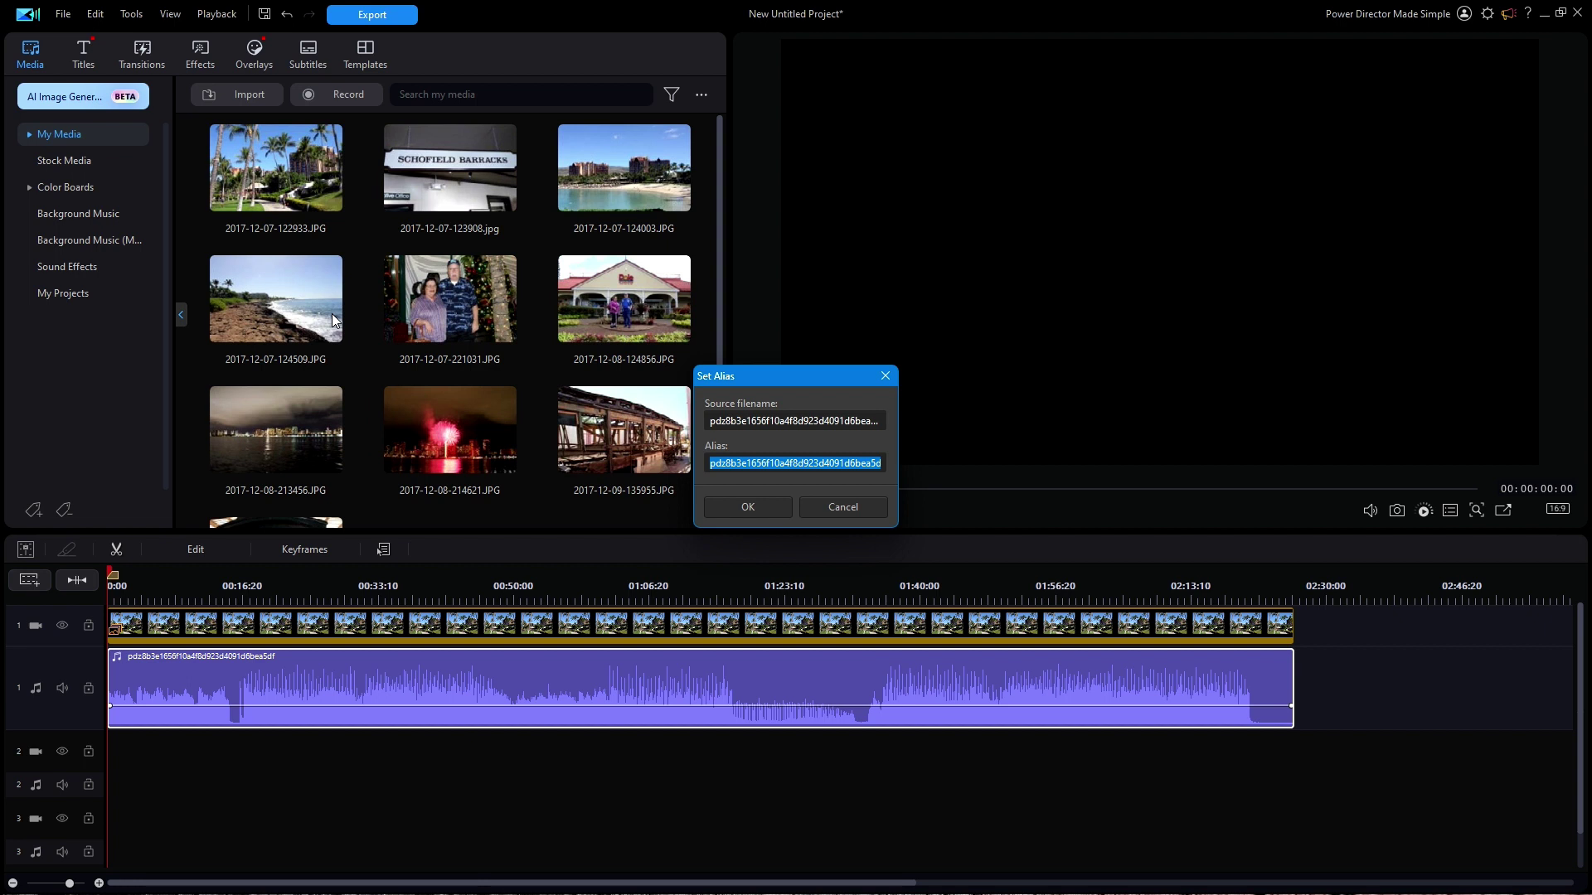
{"action": "type", "text": "#1-"}
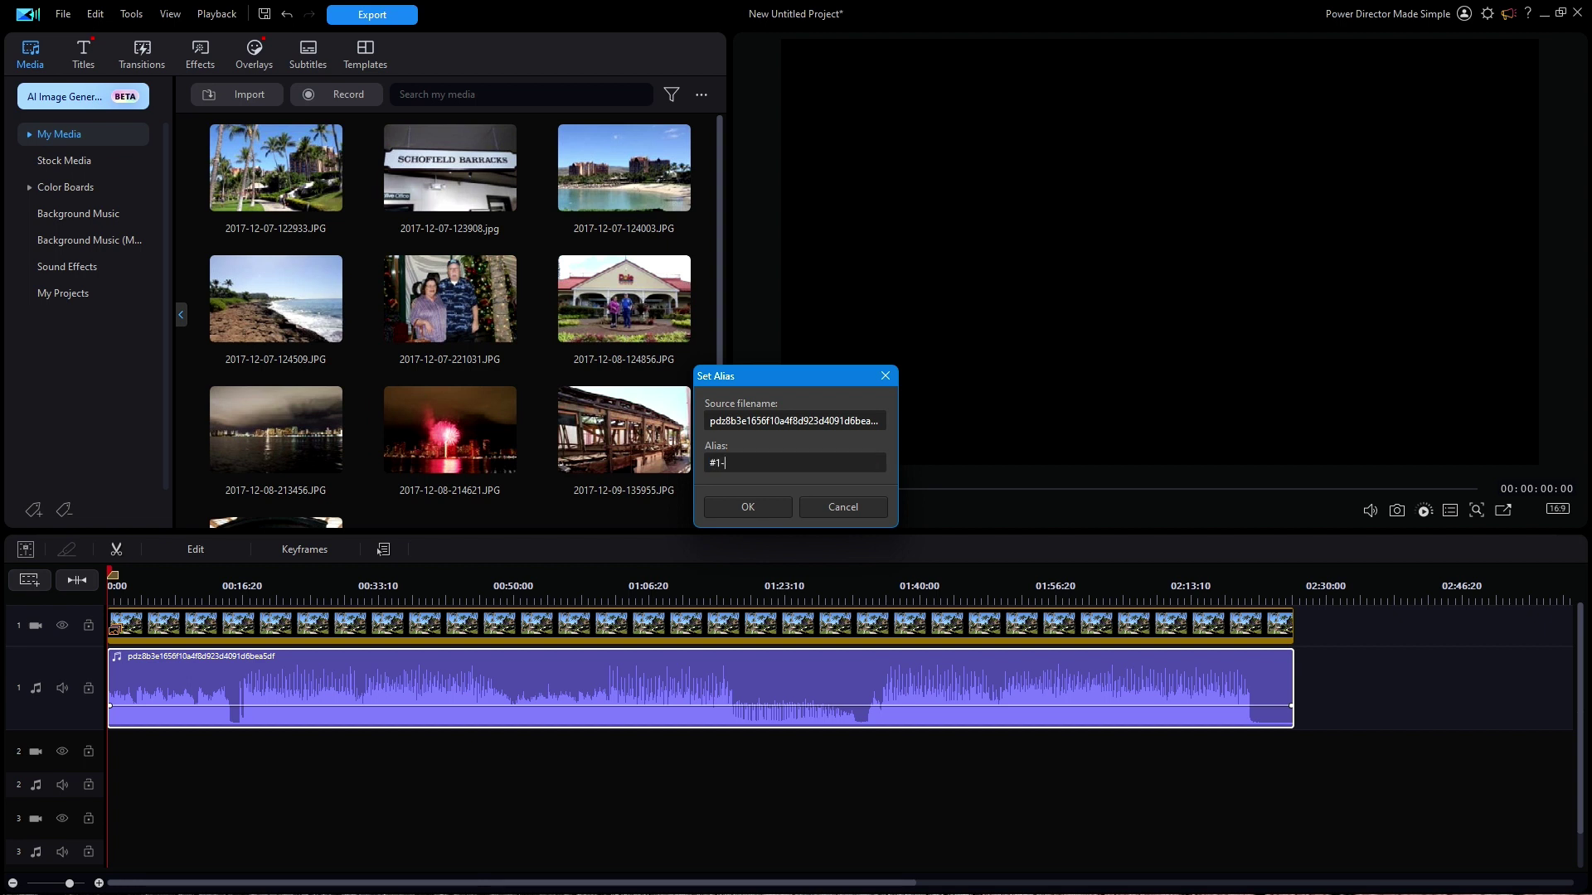
{"action": "type", "text": "10 images"}
{"action": "left_click", "coordinate": [763, 508]}
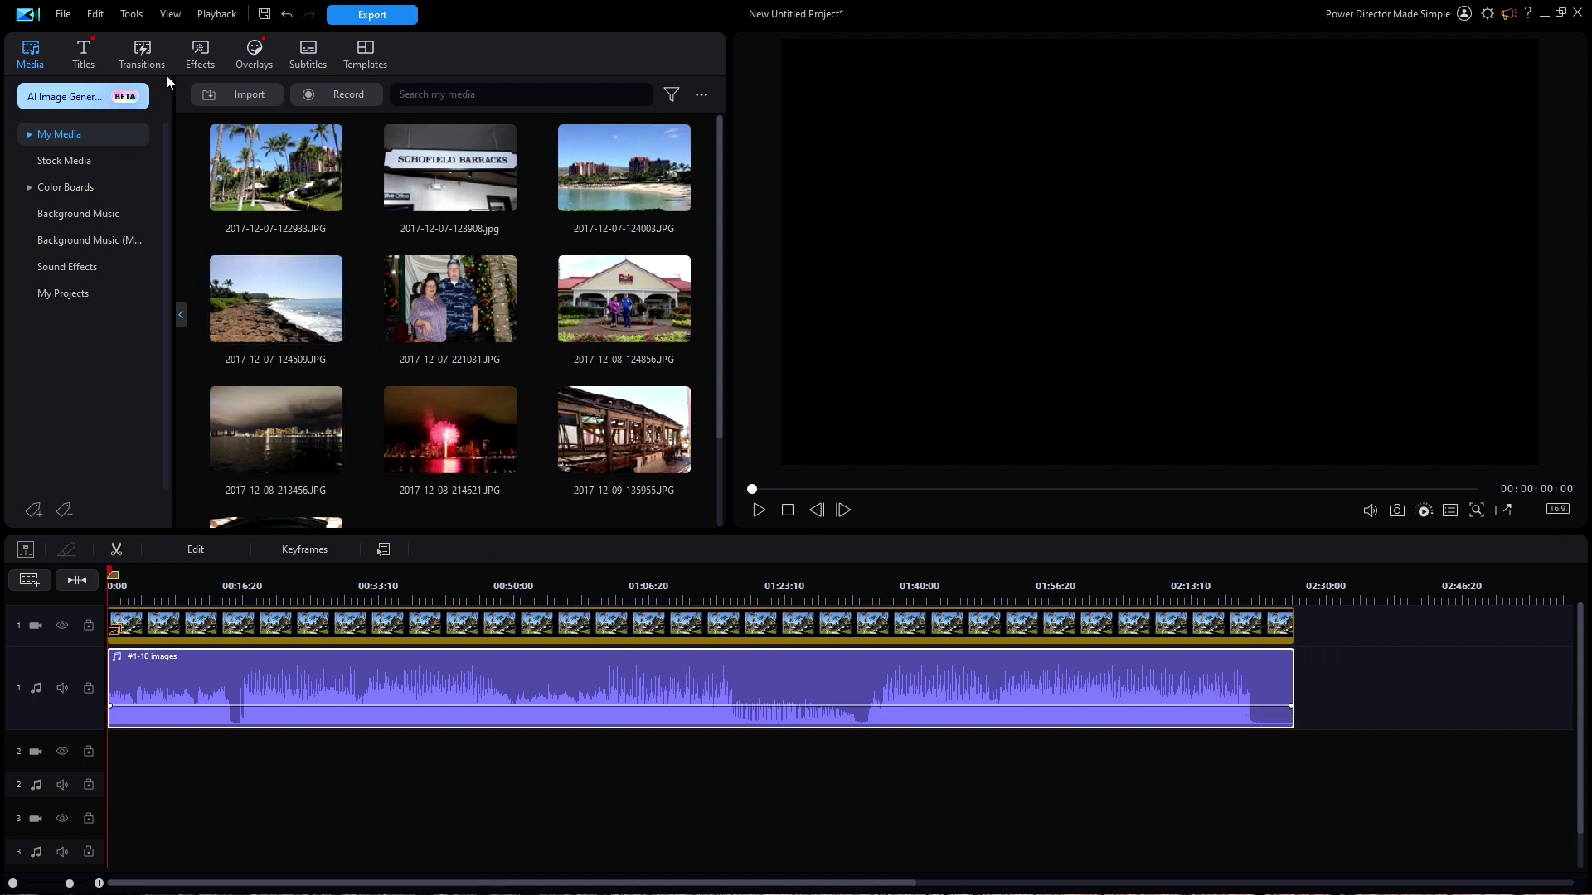
Start a second slideshow in Slideshow Creator and import the same ten photos, 2017-12-07-122933.JPG through 2017-12-09-140951.JPG.
{"action": "left_click", "coordinate": [131, 14]}
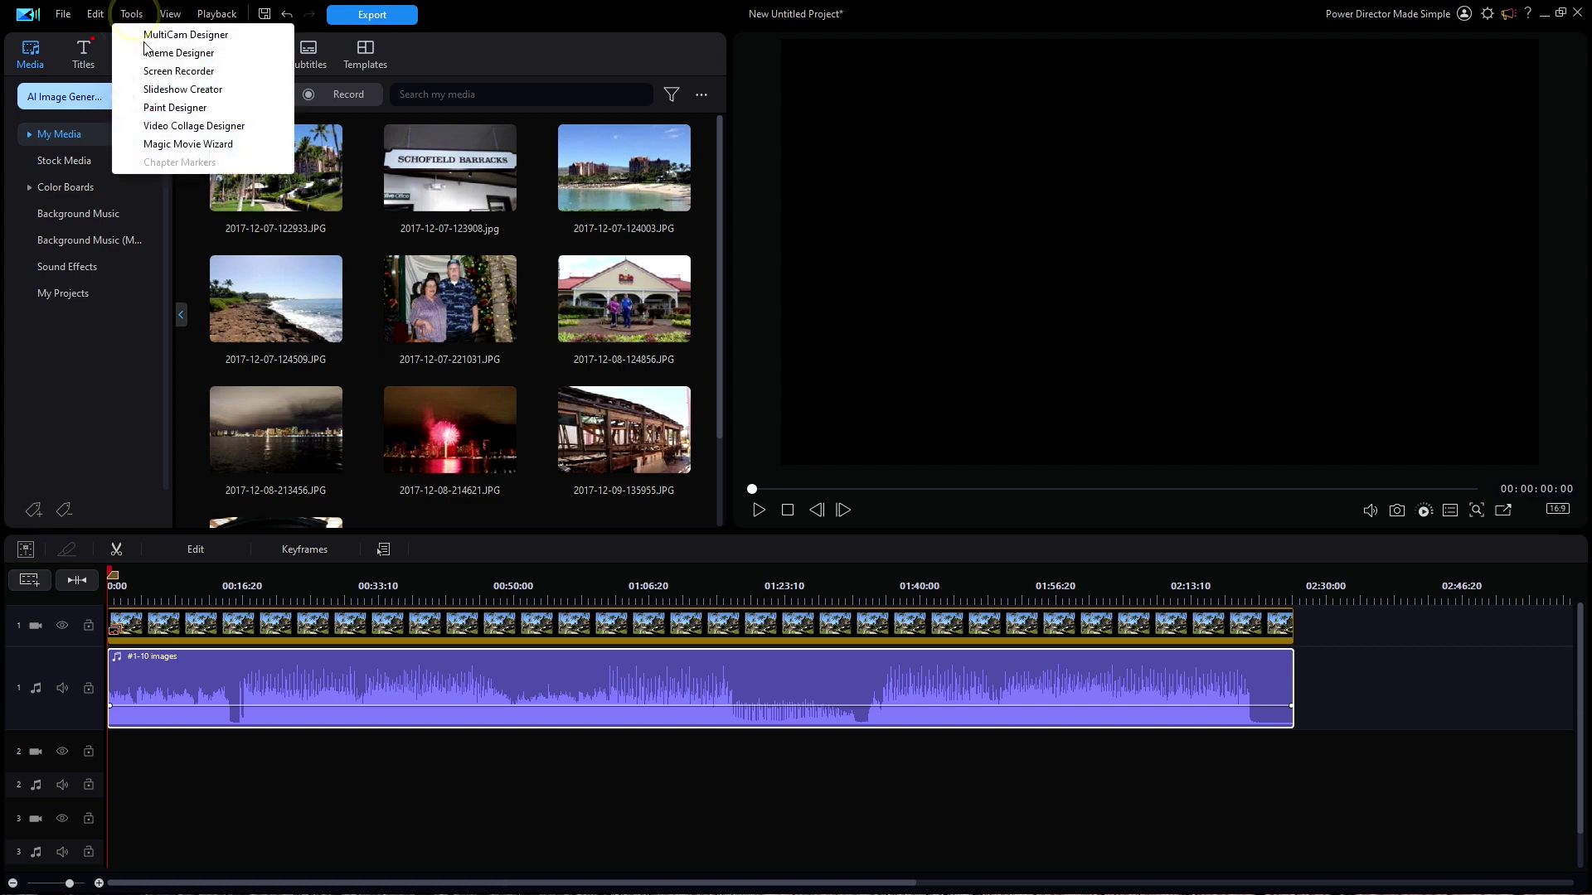
{"action": "left_click", "coordinate": [175, 89]}
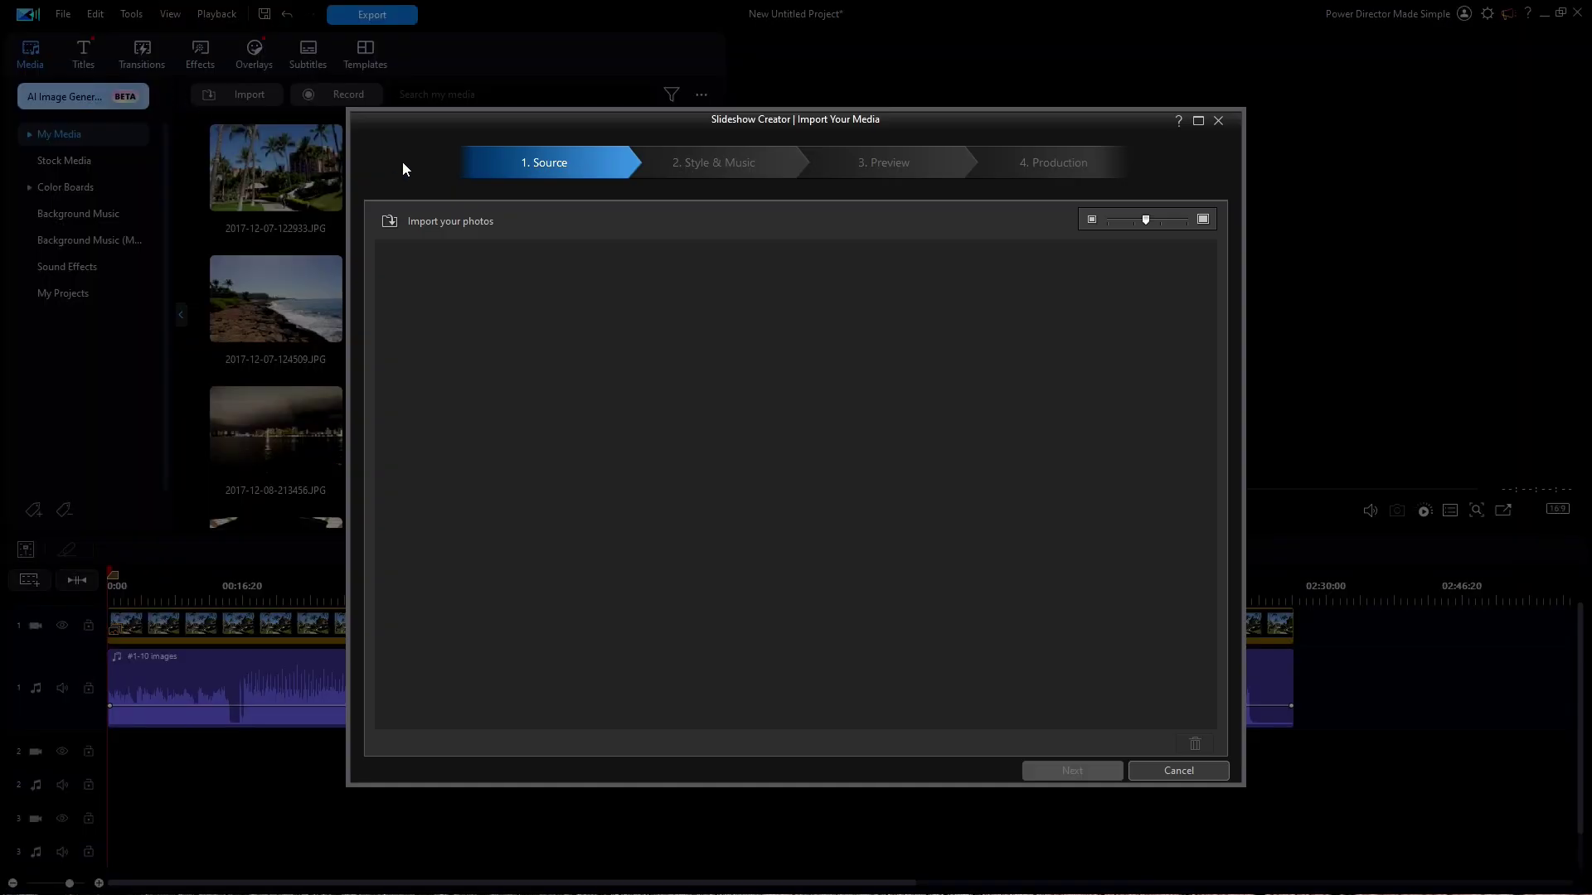
{"action": "left_click", "coordinate": [420, 222]}
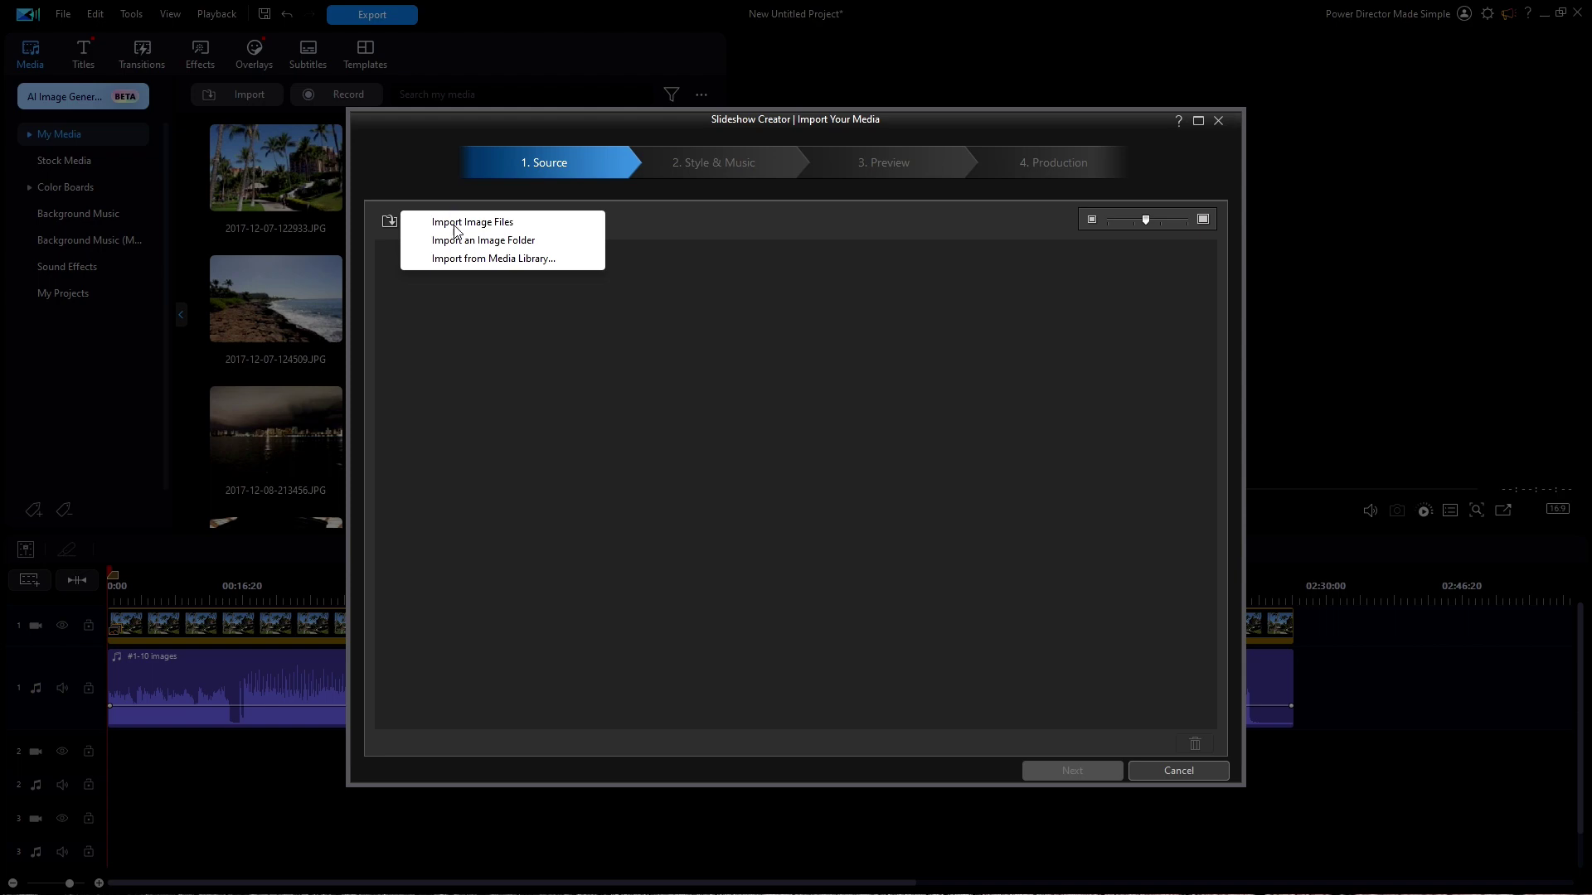
{"action": "left_click", "coordinate": [489, 222]}
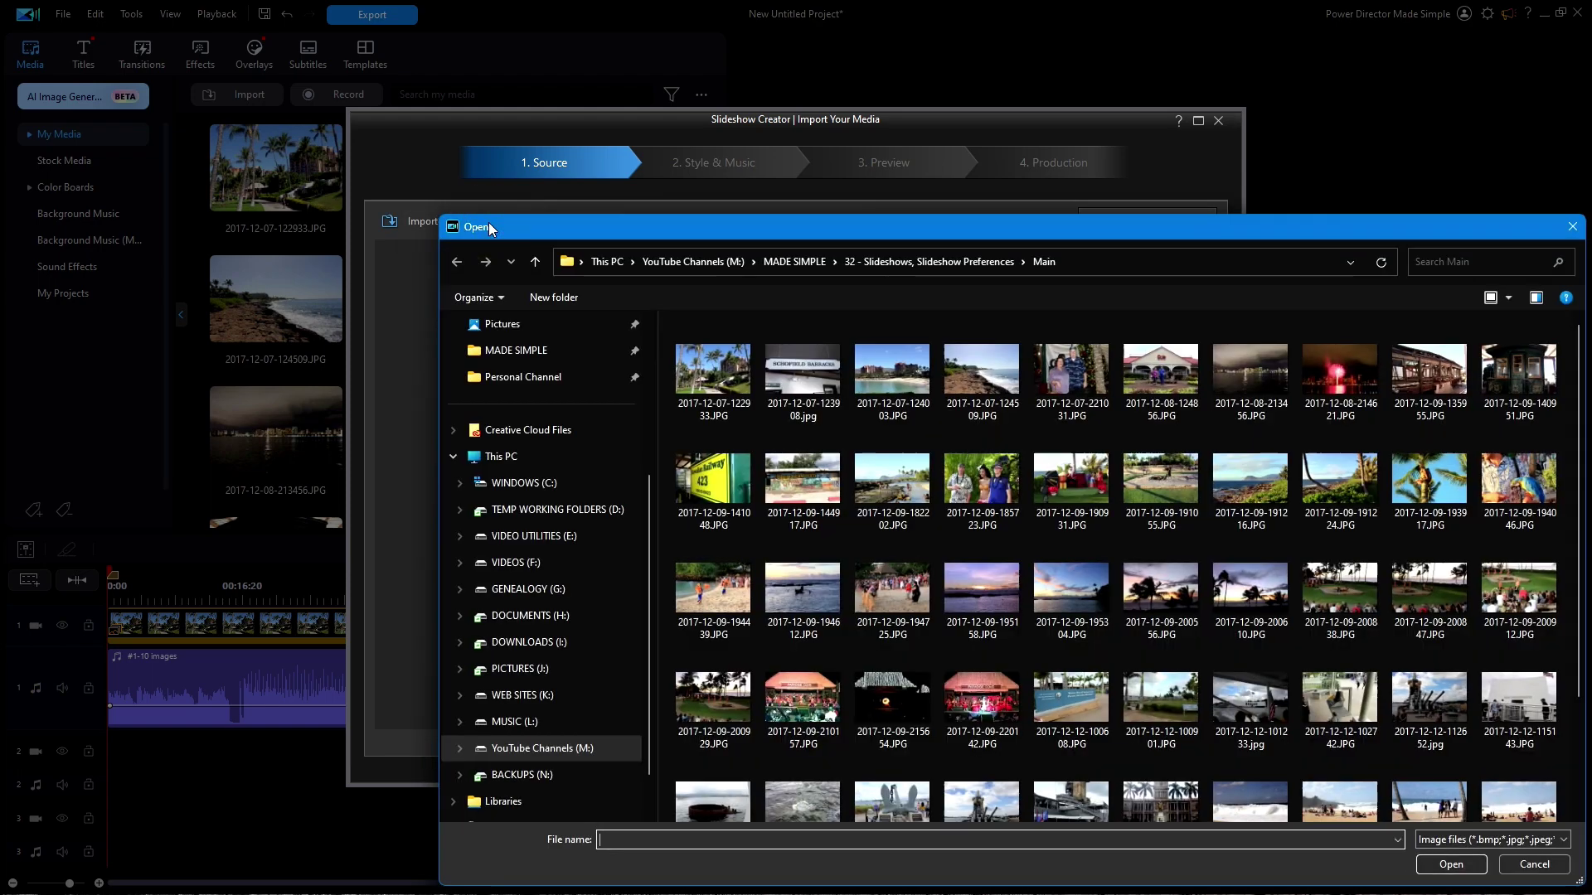
{"action": "left_click", "coordinate": [708, 365]}
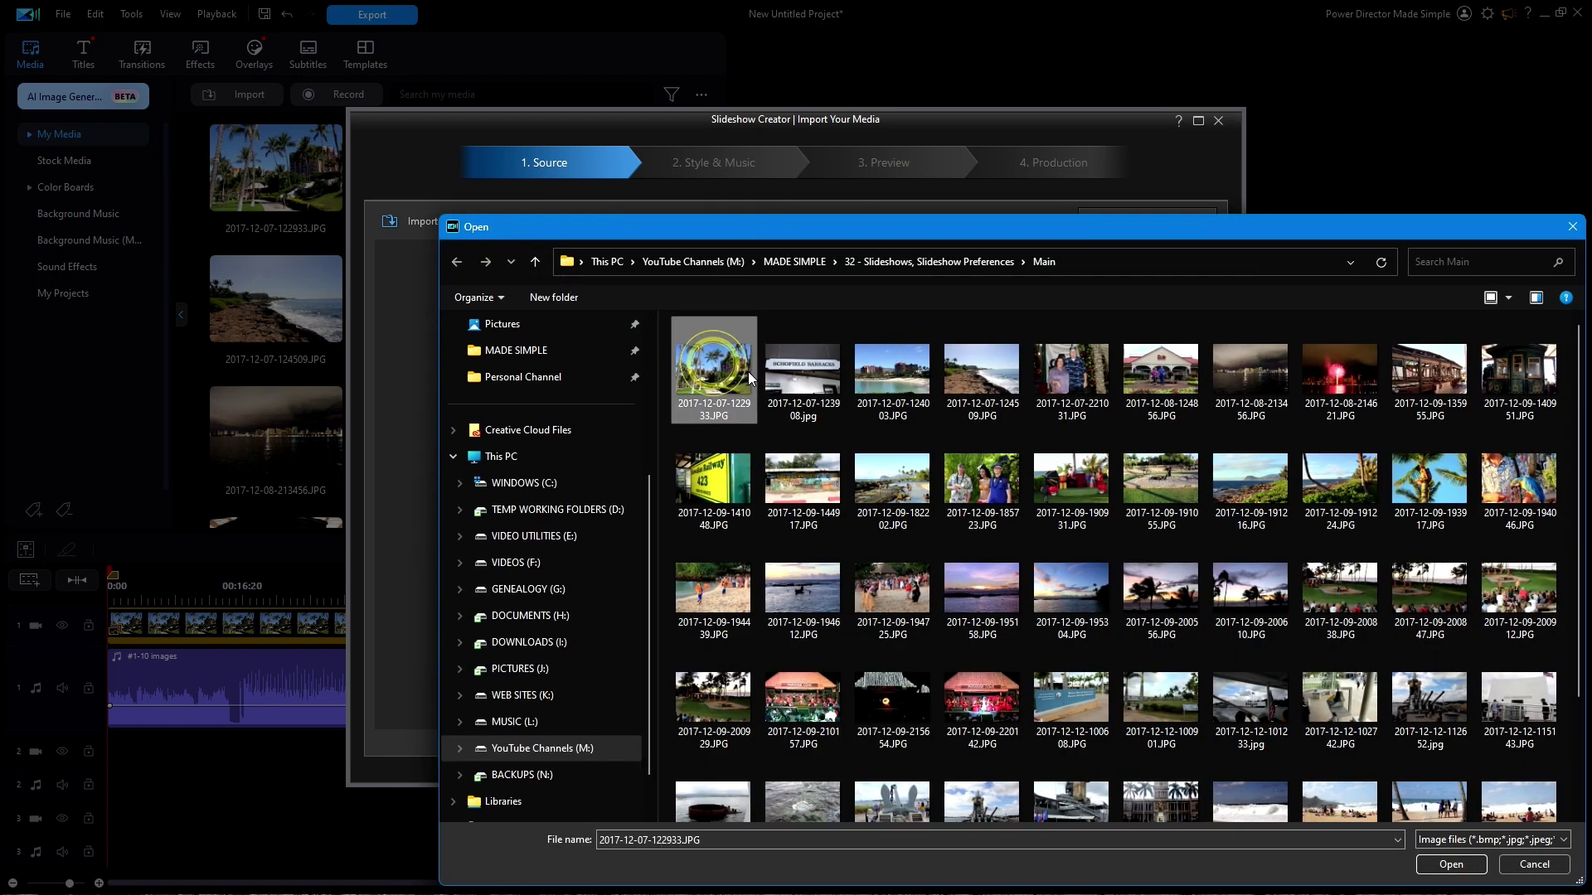
{"action": "left_click", "coordinate": [1523, 381], "text": "shift"}
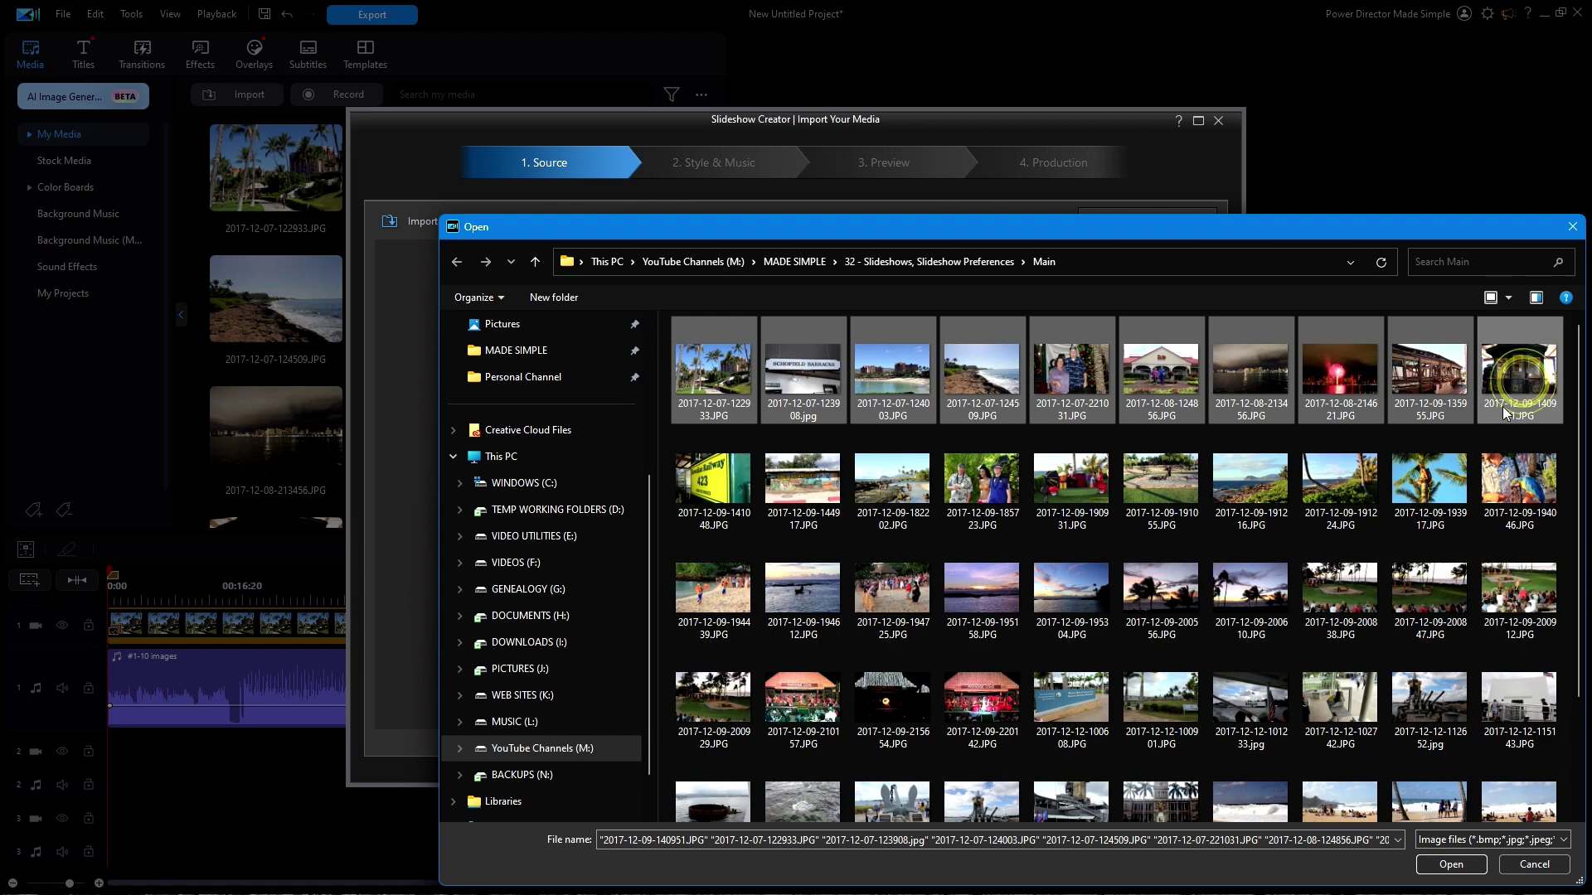
{"action": "left_click", "coordinate": [1453, 865]}
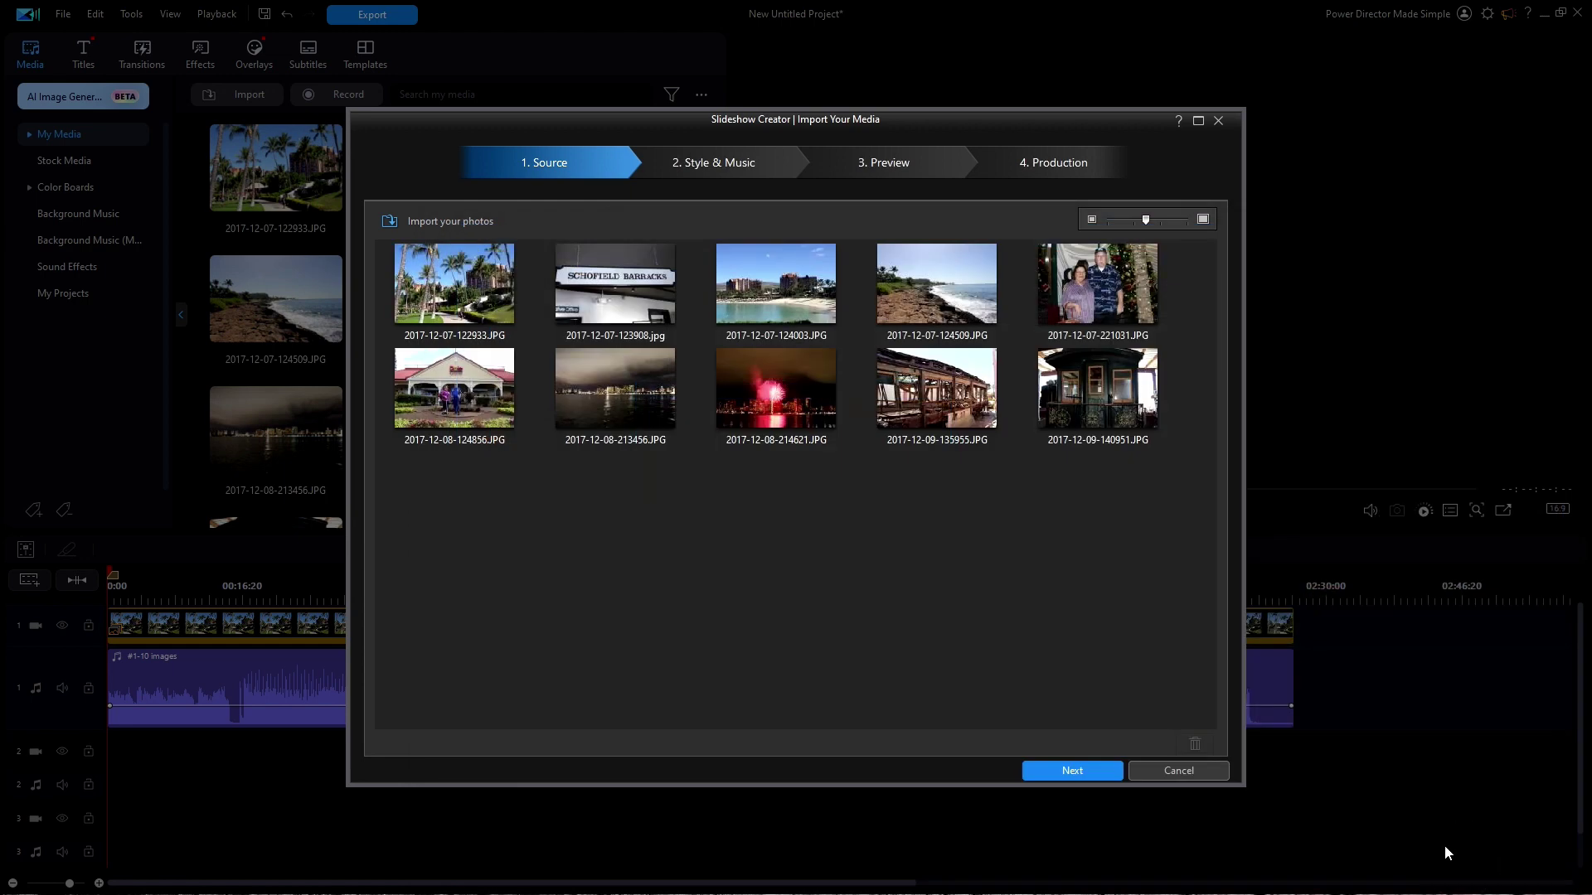
Choose the Normal style for the second slideshow and add the Meta track "Desert" as background music with fade-in and fade-out.
{"action": "left_click", "coordinate": [1074, 770]}
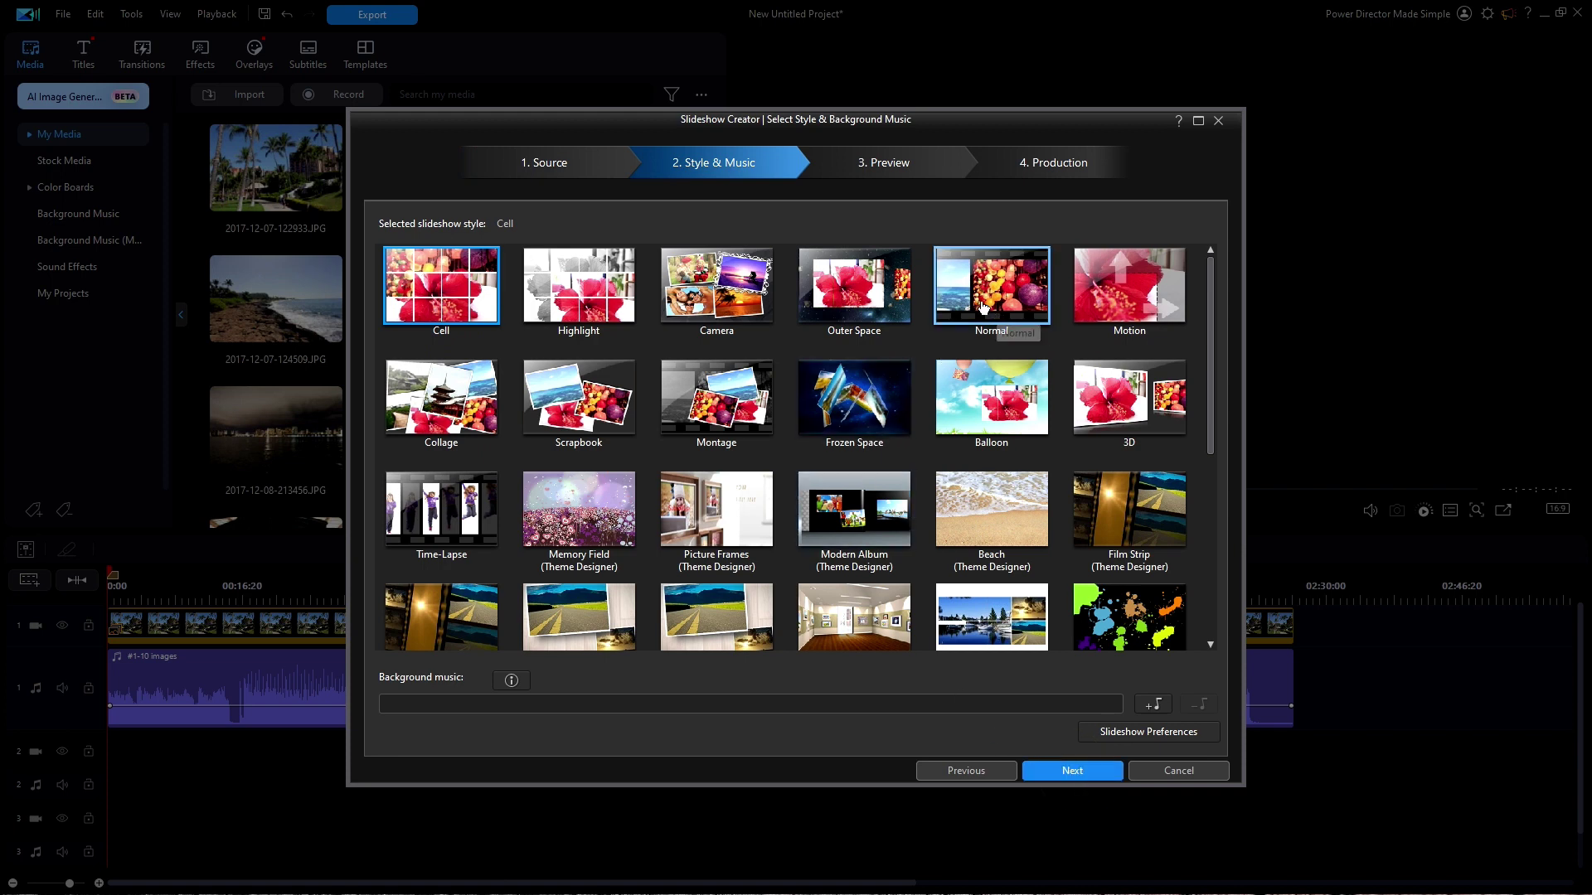
{"action": "left_click", "coordinate": [984, 308]}
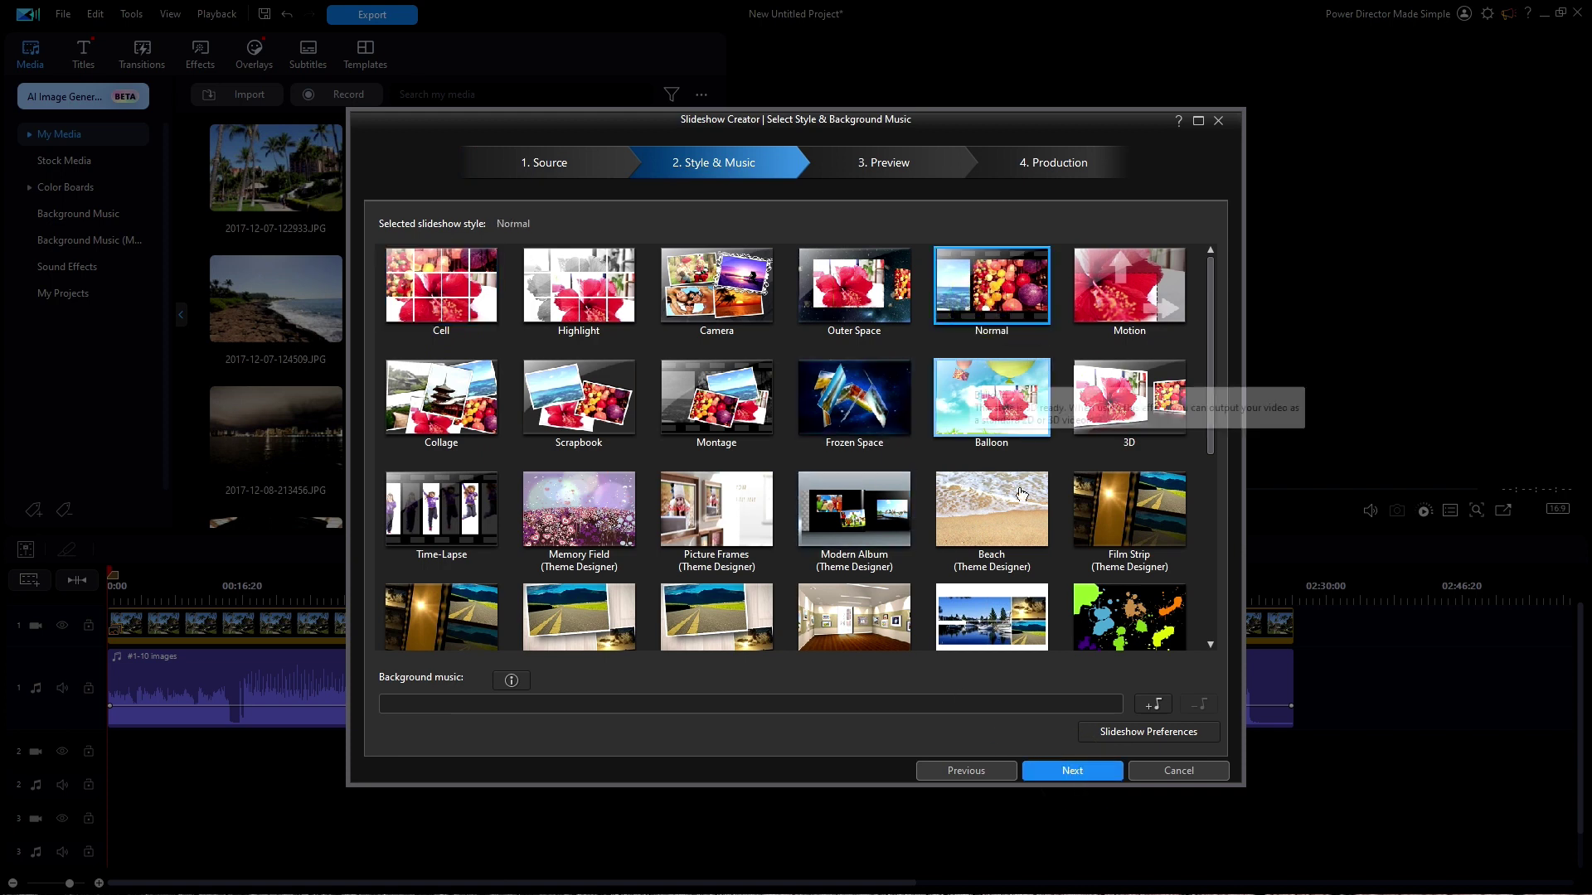
{"action": "left_click", "coordinate": [1153, 705]}
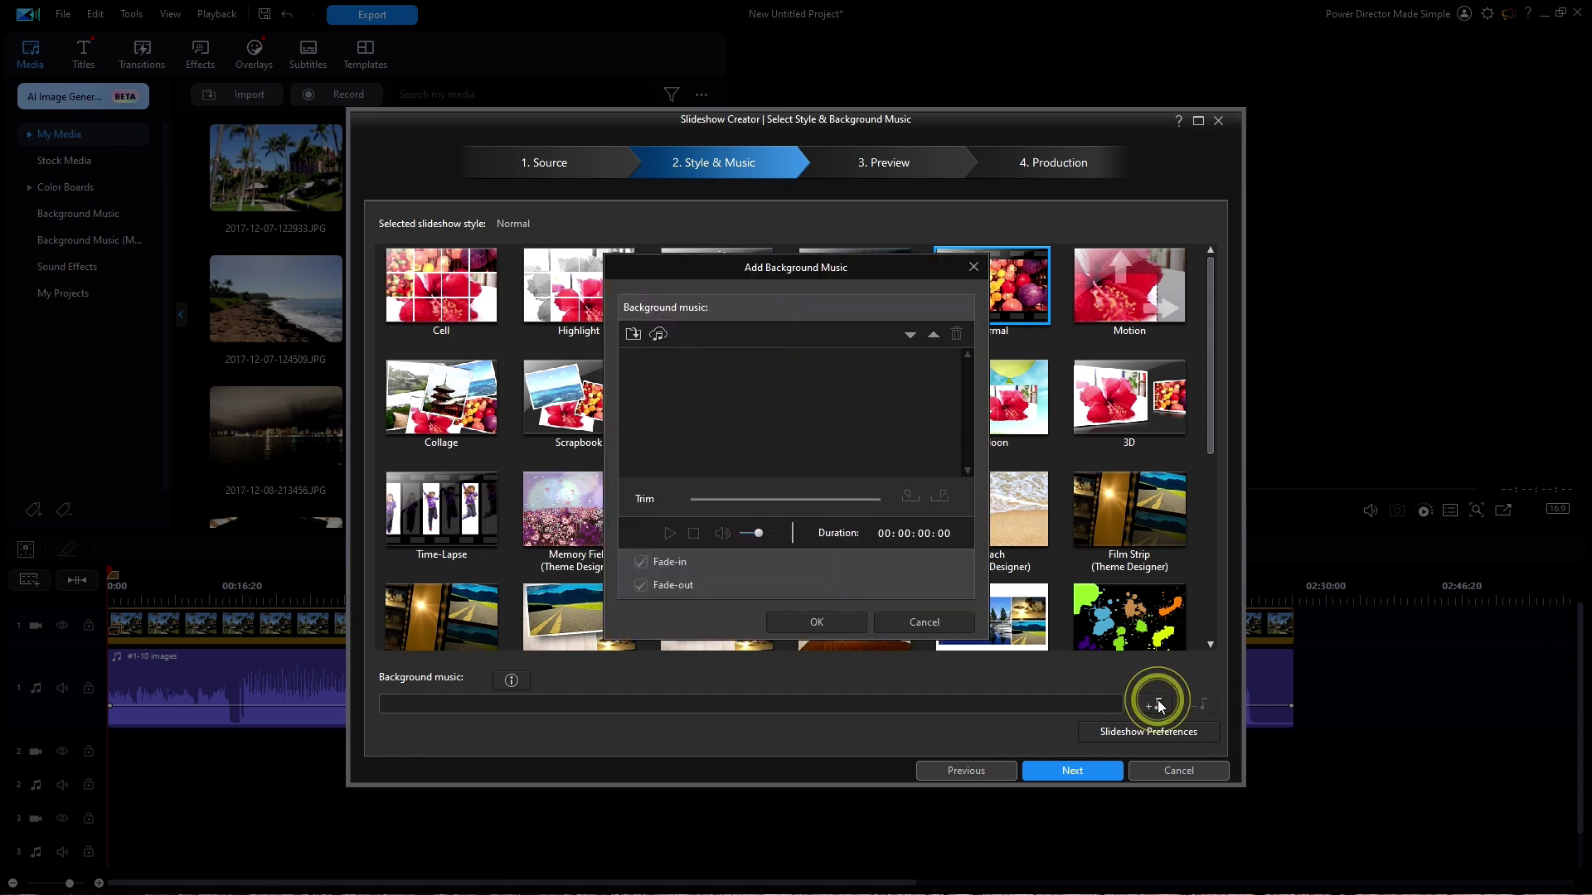
{"action": "left_click", "coordinate": [659, 336]}
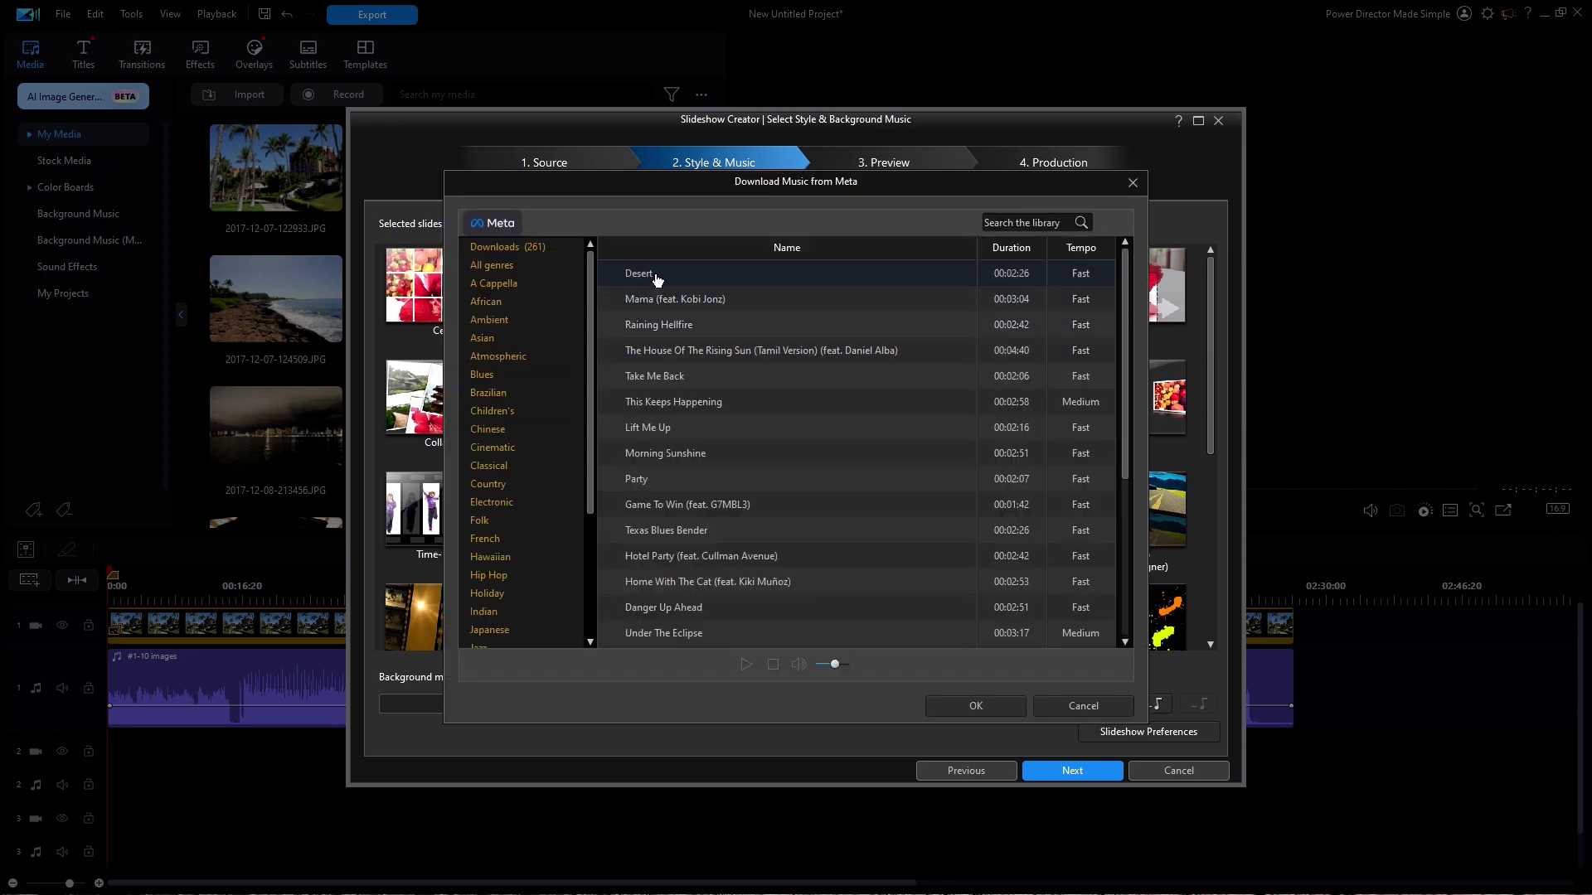
{"action": "left_click", "coordinate": [657, 277]}
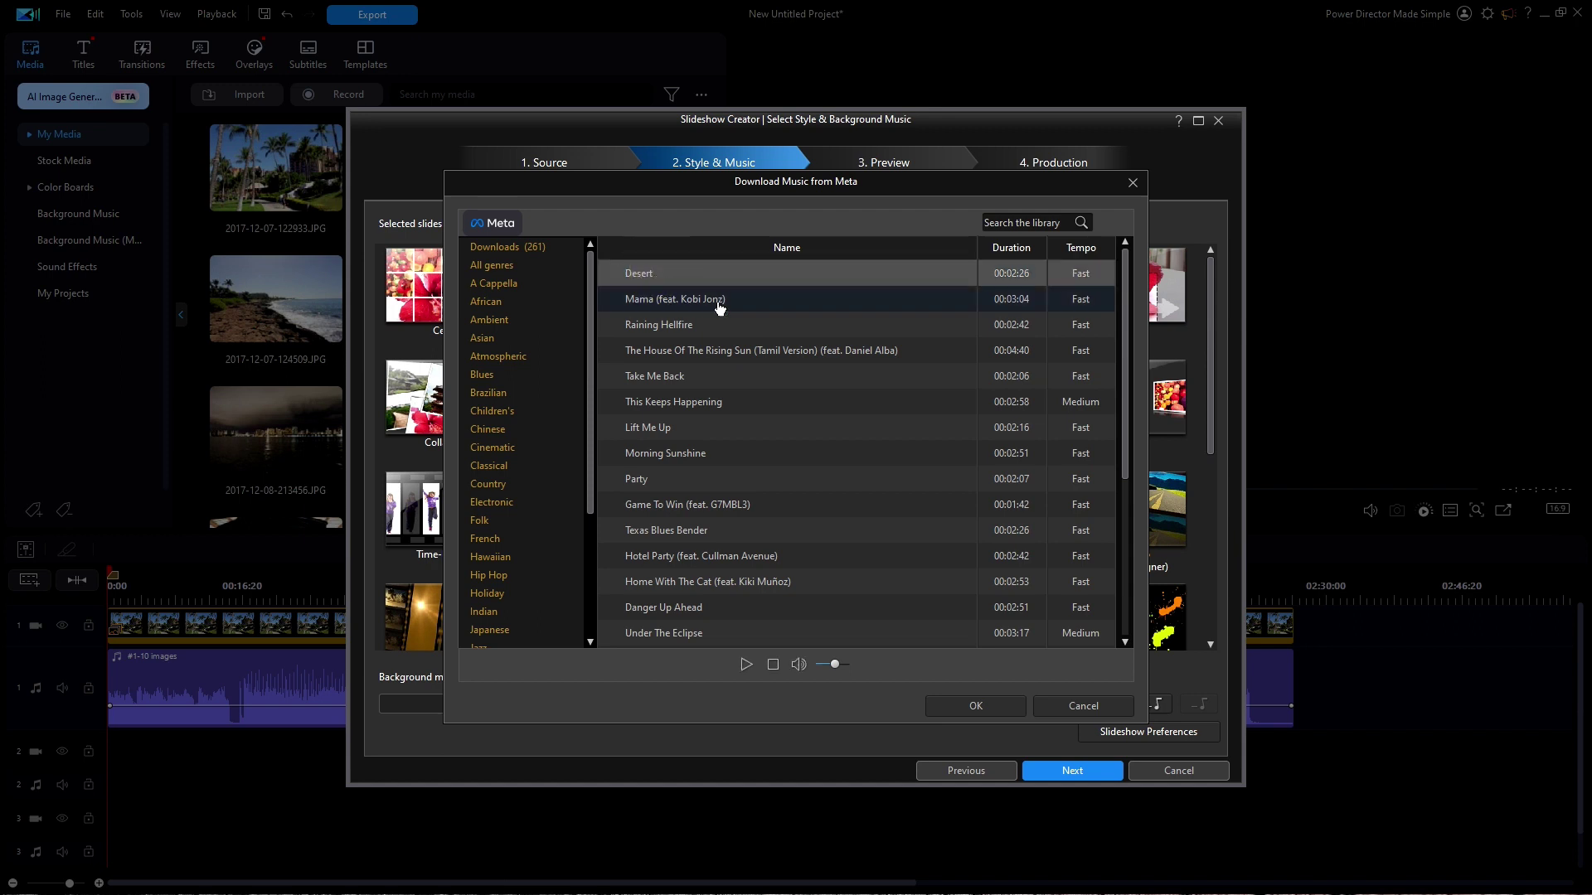
{"action": "left_click", "coordinate": [976, 706]}
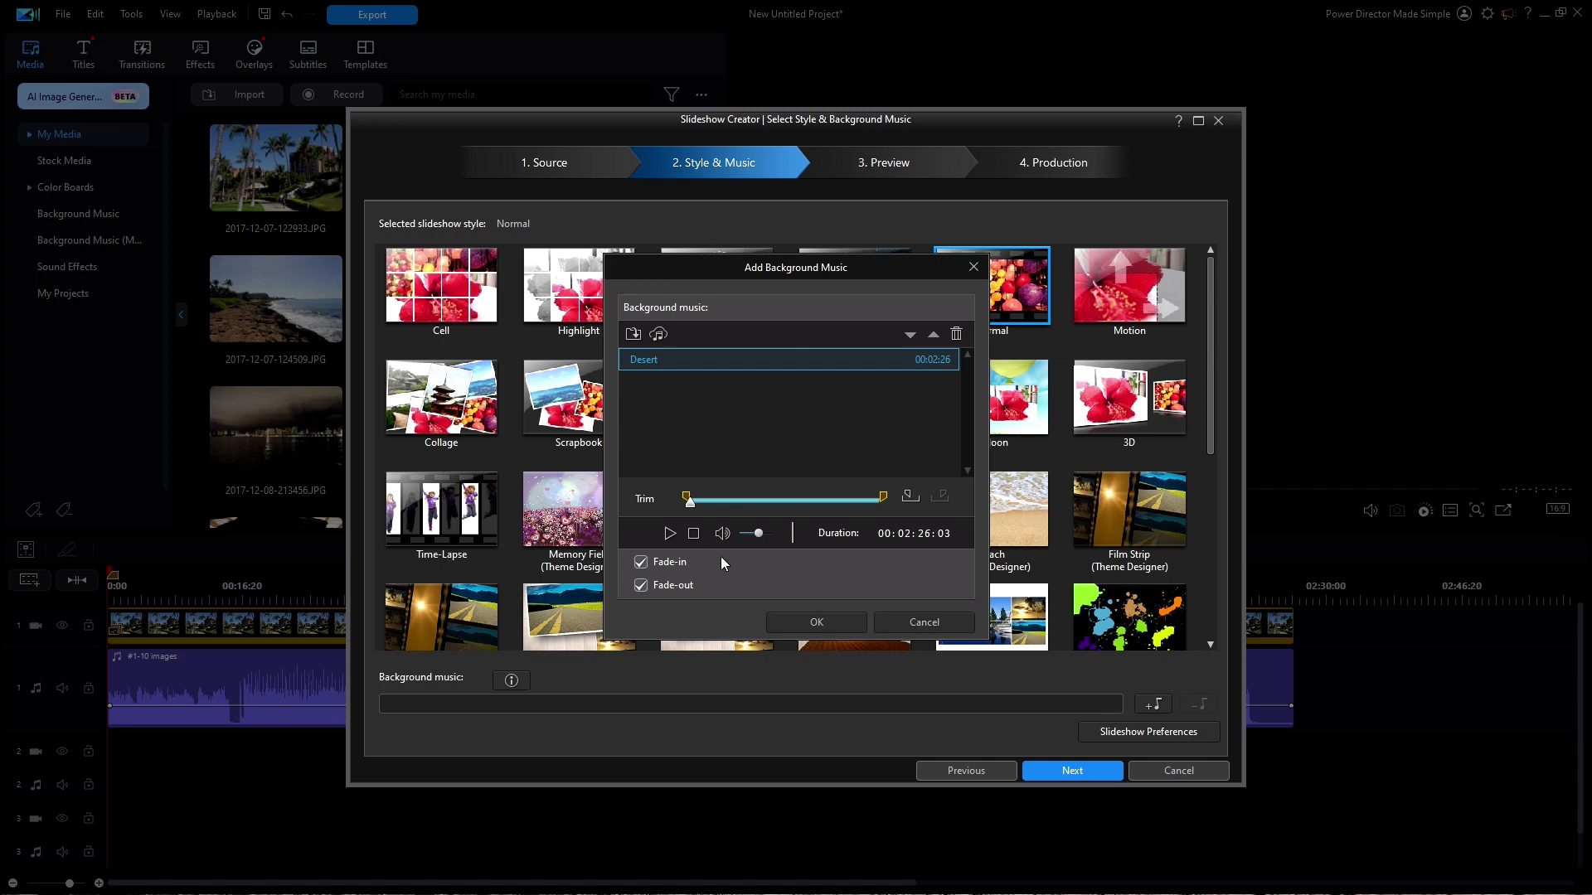
{"action": "left_click", "coordinate": [833, 623]}
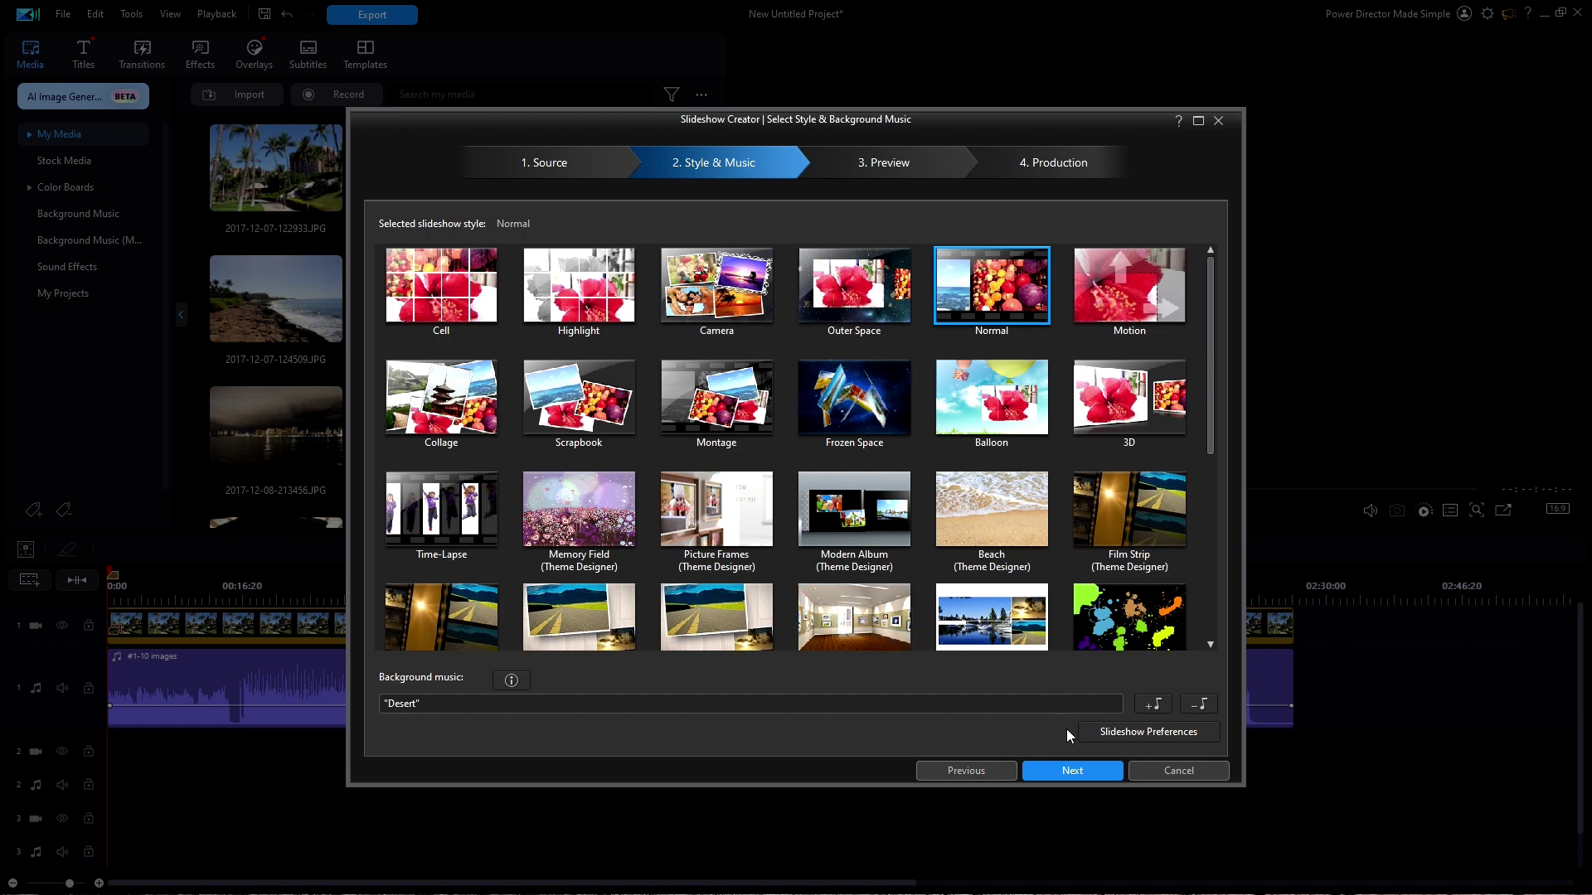
Set the slideshow's duration preference to Fit music to photos and proceed to the slideshow preview.
{"action": "left_click", "coordinate": [1142, 735]}
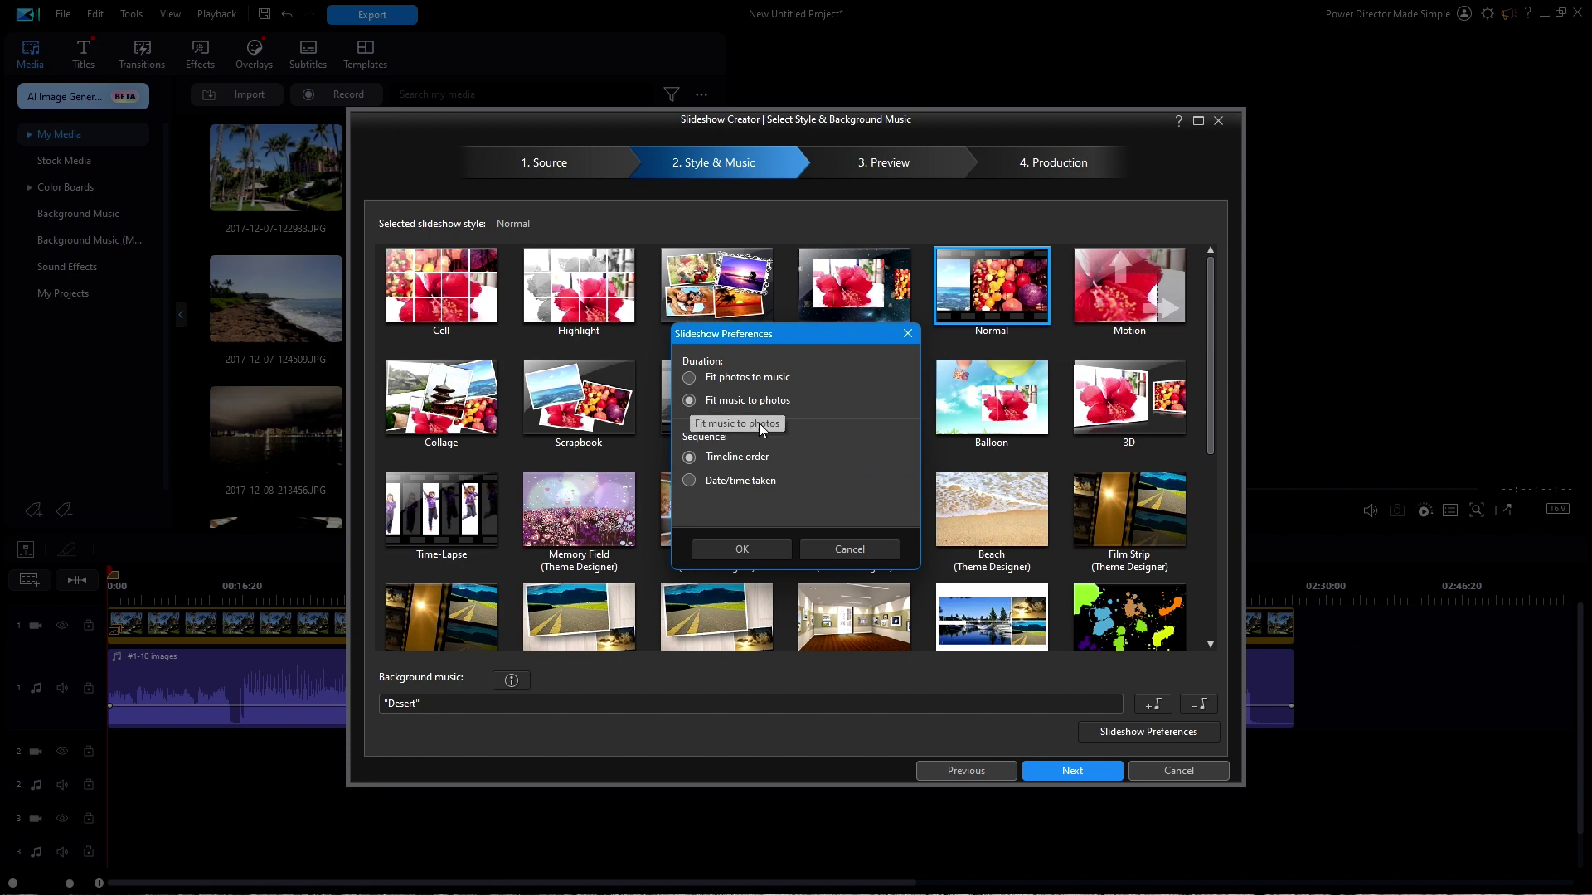
{"action": "left_click", "coordinate": [746, 544]}
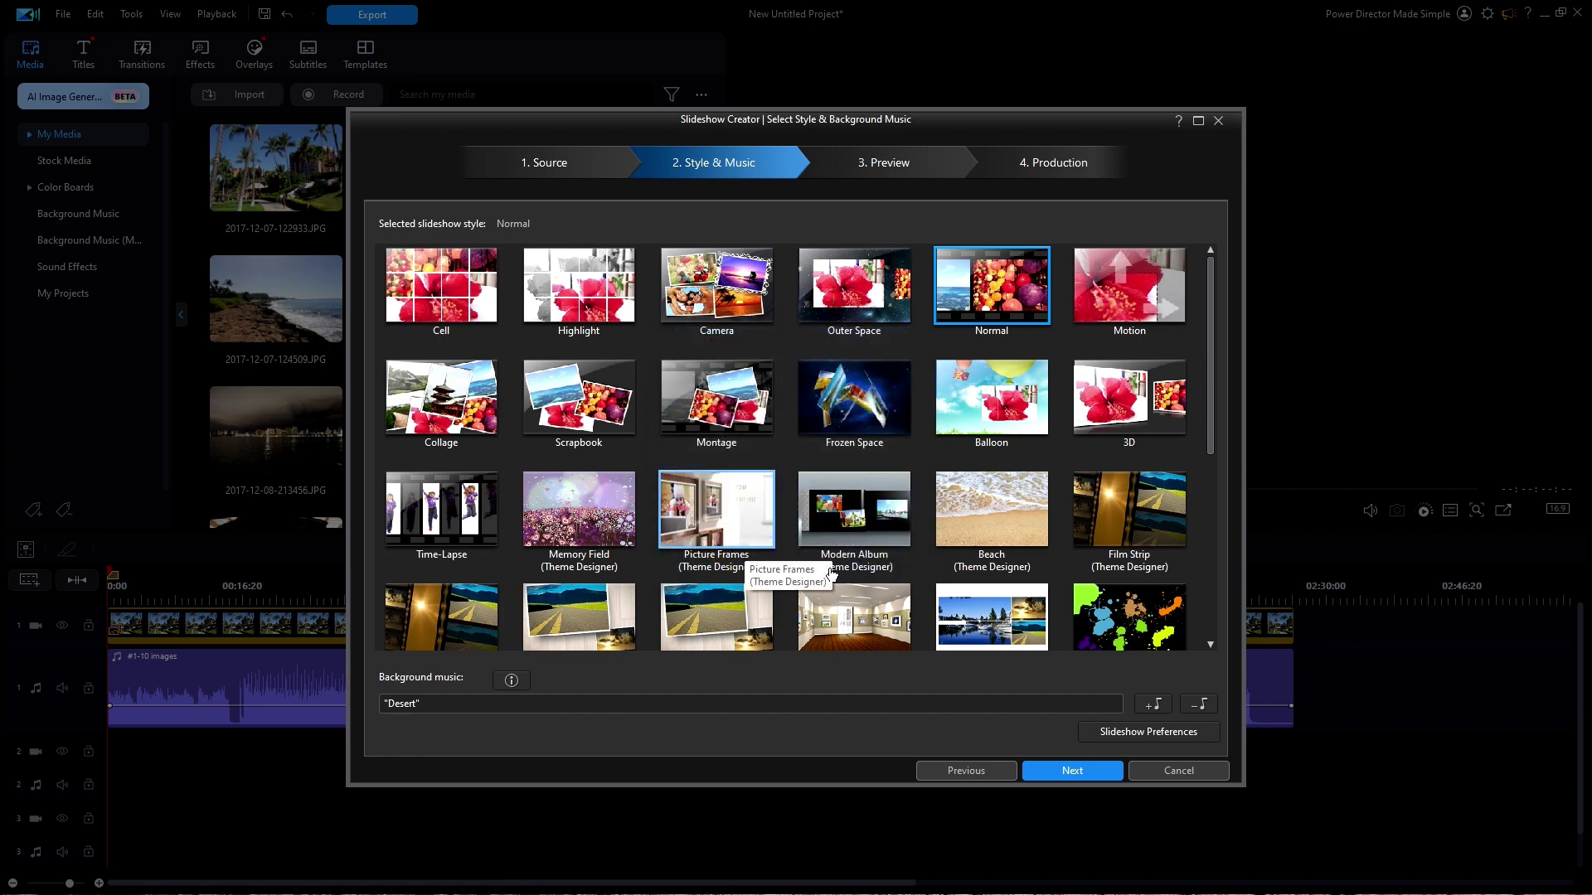
{"action": "left_click", "coordinate": [1056, 767]}
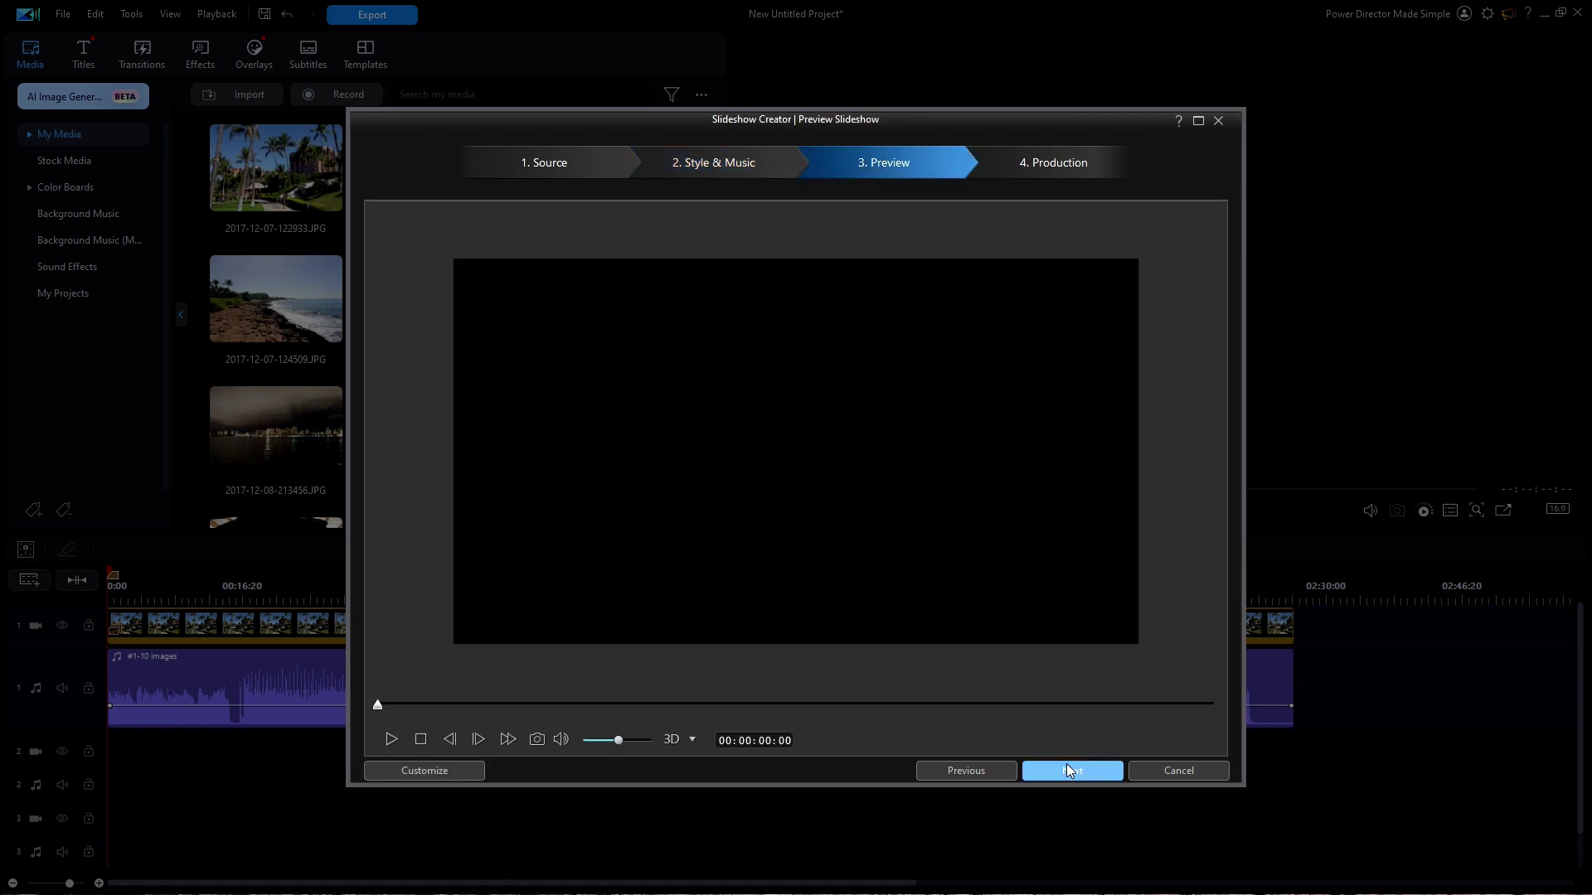
Check the end of the second slideshow's preview and place the slideshow on the timeline for Advanced Editing.
{"action": "left_click", "coordinate": [1212, 704]}
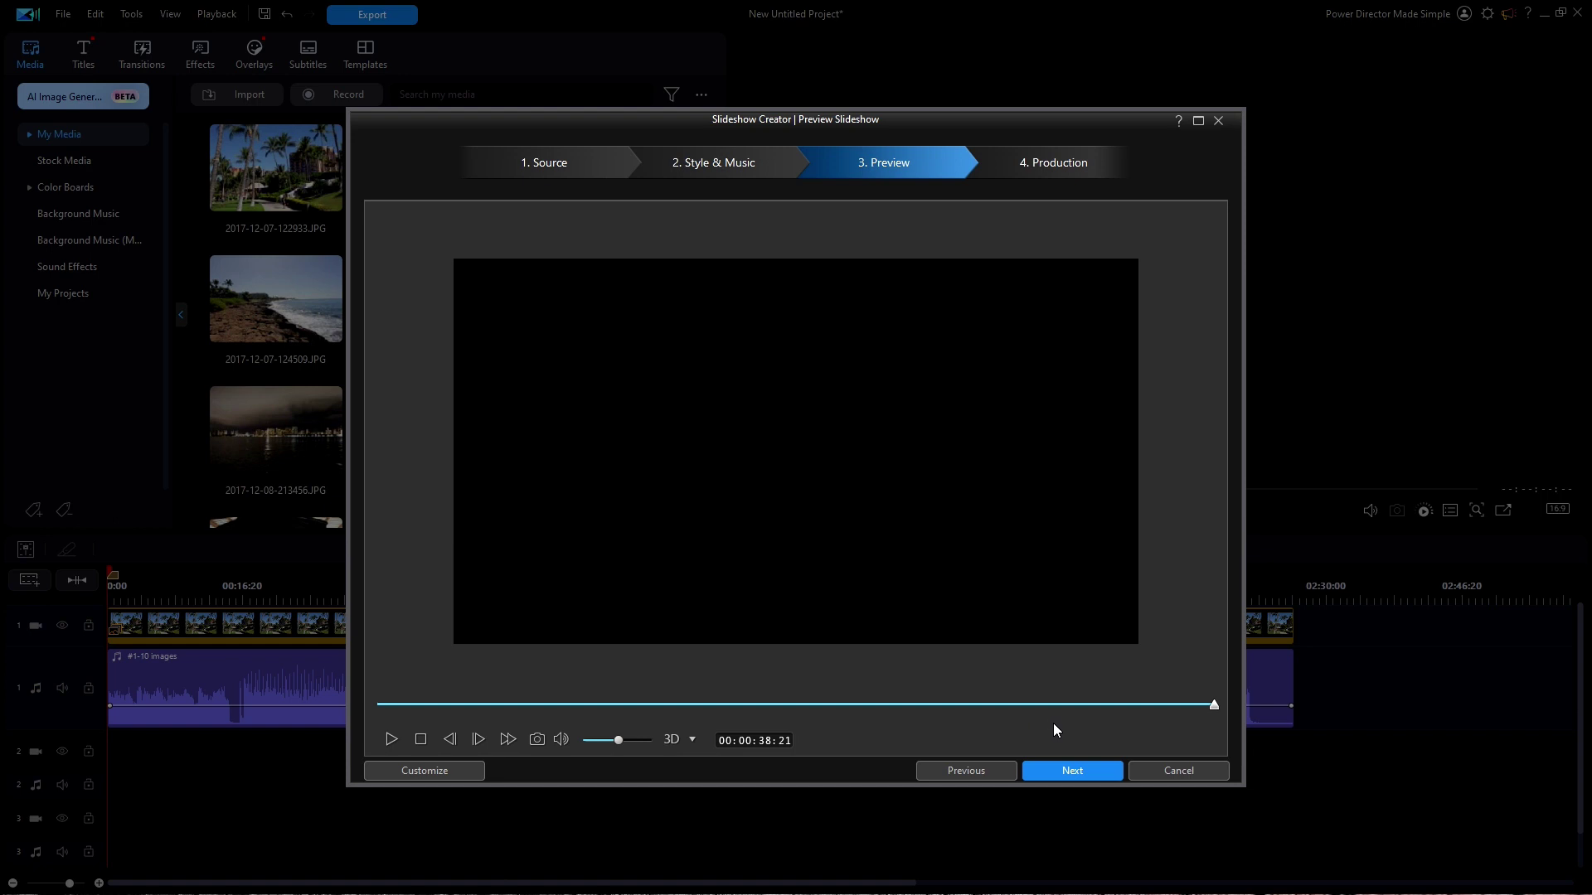
{"action": "left_click", "coordinate": [1082, 771]}
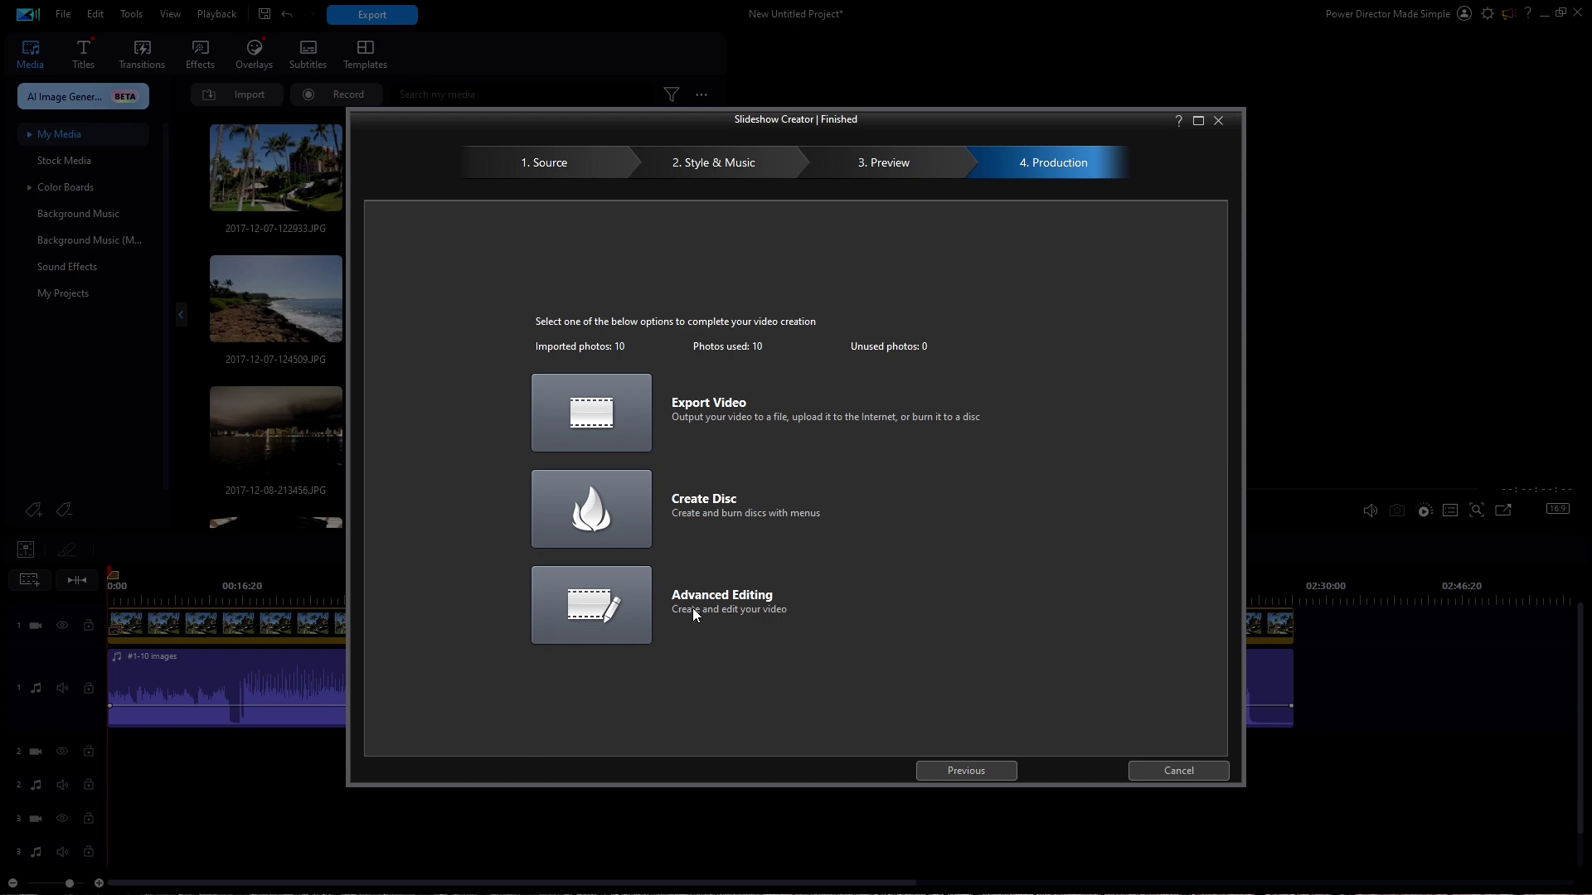
{"action": "left_click", "coordinate": [609, 609]}
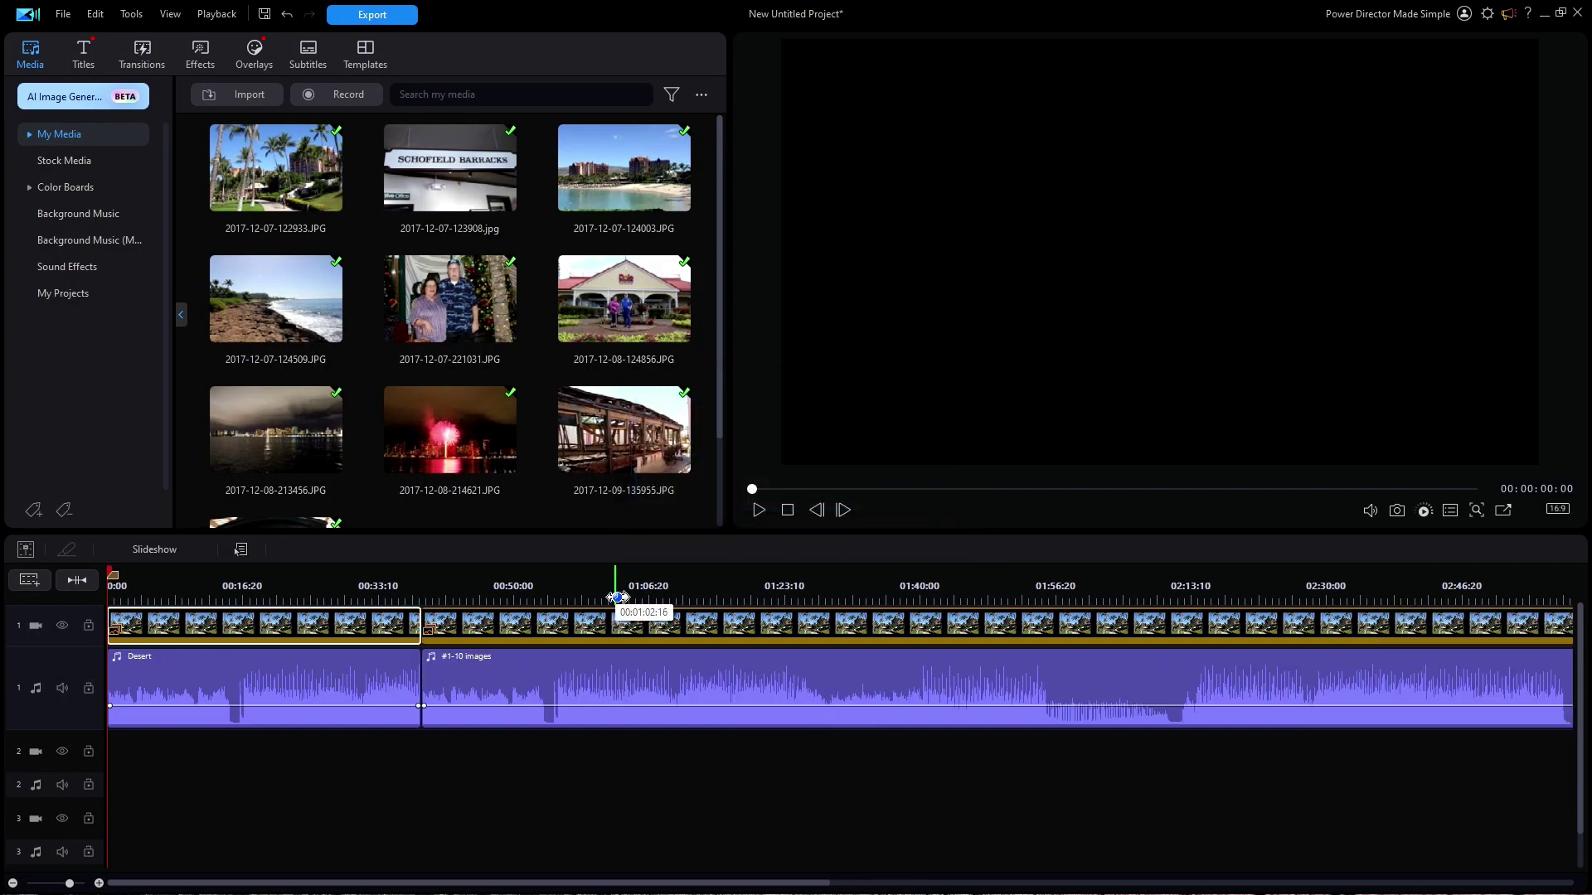
Set the alias of the "Desert" music clip at the timeline's start to "#2-10 images".
{"action": "right_click", "coordinate": [224, 674]}
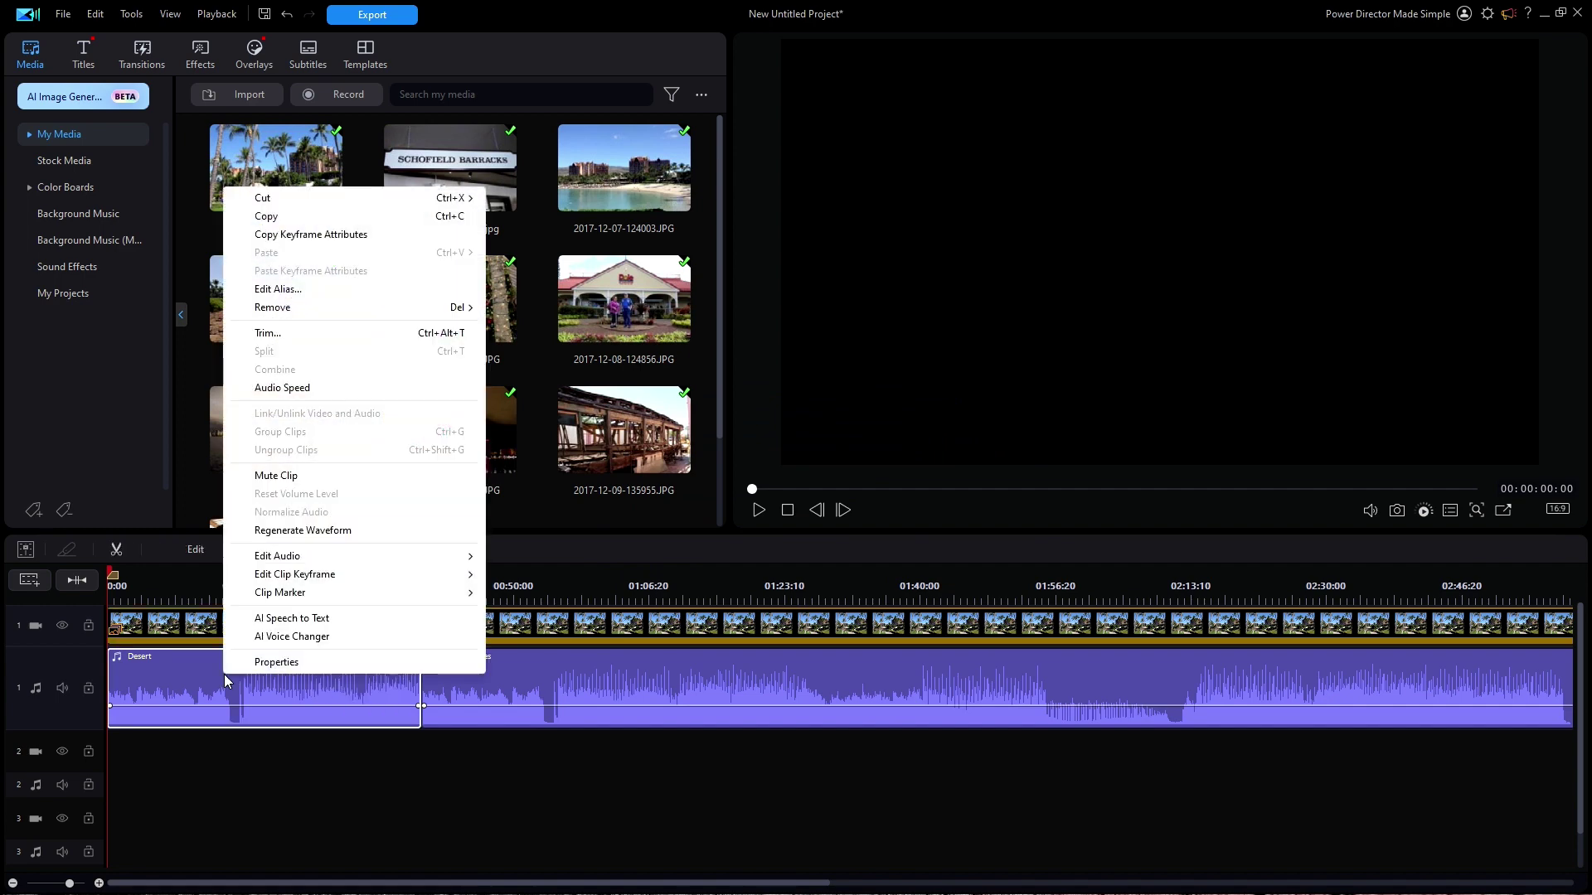
{"action": "left_click", "coordinate": [274, 290]}
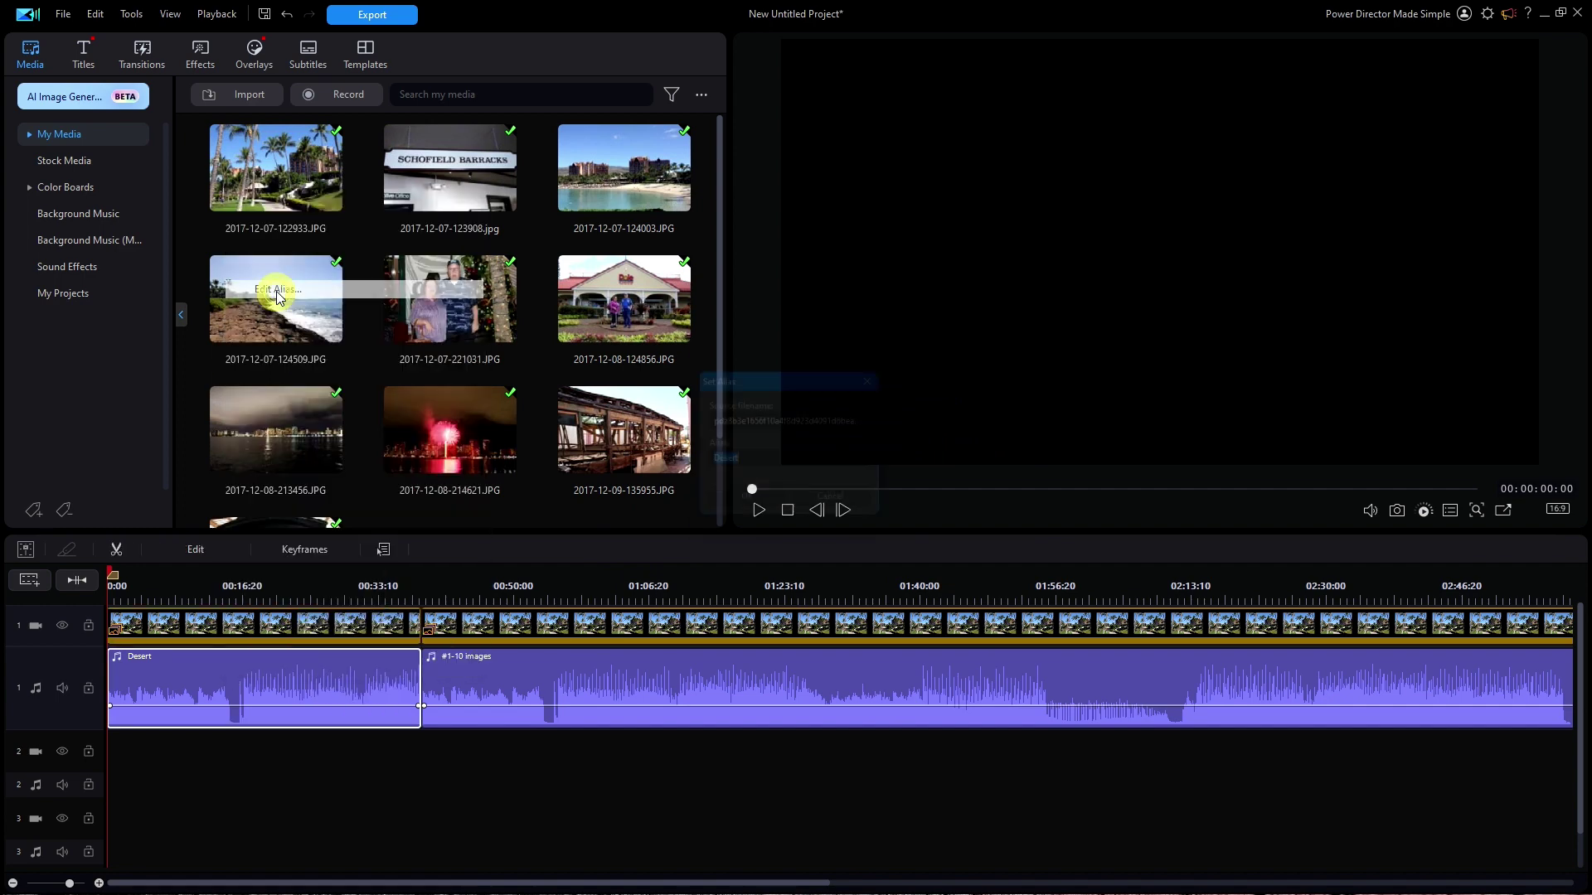
{"action": "type", "text": "#2-10 images"}
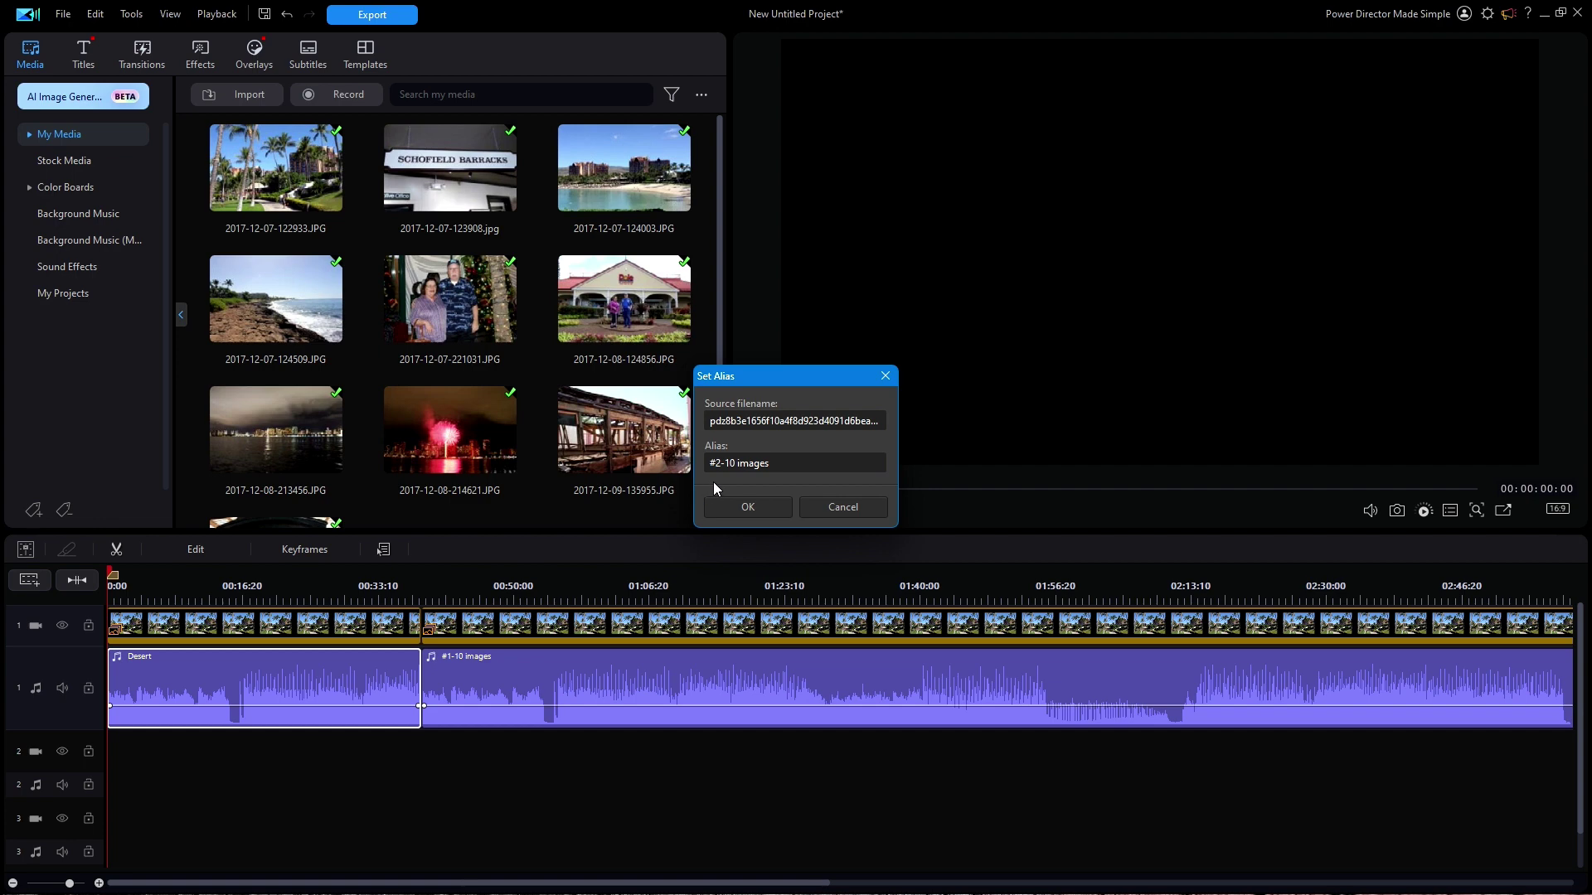
{"action": "left_click", "coordinate": [774, 507]}
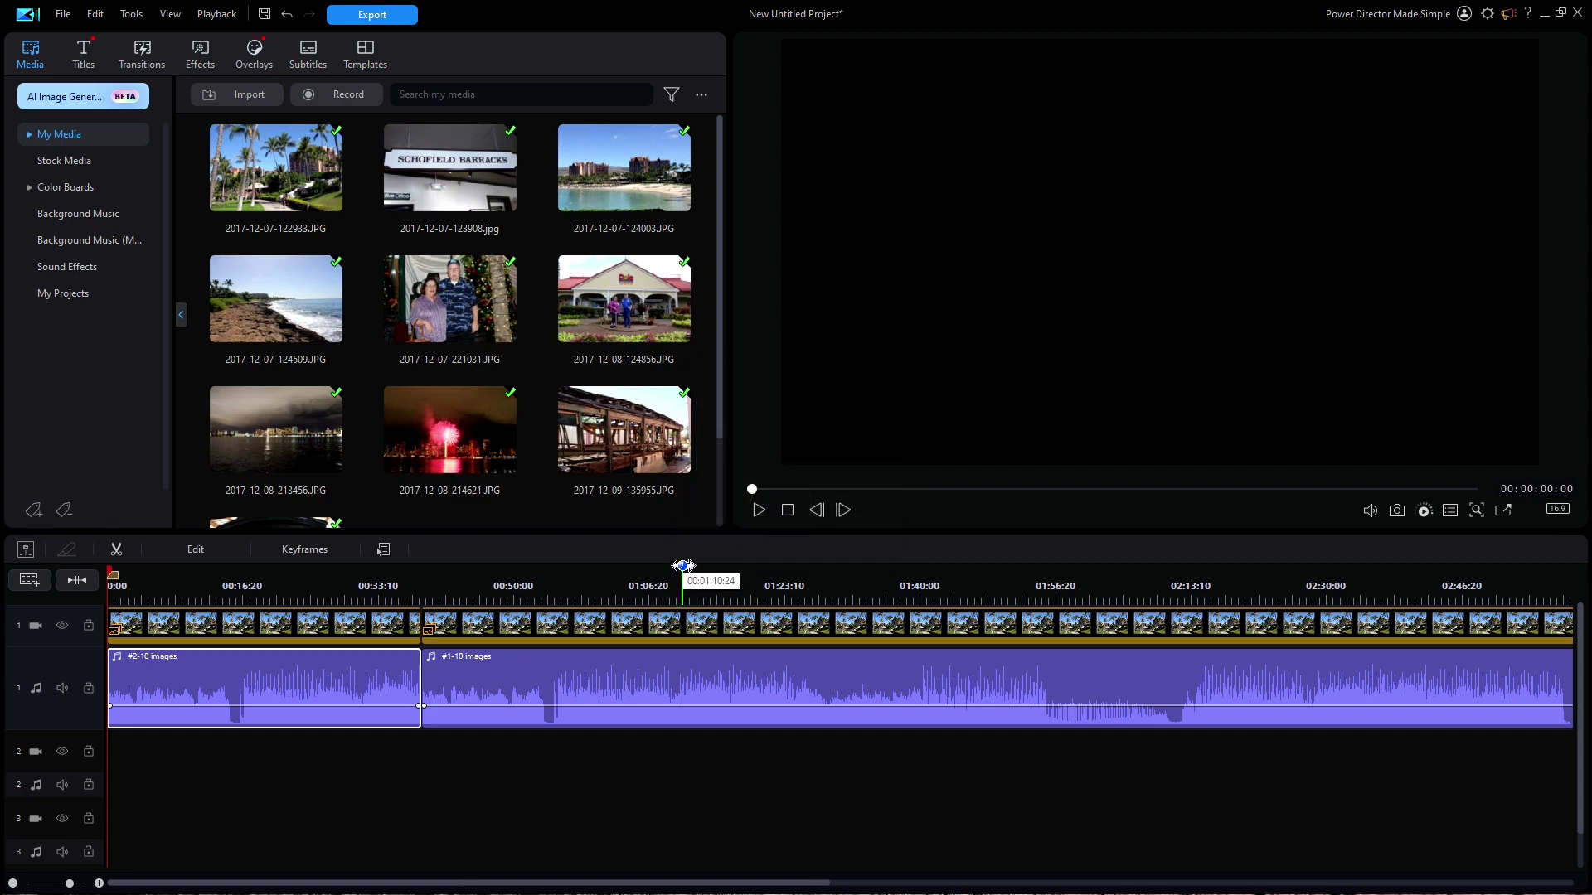
Group the second slideshow's photos and music, and move the group to track 2, aligned with the start of the first slideshow.
{"action": "left_click", "coordinate": [340, 627]}
{"action": "right_click", "coordinate": [316, 671]}
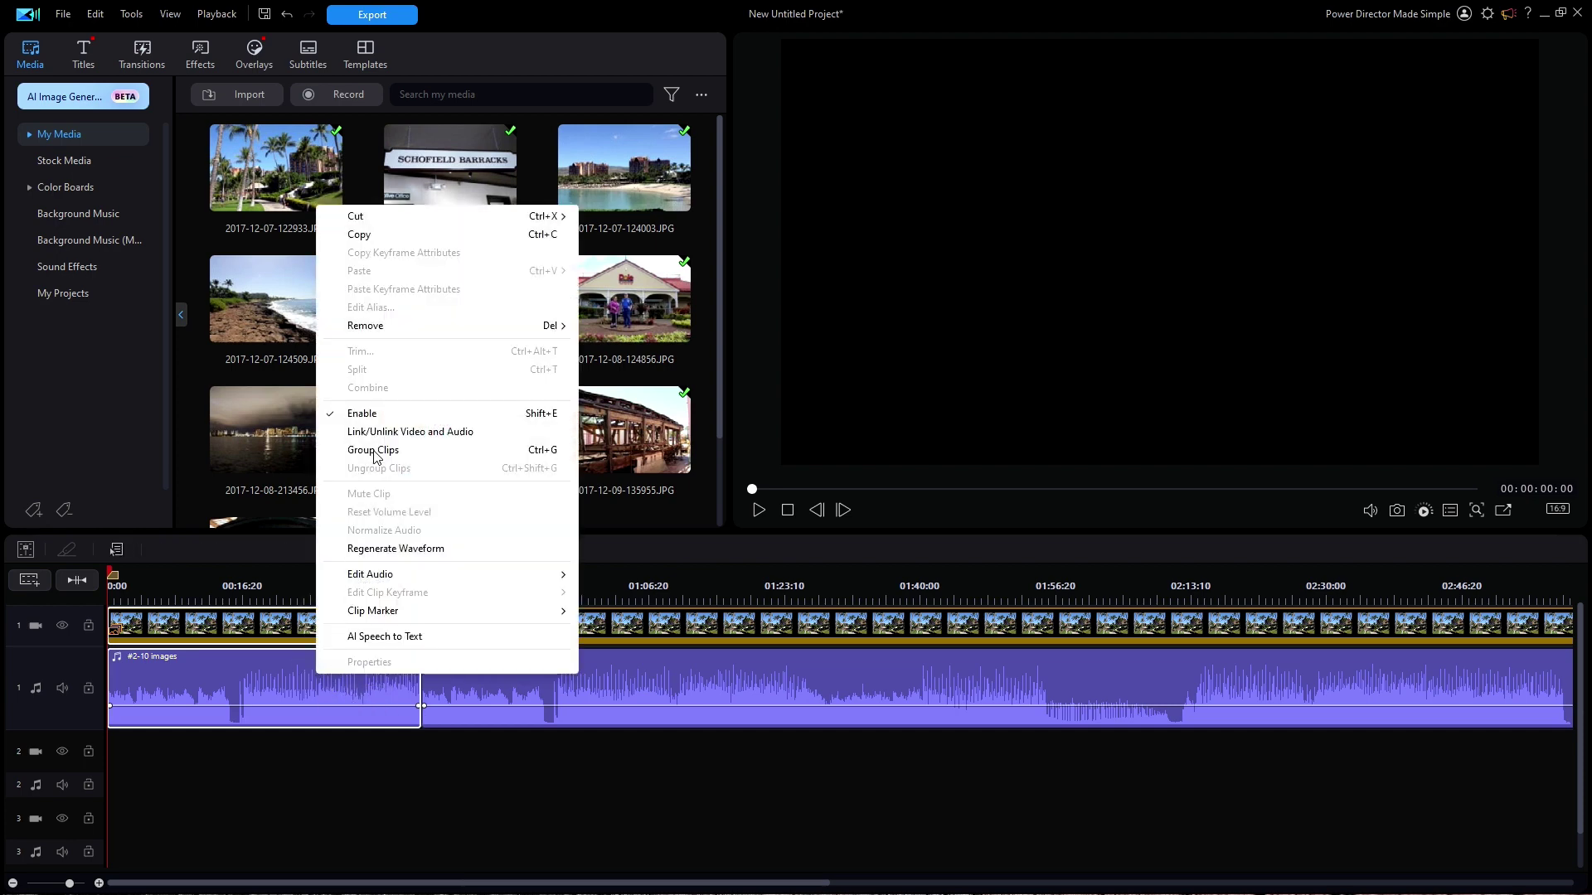
{"action": "left_click", "coordinate": [373, 451]}
{"action": "left_click_drag", "start_coordinate": [269, 637], "coordinate": [587, 759]}
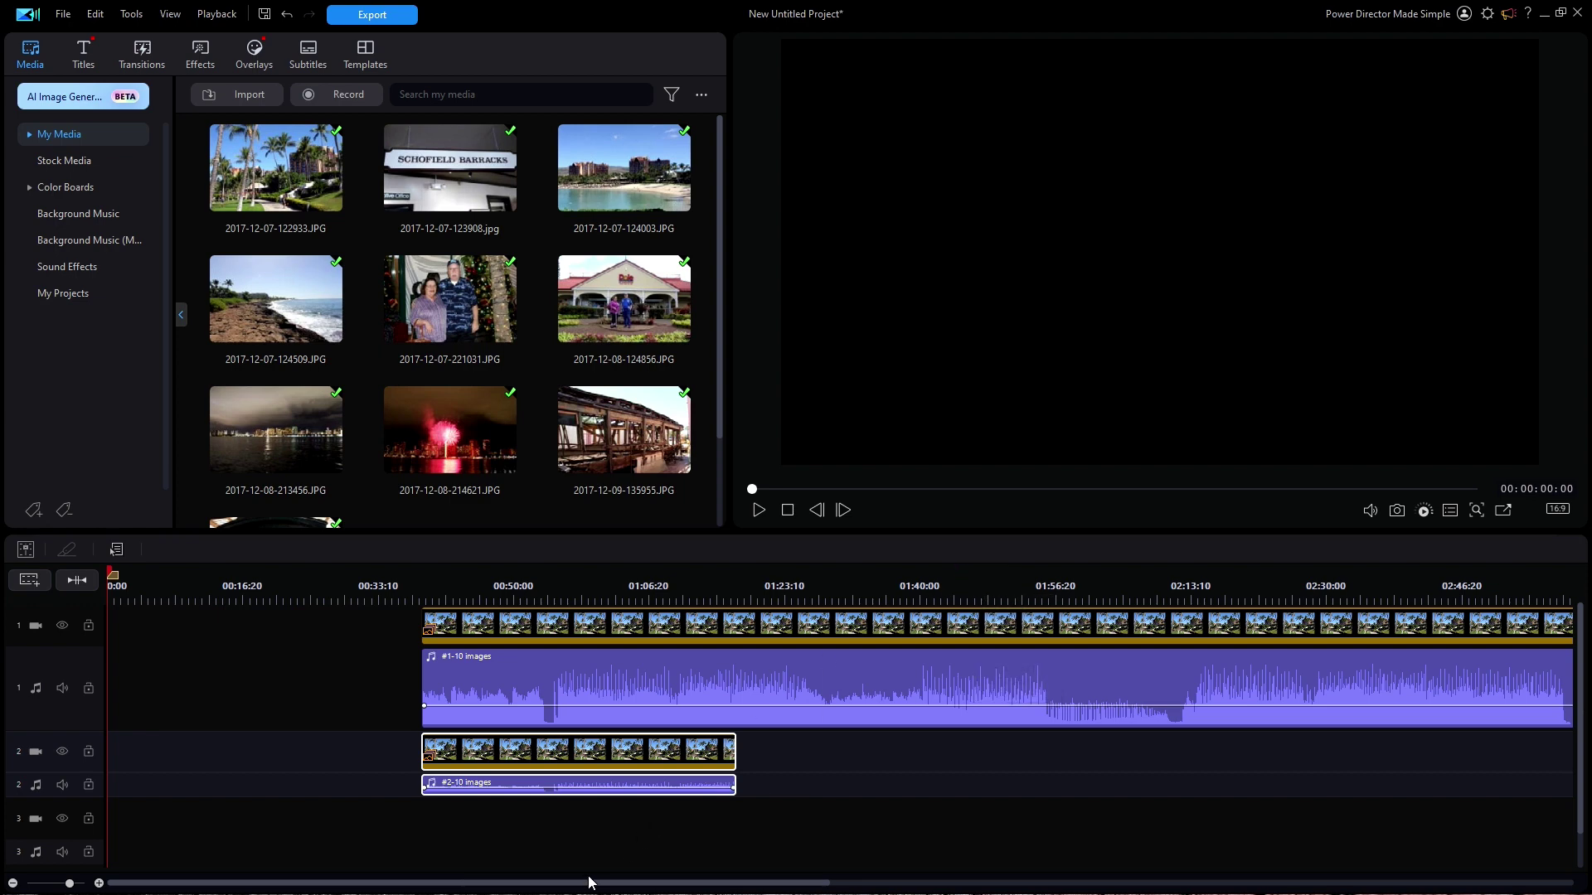
{"action": "left_click_drag", "start_coordinate": [589, 887], "coordinate": [688, 885]}
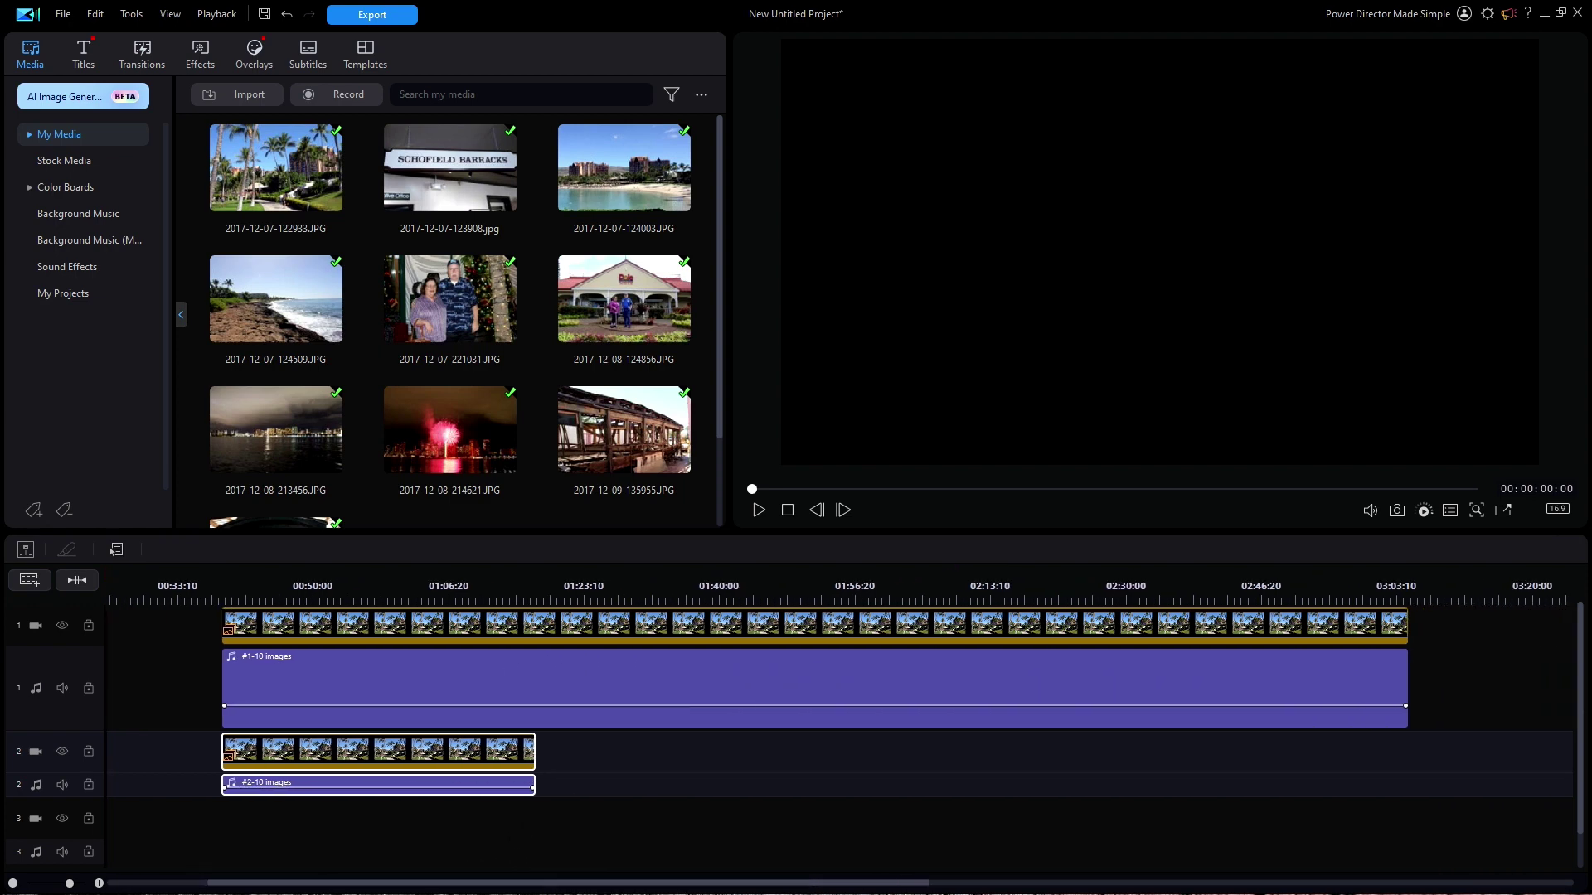
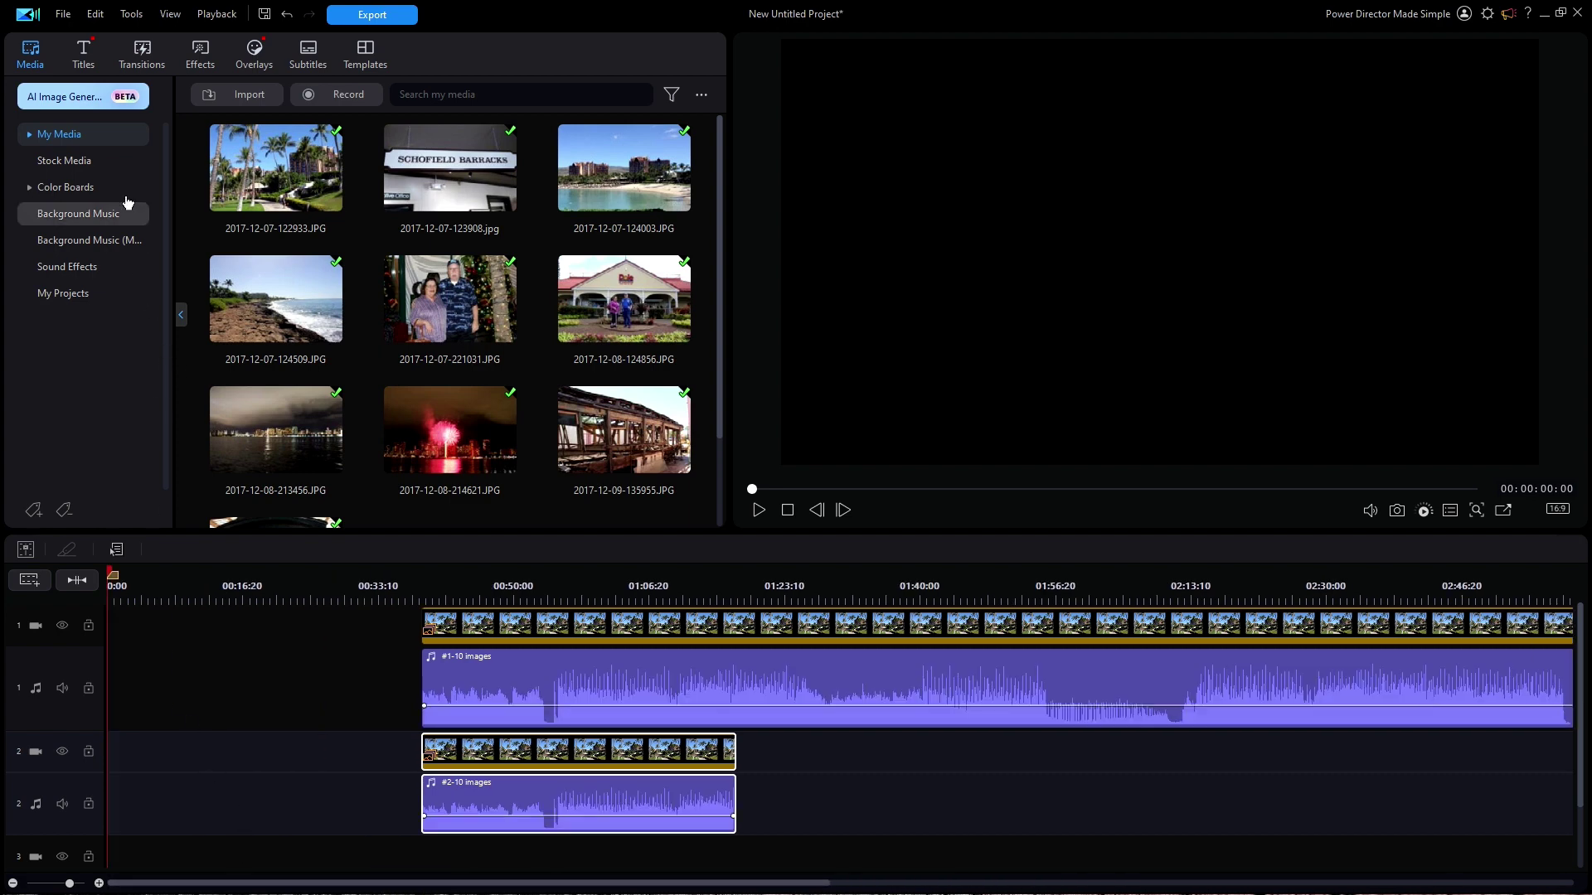
Start a third slideshow in Slideshow Creator and import all the image files from the Main folder.
{"action": "left_click", "coordinate": [132, 14]}
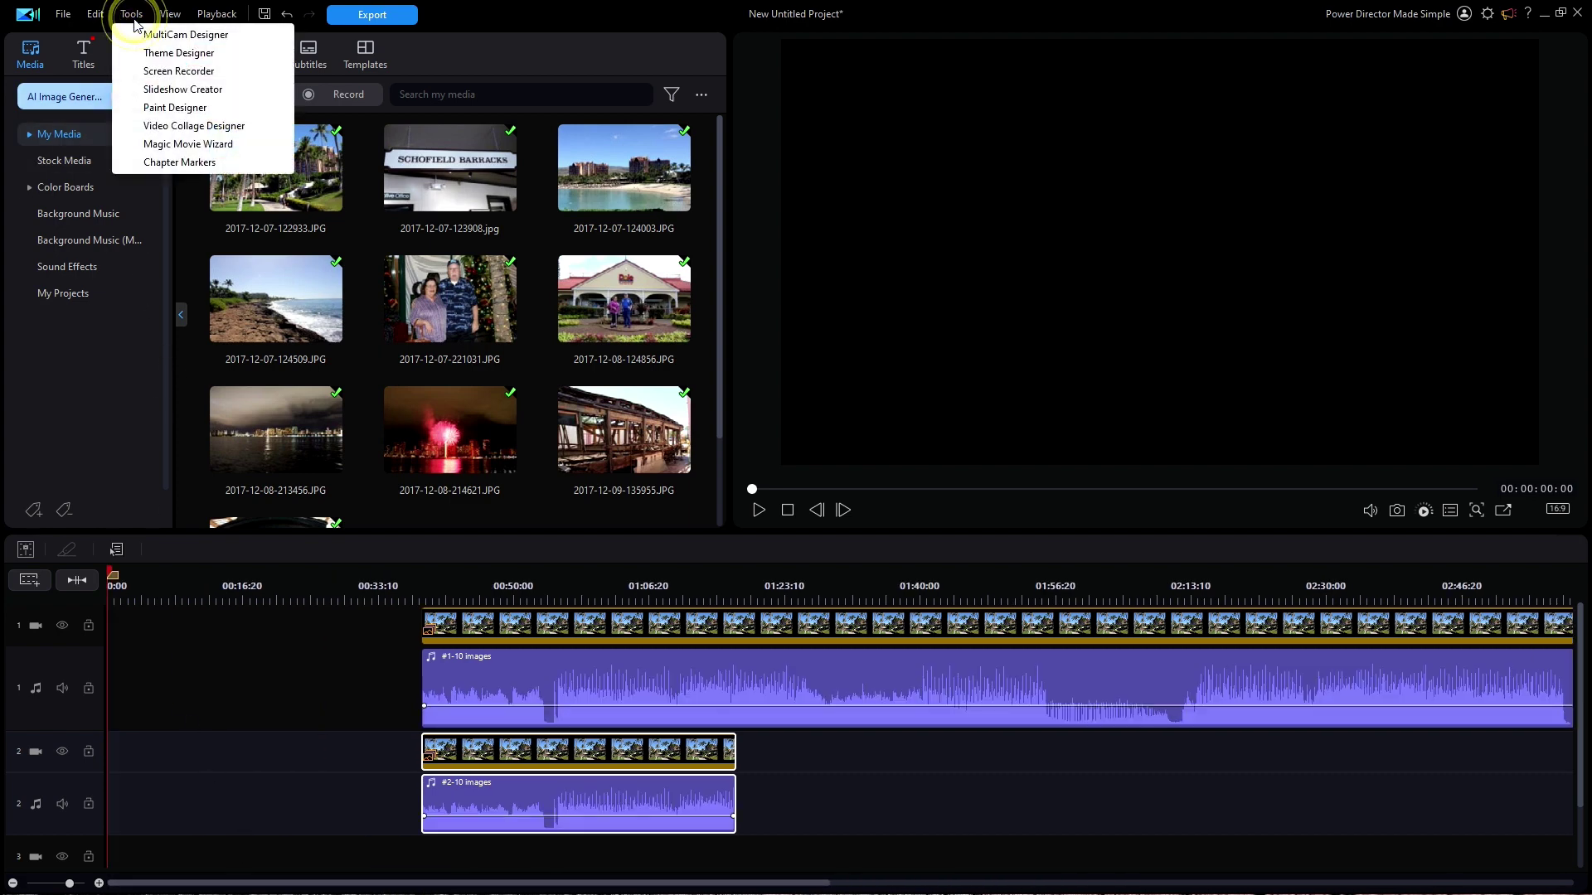
{"action": "left_click", "coordinate": [181, 90]}
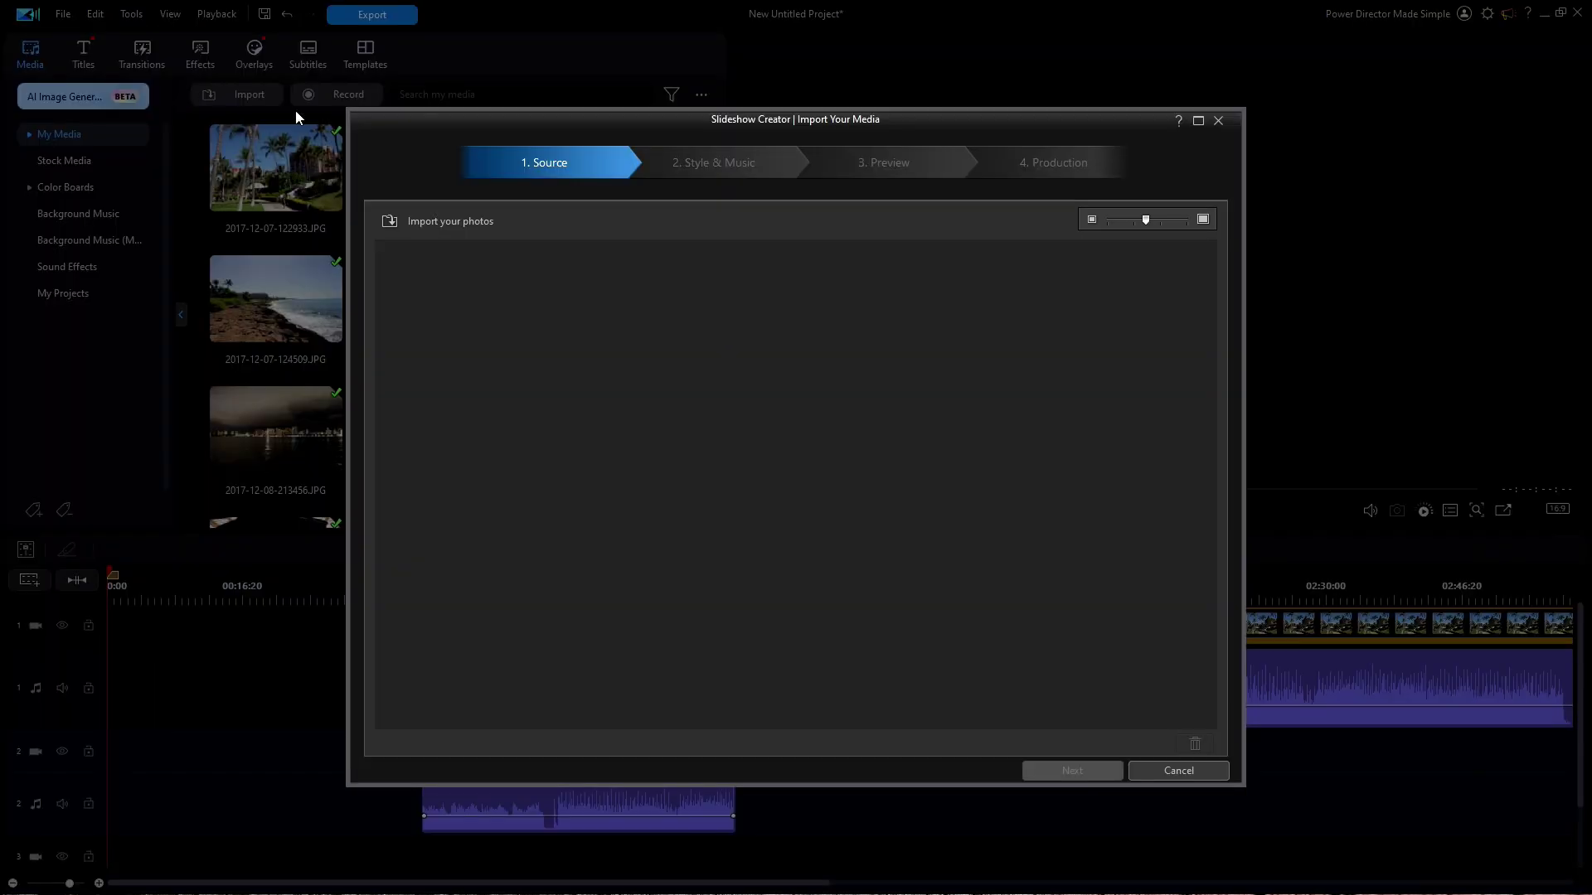
{"action": "left_click", "coordinate": [462, 220]}
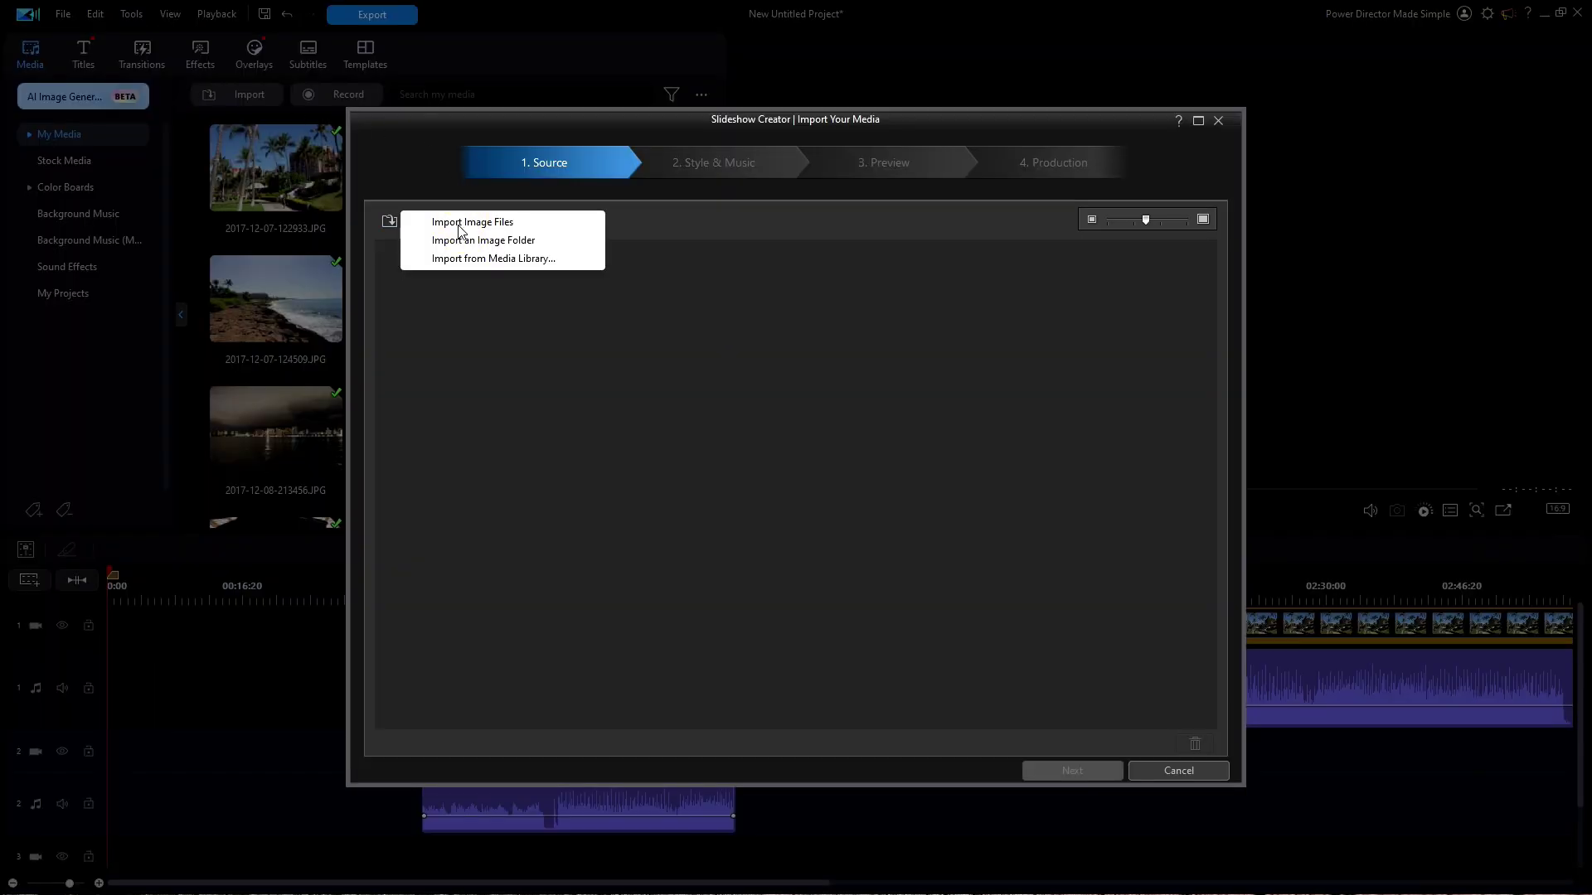
{"action": "left_click", "coordinate": [484, 222]}
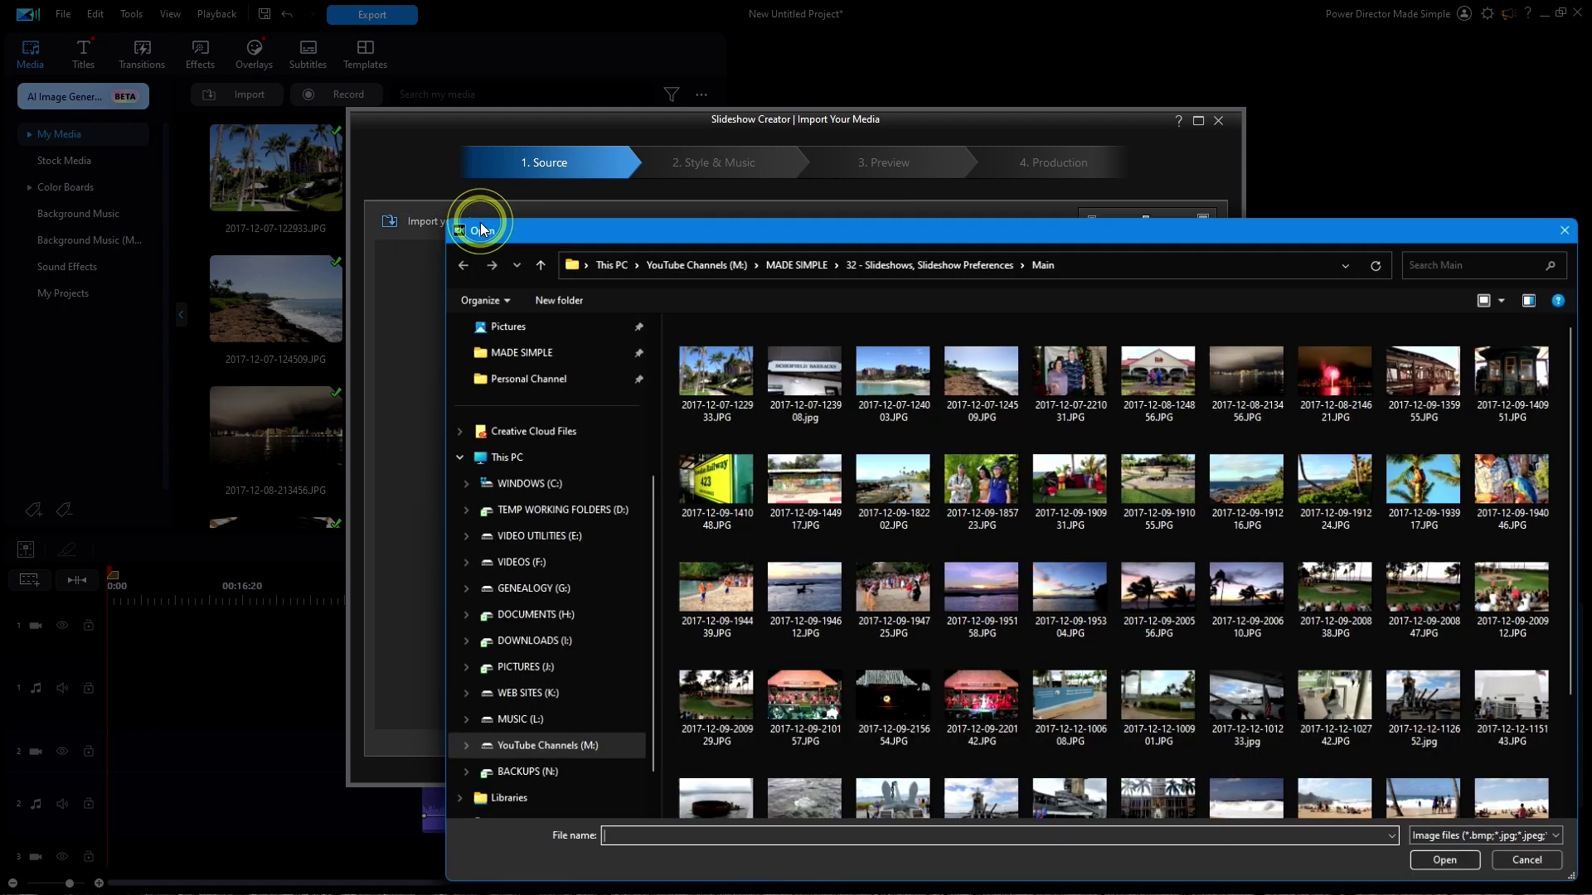
{"action": "mouse_move", "coordinate": [702, 330]}
{"action": "left_click", "coordinate": [693, 382]}
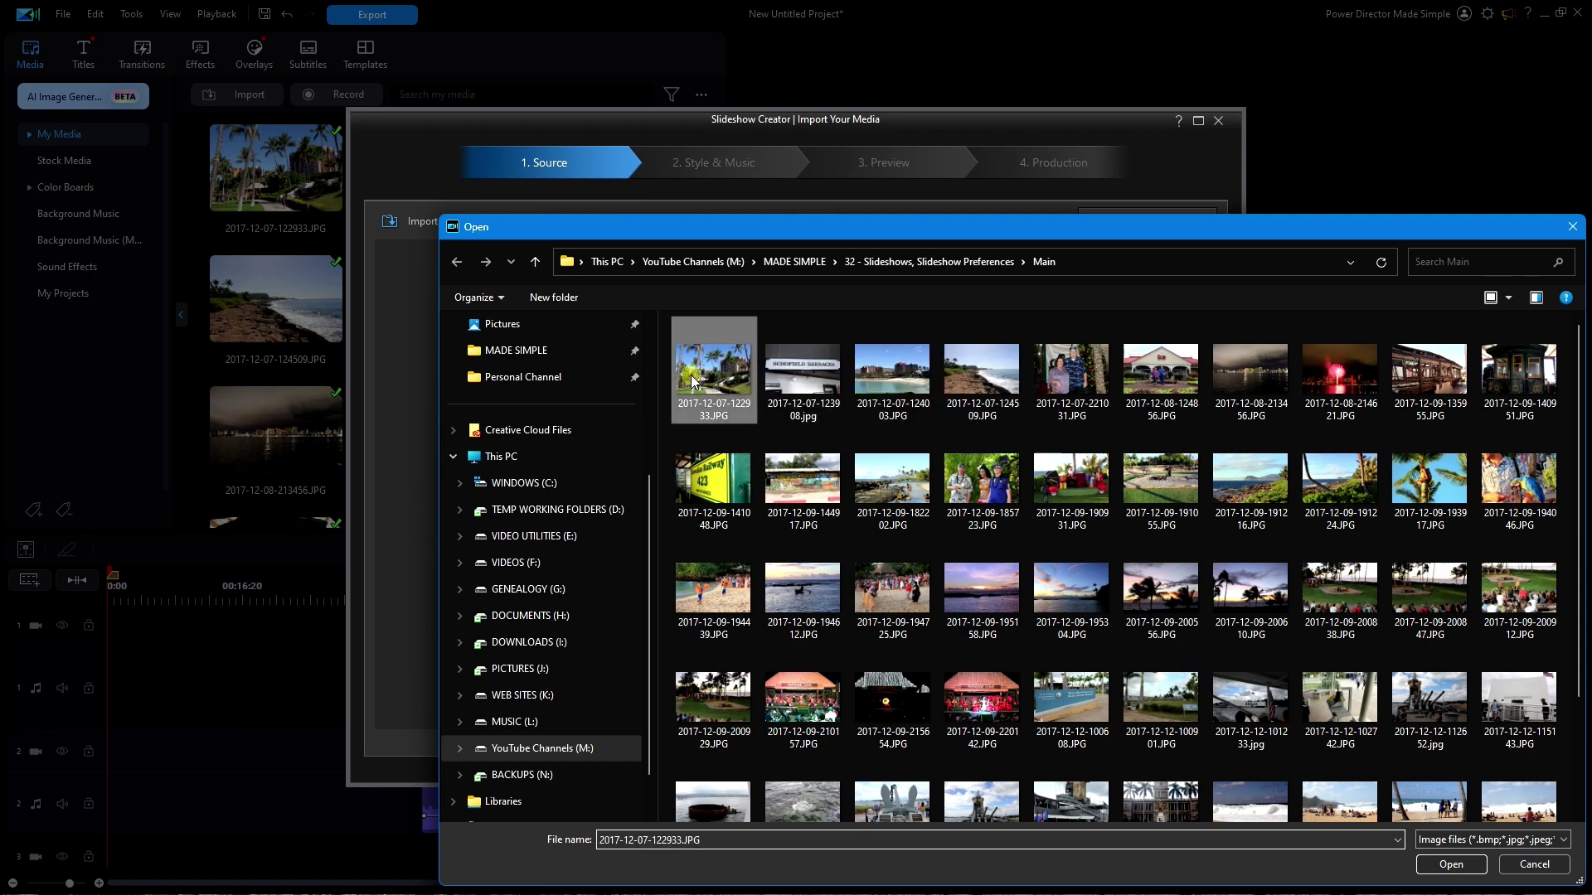
{"action": "key", "text": "ctrl+a"}
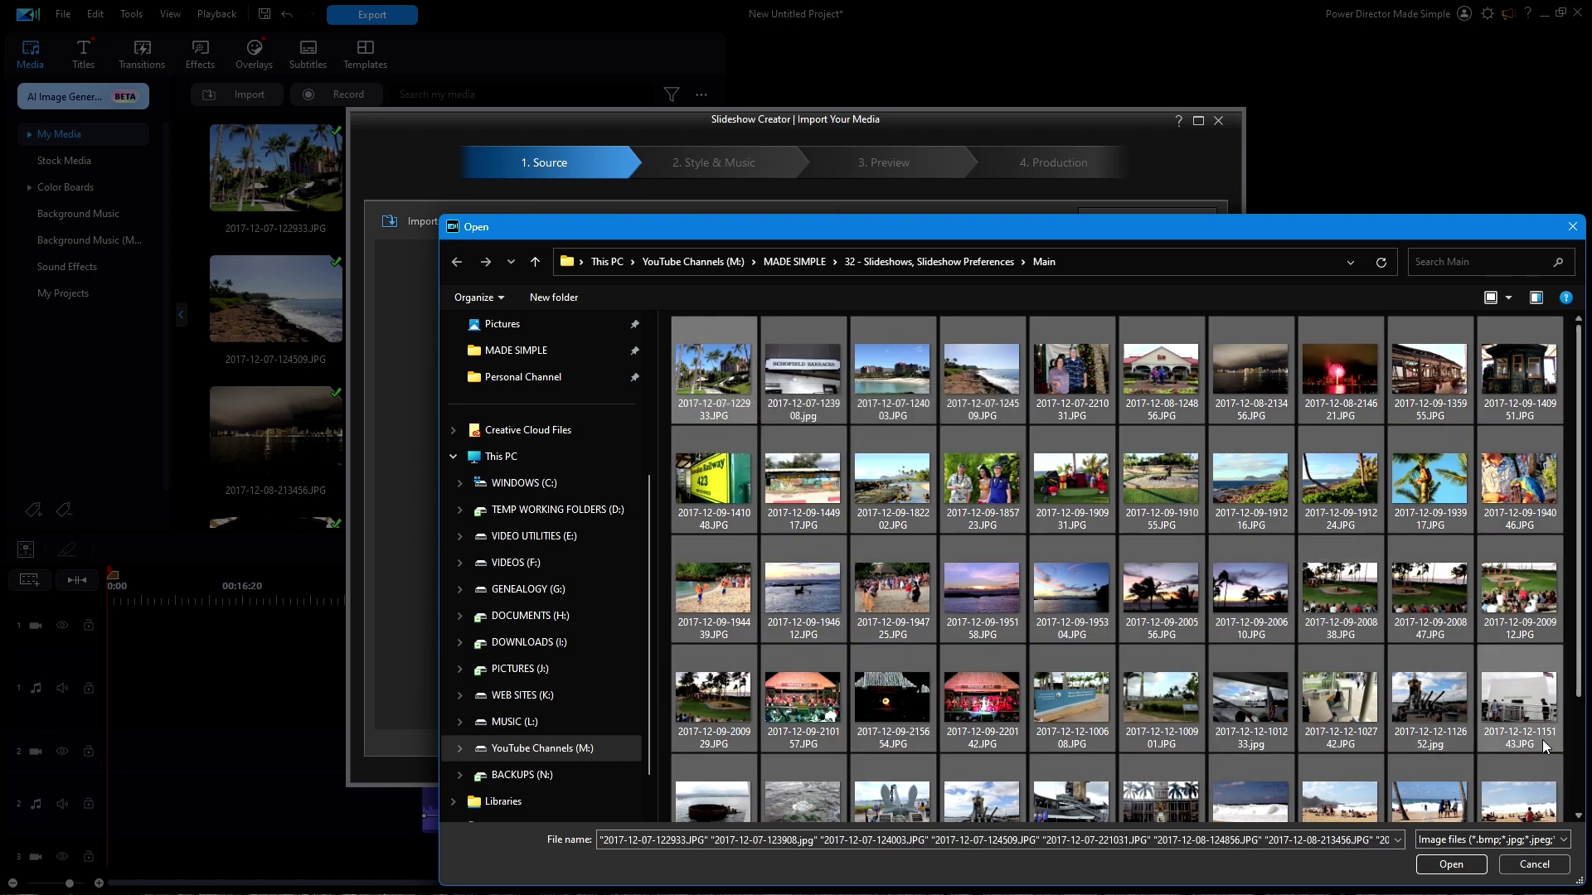
{"action": "left_click", "coordinate": [1450, 865]}
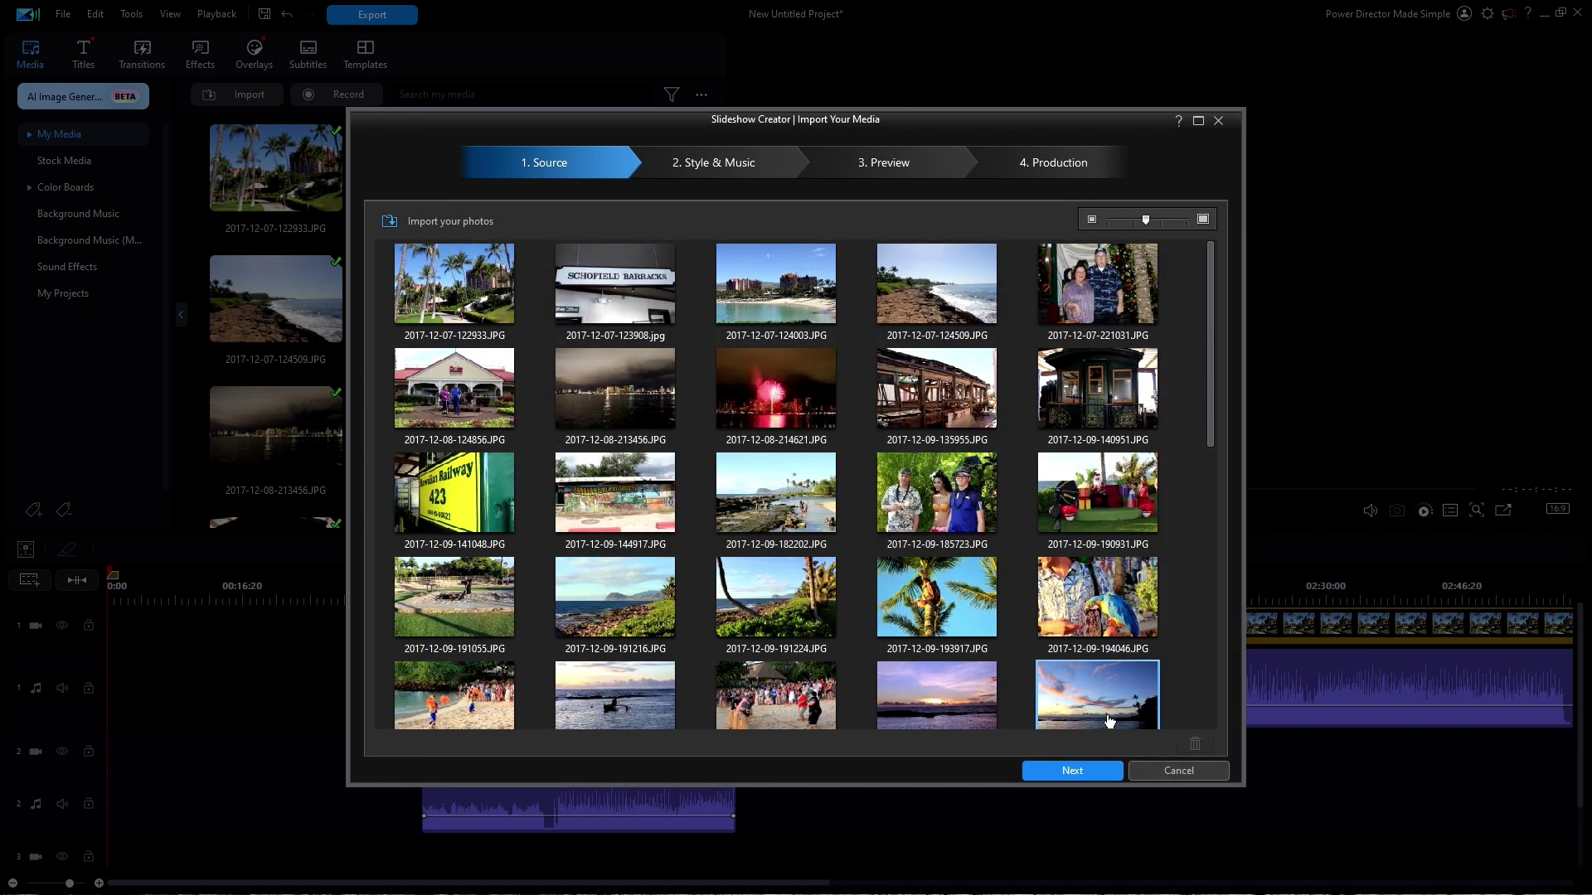
Apply the Normal style to the third slideshow and add "Desert" from the Meta library as its background music.
{"action": "left_click", "coordinate": [1068, 770]}
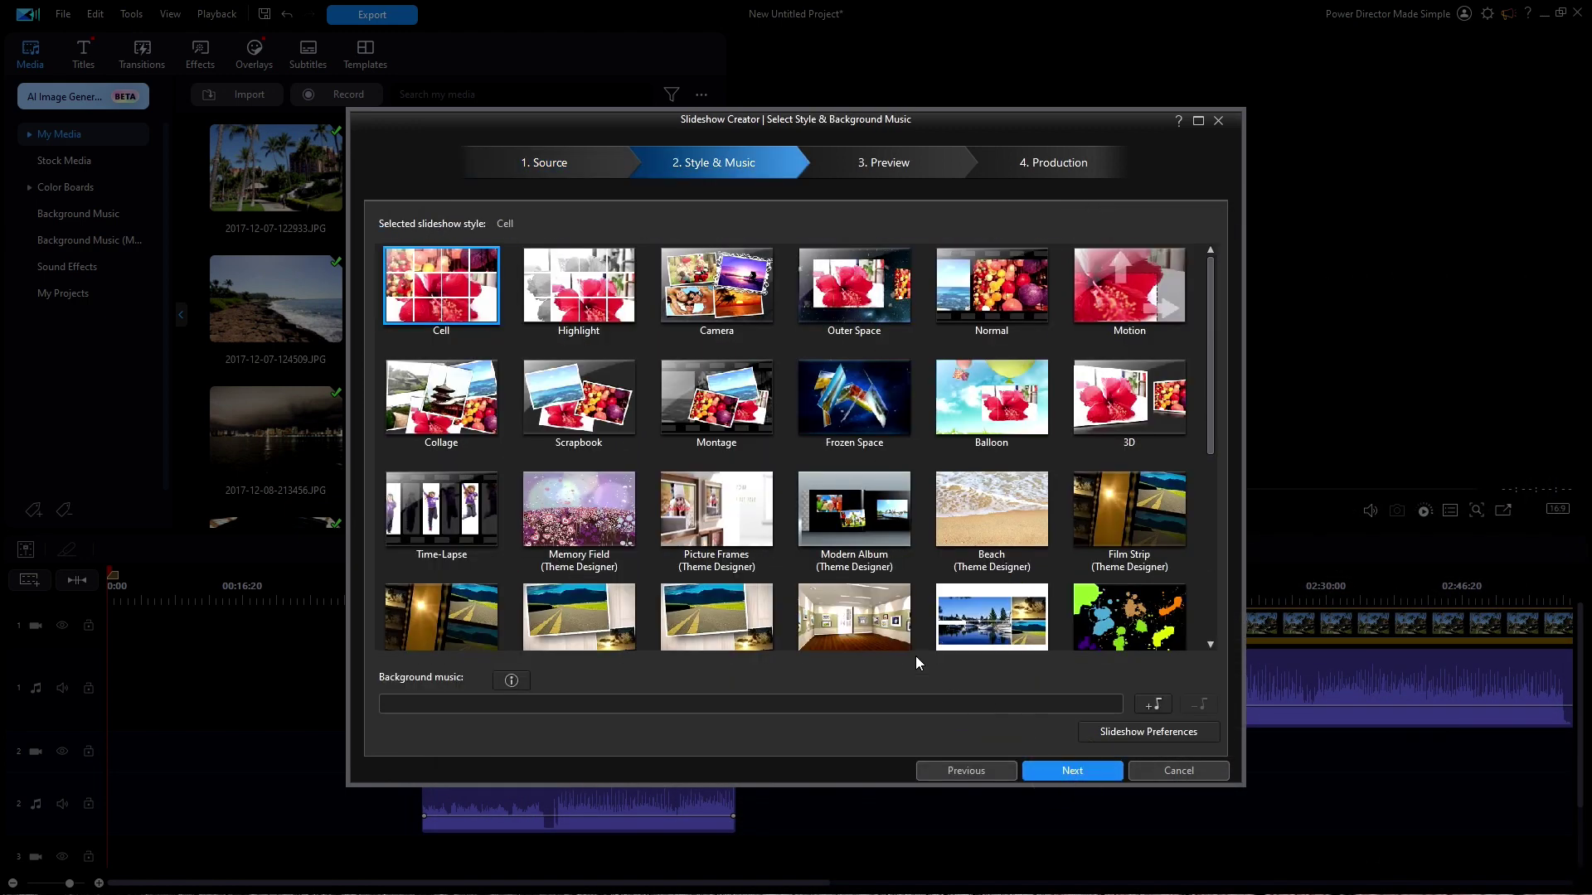
{"action": "left_click", "coordinate": [1008, 294]}
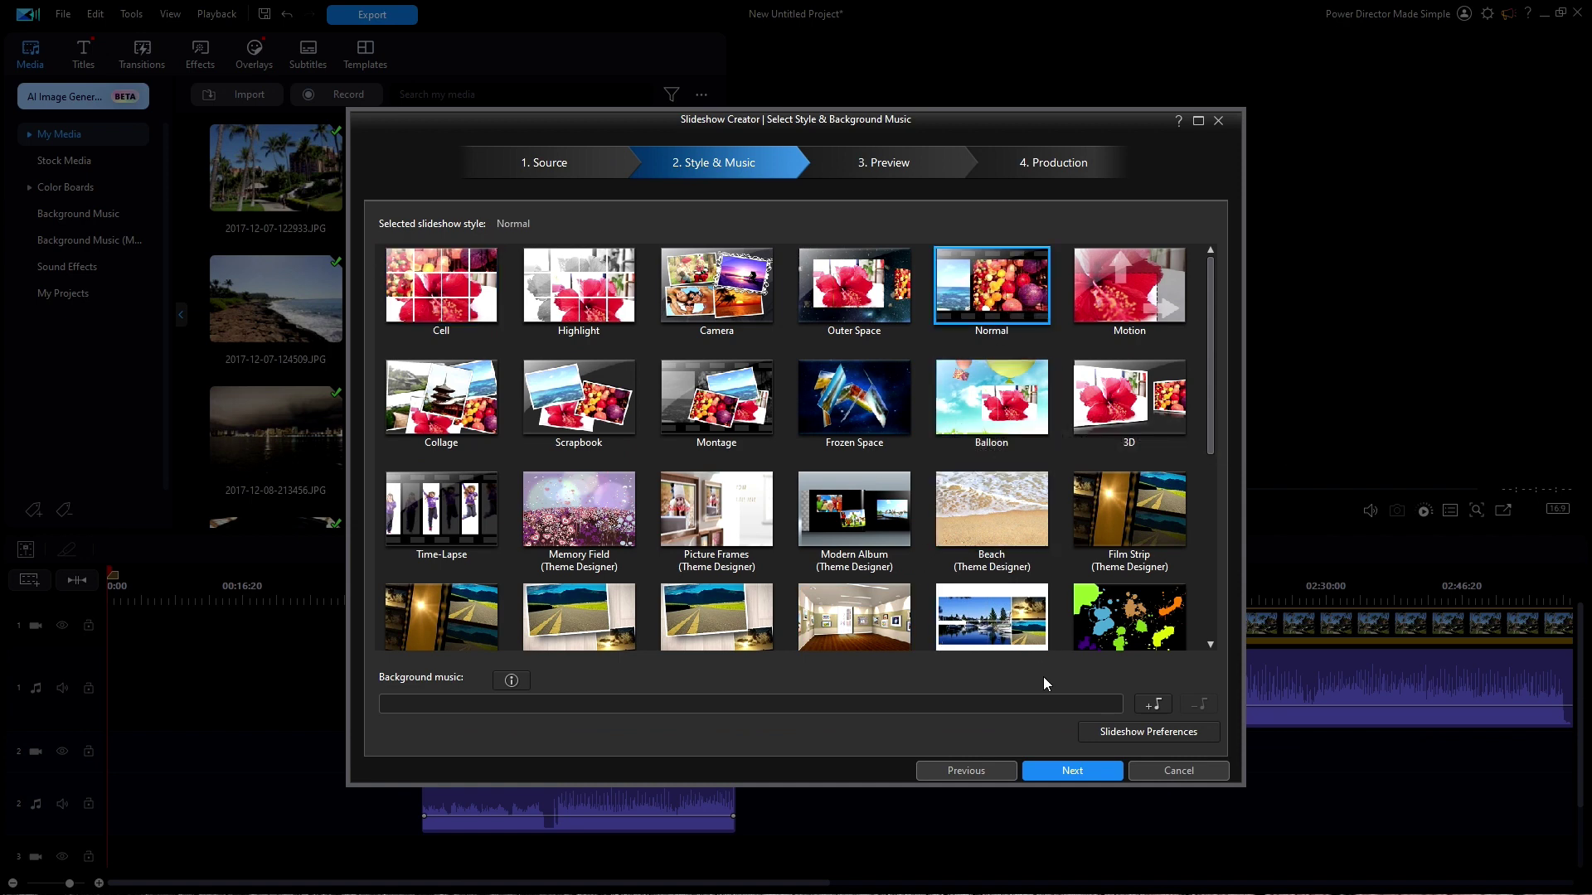
{"action": "left_click", "coordinate": [1153, 705]}
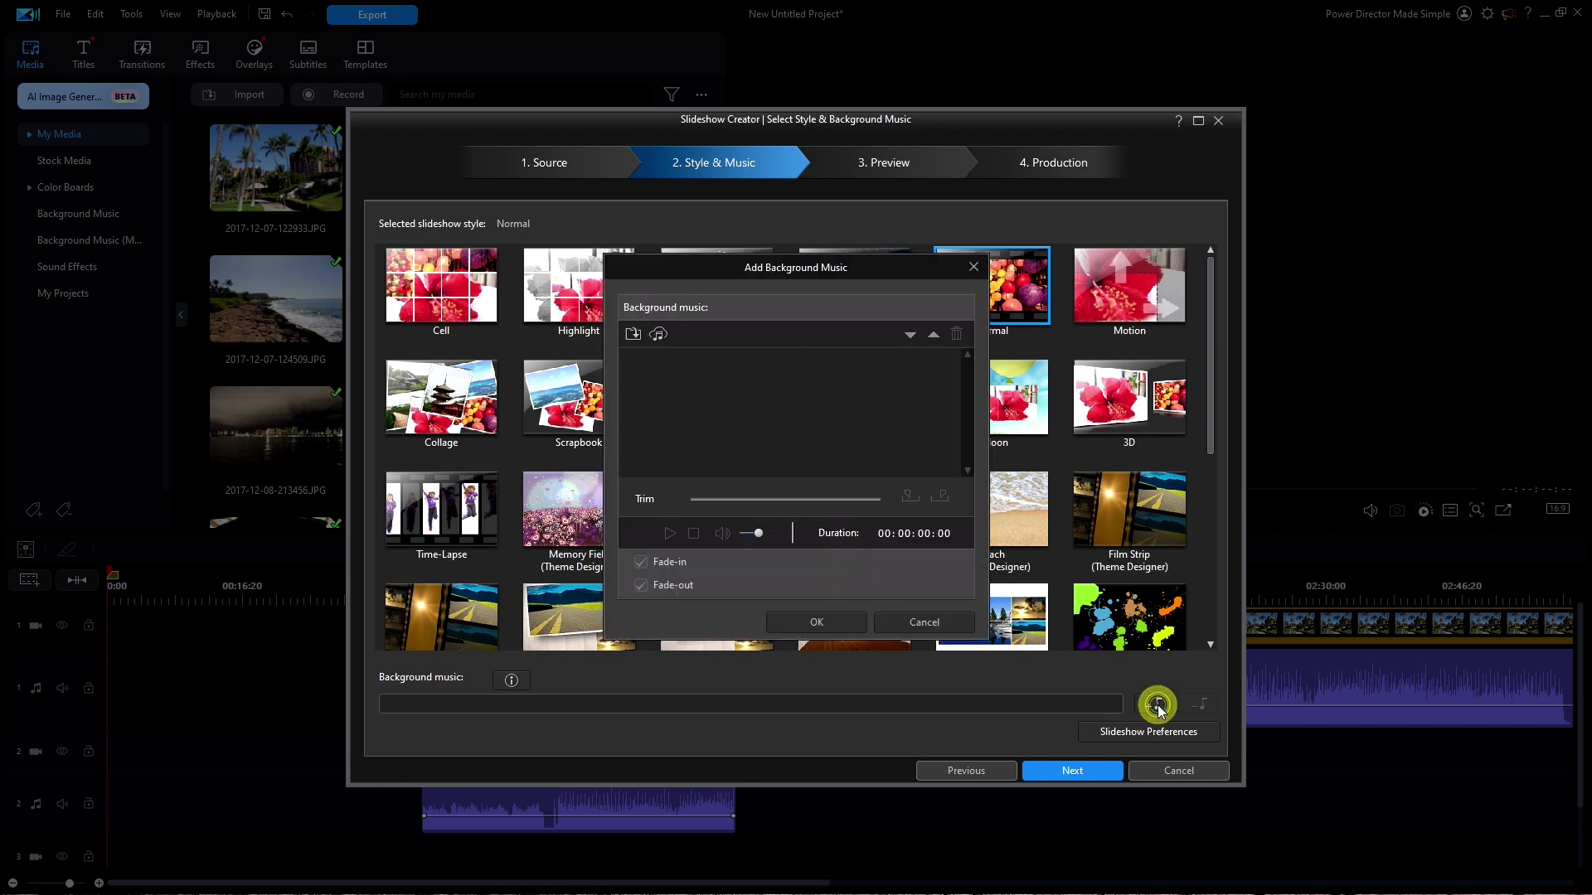
{"action": "left_click", "coordinate": [659, 335]}
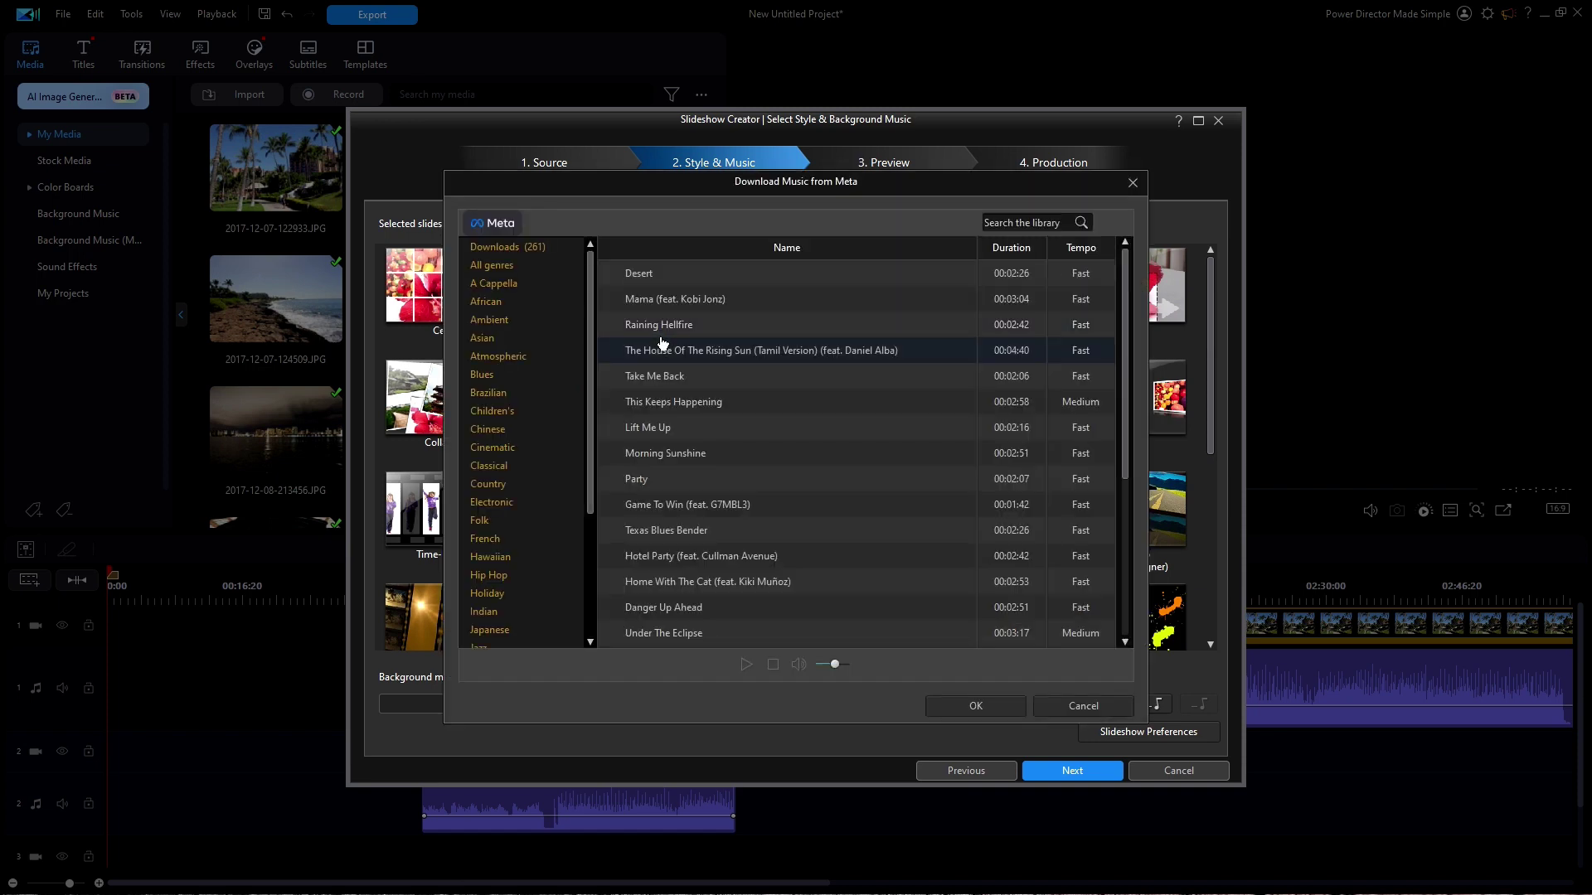
{"action": "left_click", "coordinate": [676, 276]}
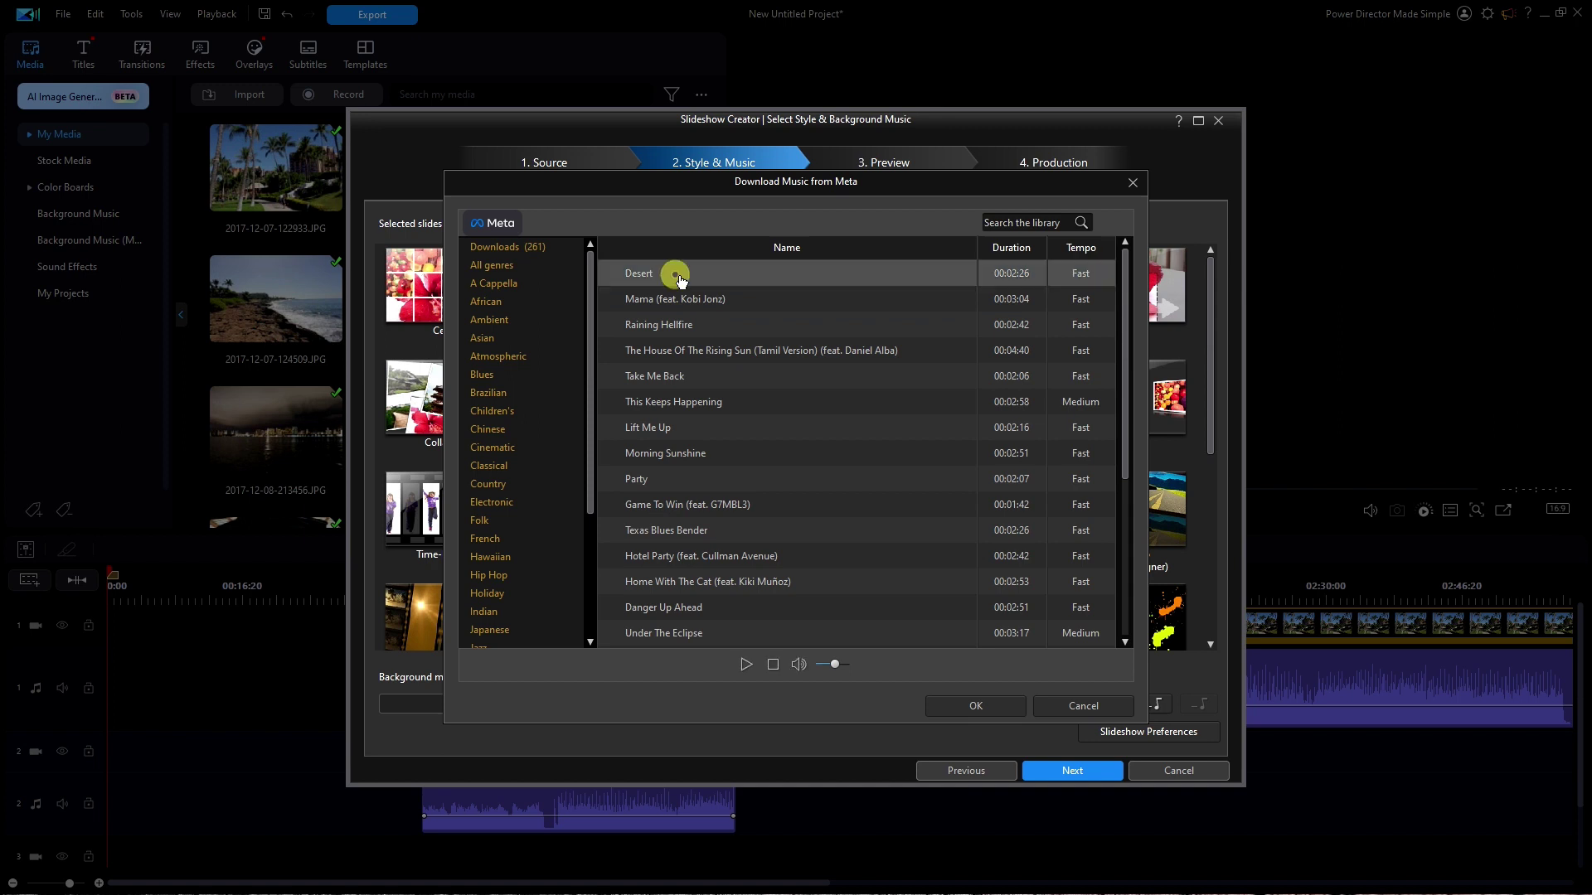
{"action": "left_click", "coordinate": [1013, 707]}
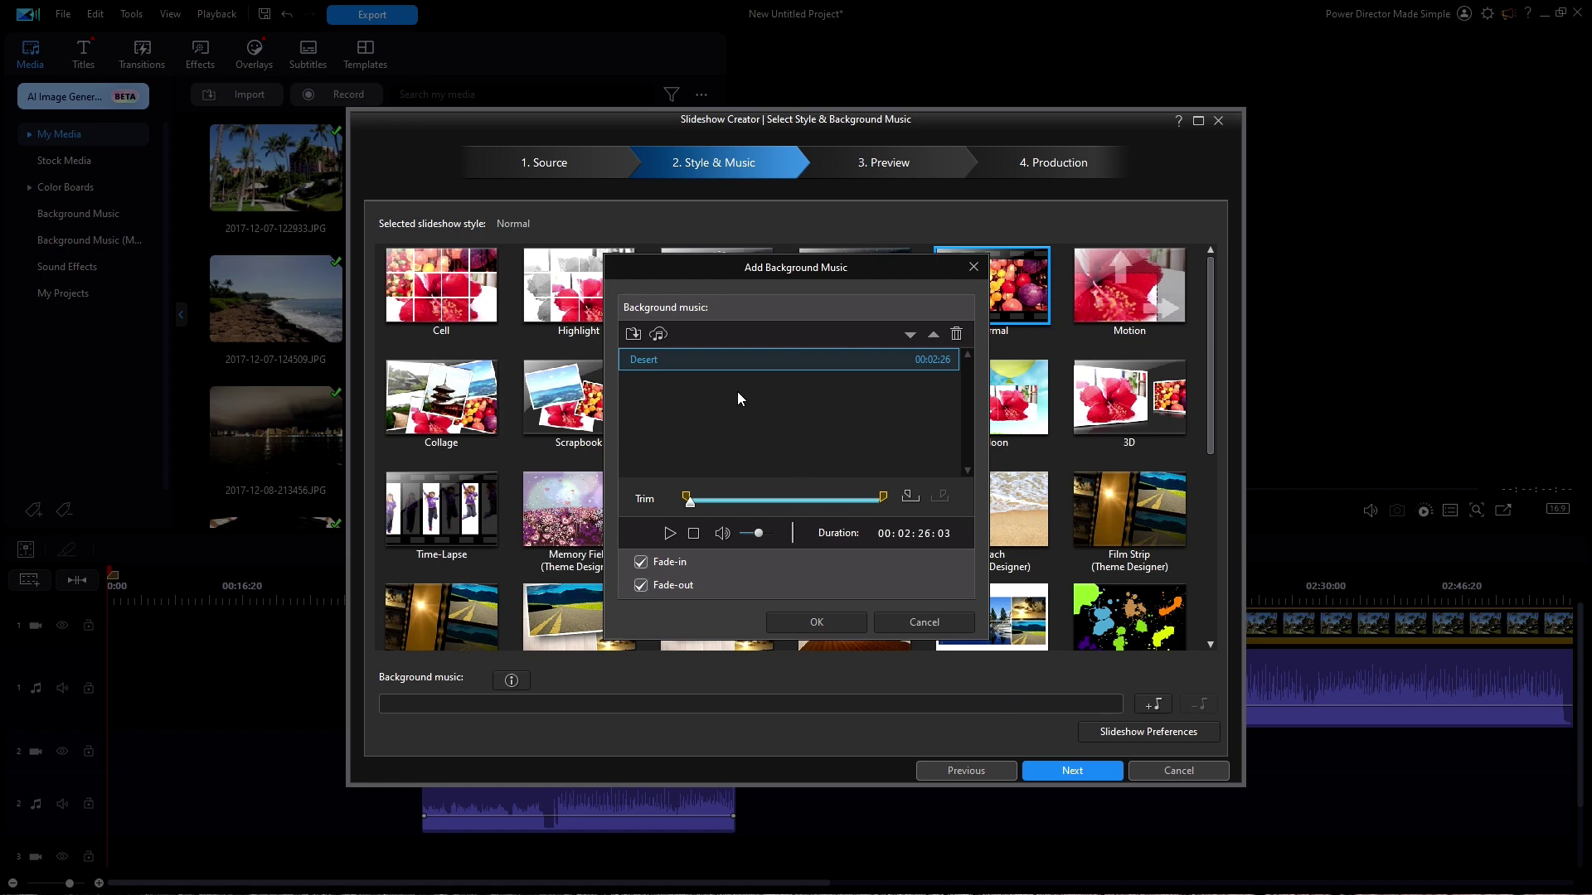
{"action": "left_click", "coordinate": [838, 620]}
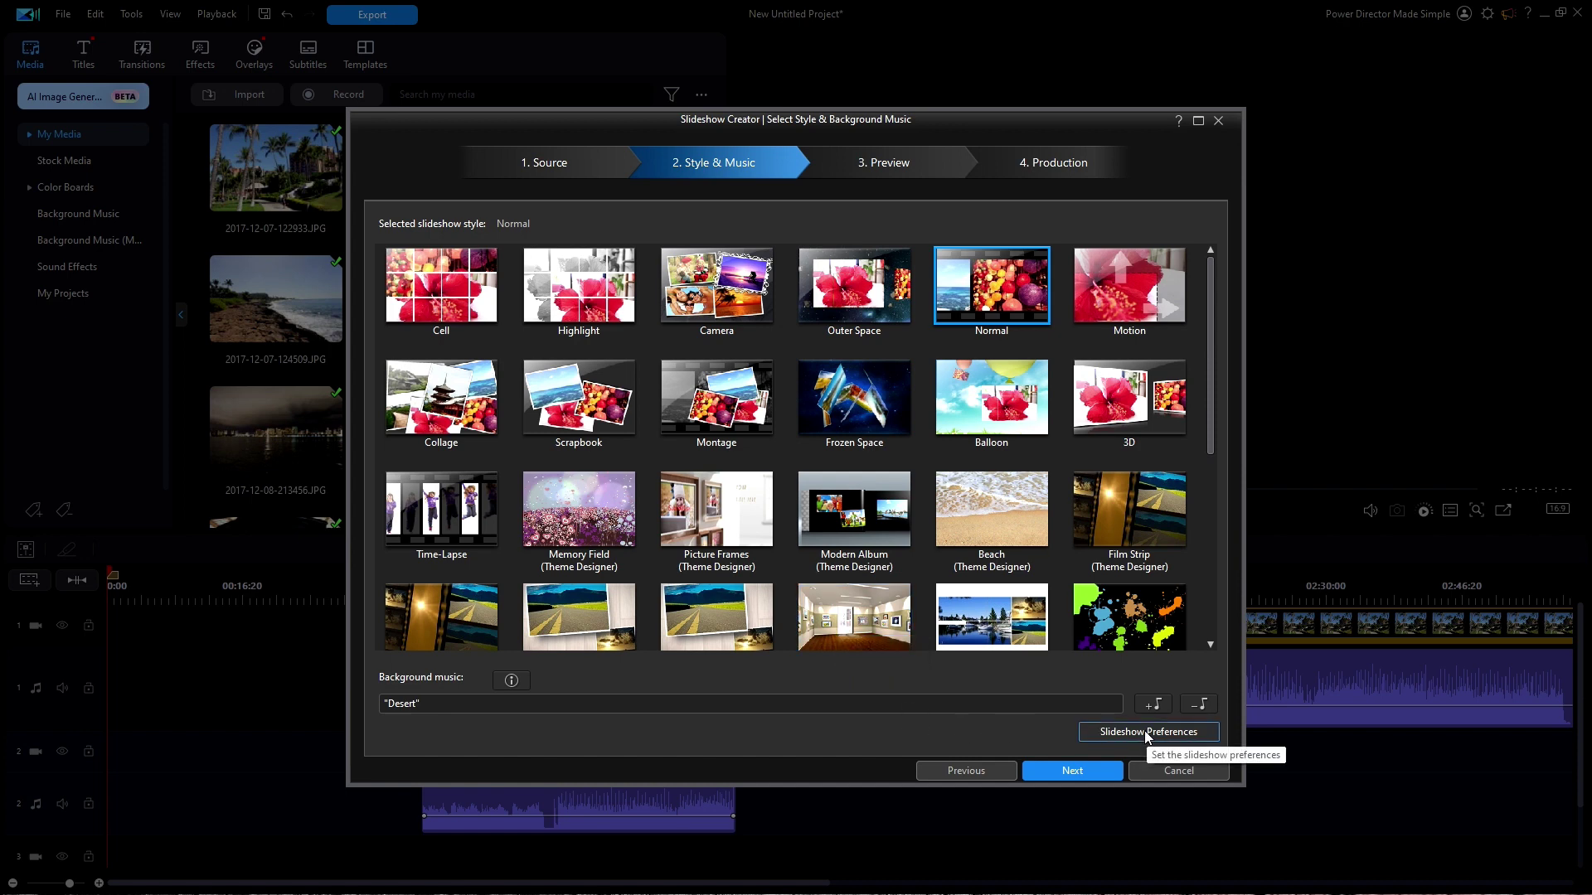
Set the third slideshow's duration preference to Fit photos to music and generate its preview.
{"action": "left_click", "coordinate": [1146, 735]}
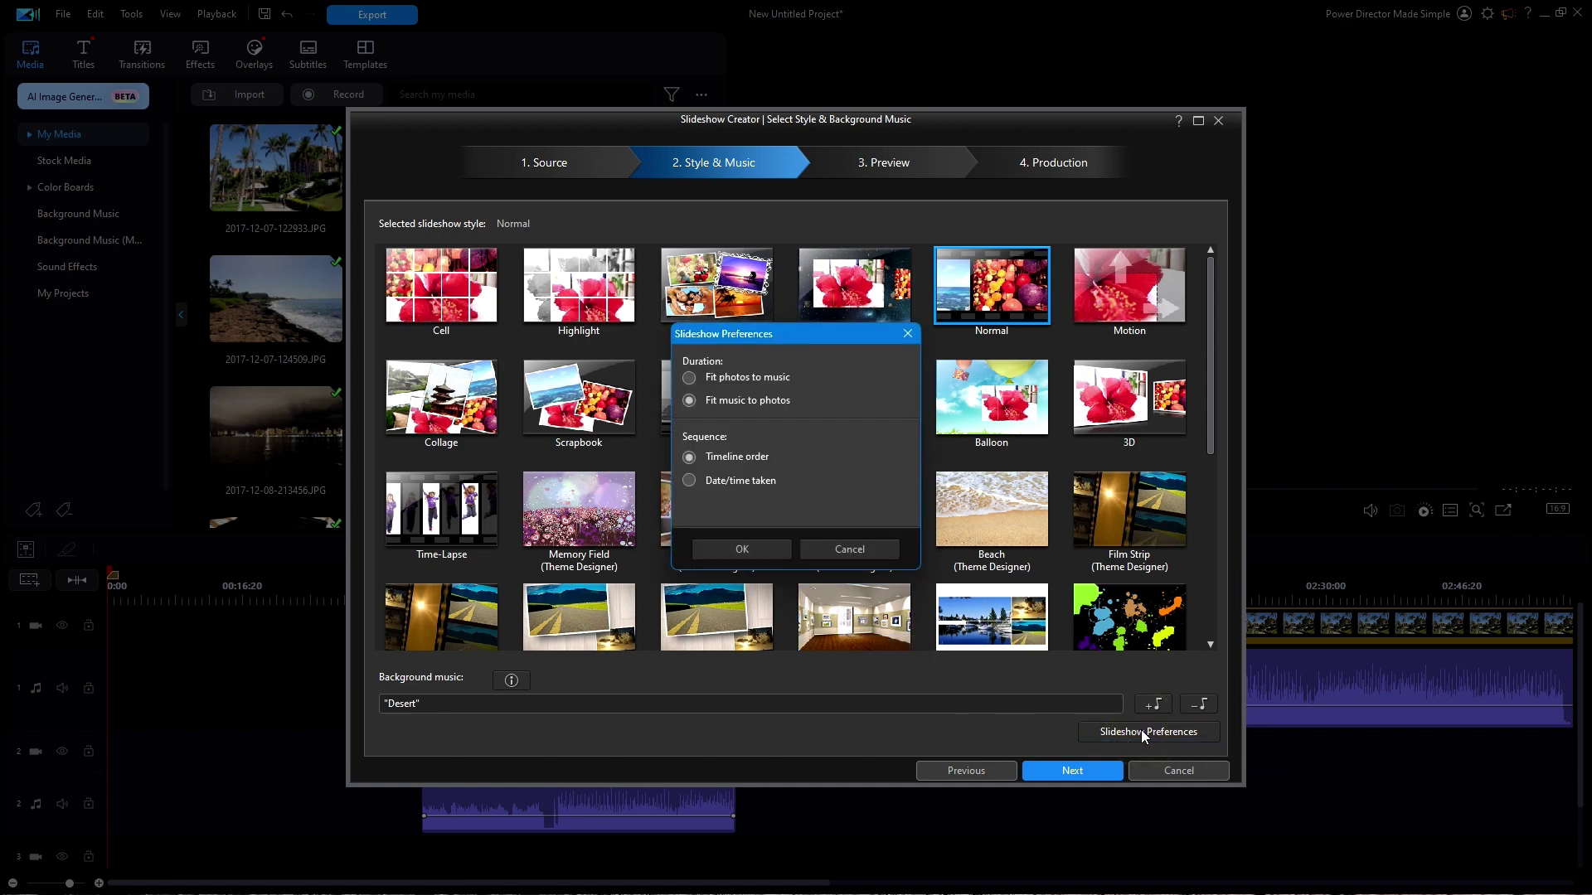
{"action": "left_click", "coordinate": [689, 378]}
{"action": "left_click", "coordinate": [740, 551]}
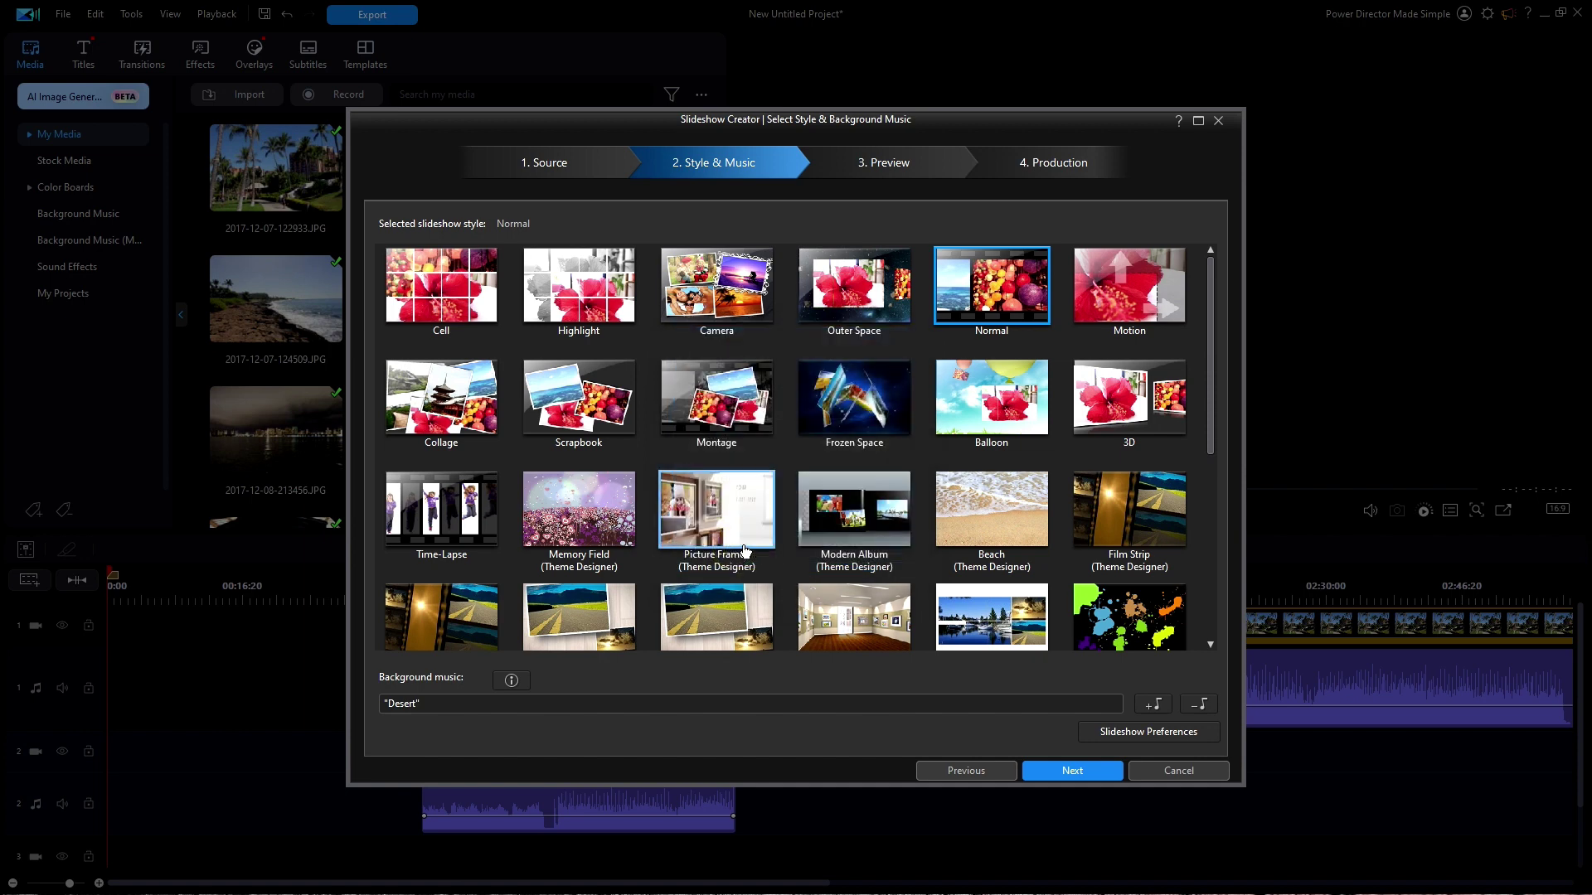
{"action": "left_click", "coordinate": [1071, 771]}
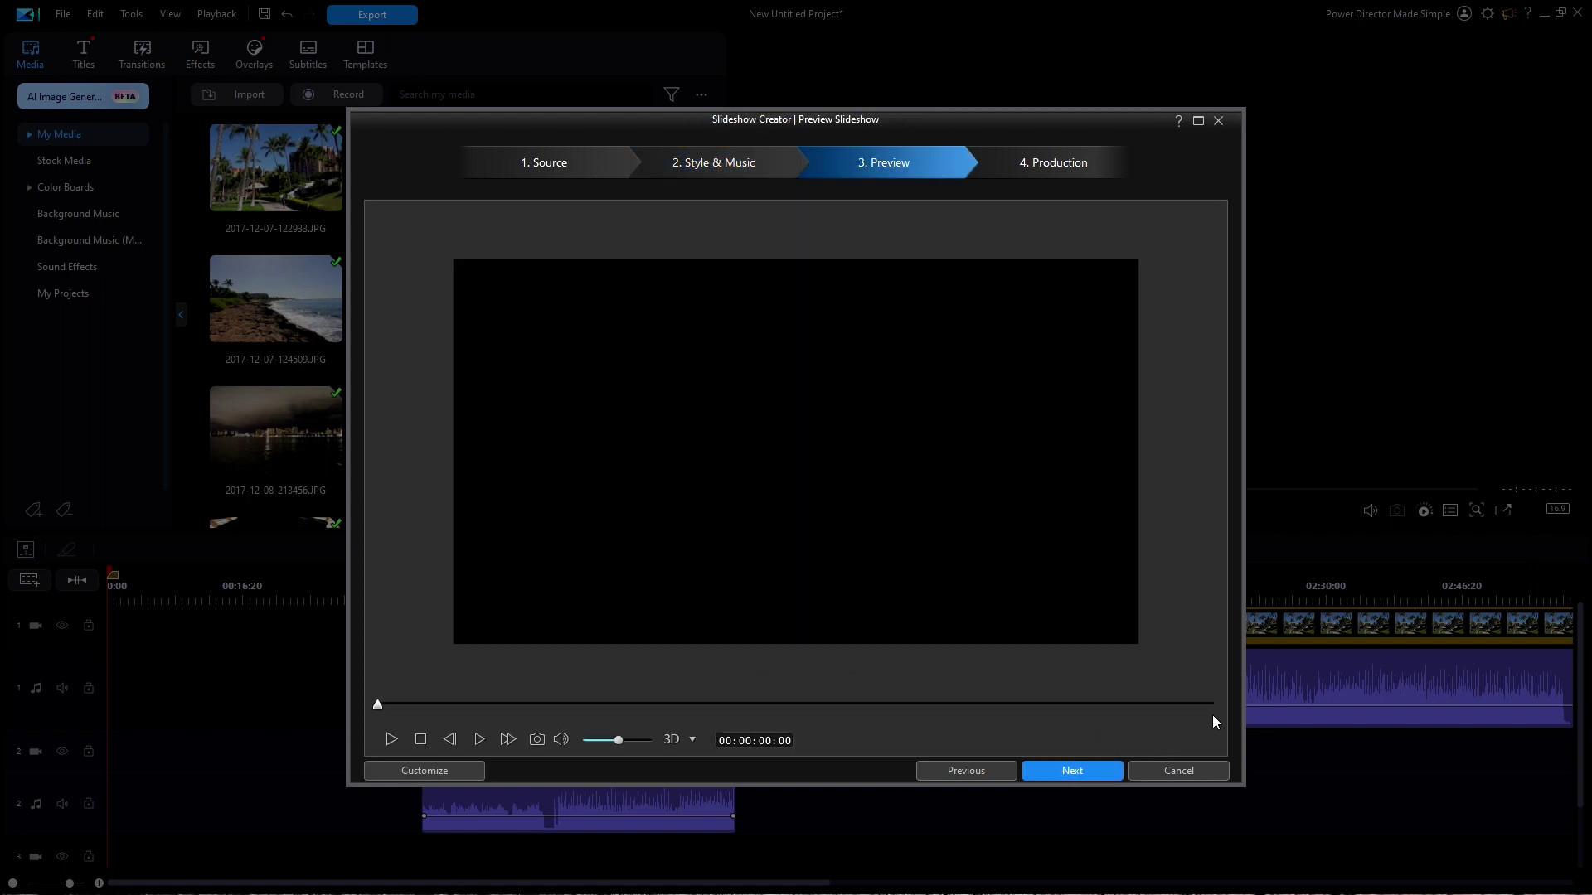
Jump to the end of the third slideshow's preview and place the slideshow on the timeline for advanced editing.
{"action": "left_click", "coordinate": [1211, 703]}
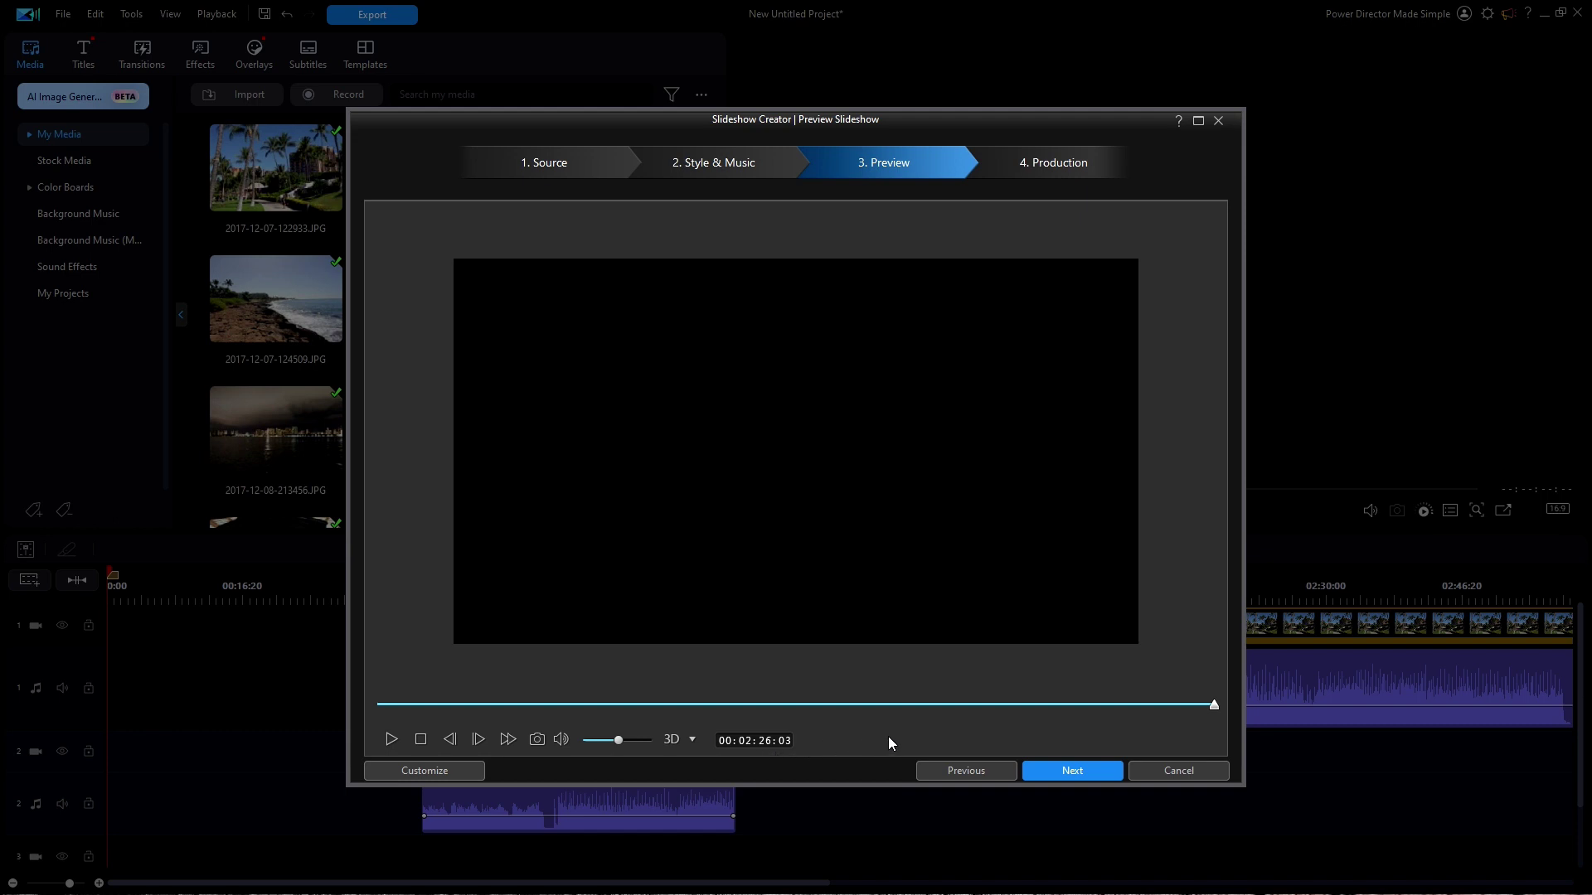
{"action": "left_click", "coordinate": [1078, 773]}
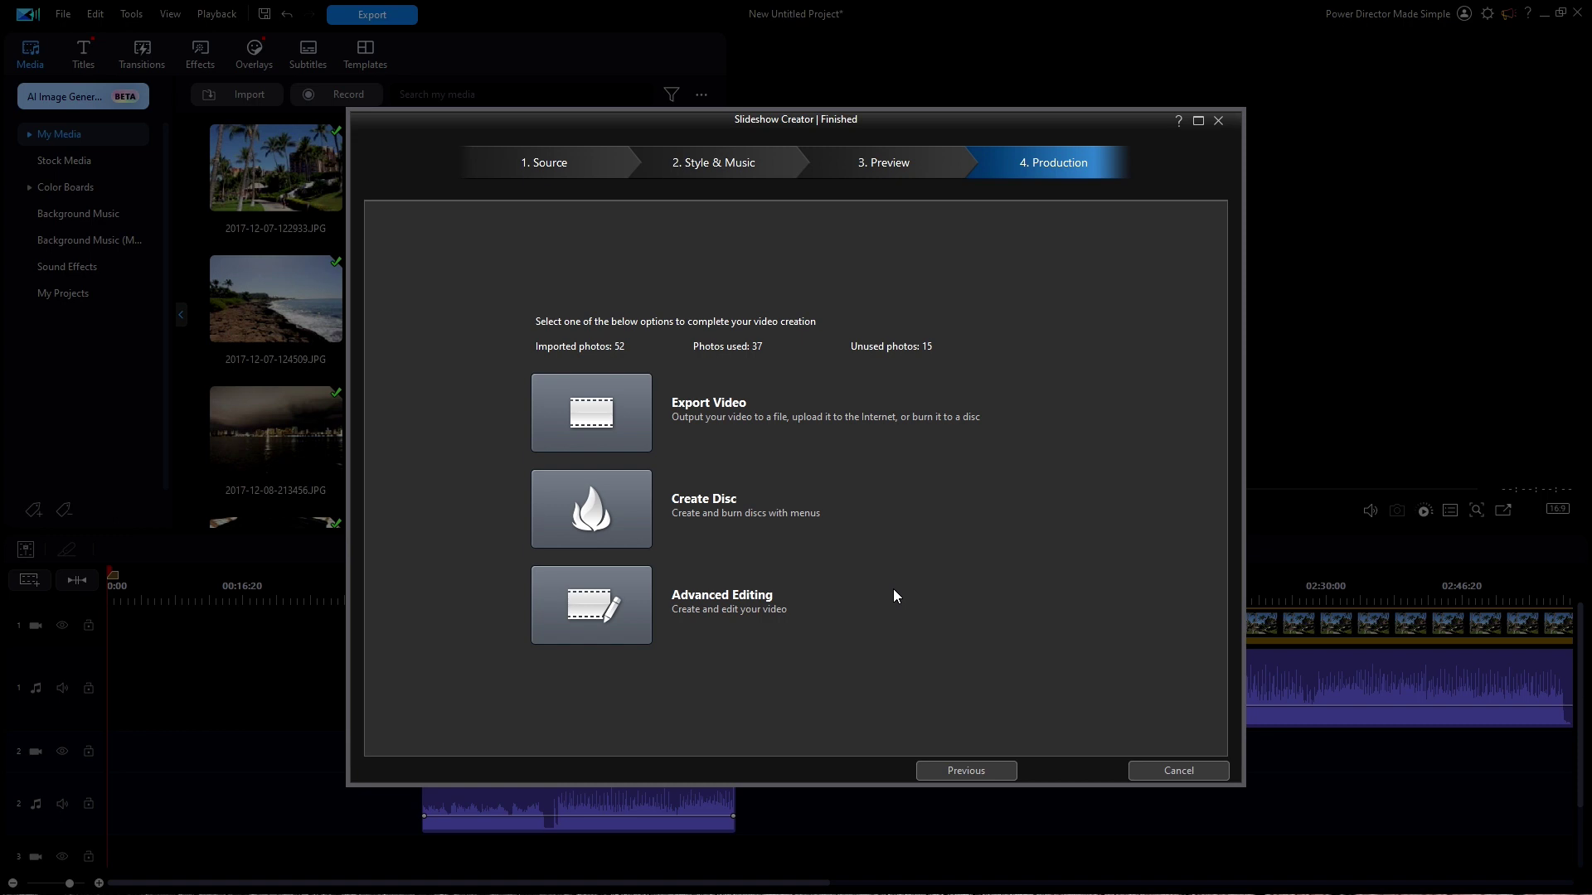
{"action": "left_click", "coordinate": [608, 605]}
{"action": "left_click", "coordinate": [918, 490]}
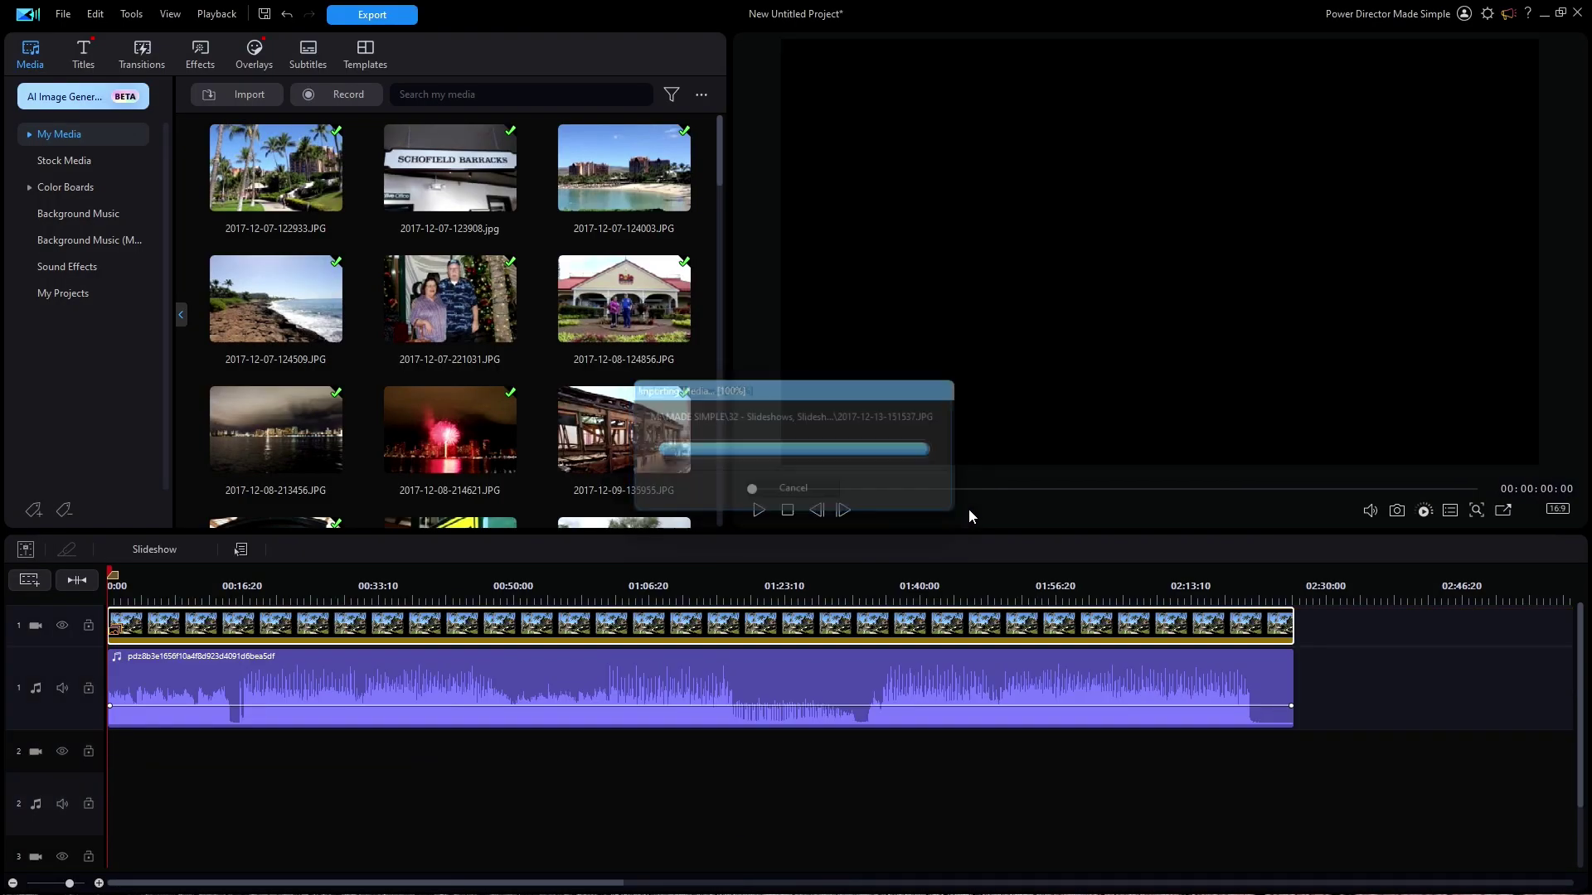
Set the alias of the third slideshow's music clip to "#3-37/52 images".
{"action": "left_click", "coordinate": [307, 681]}
{"action": "right_click", "coordinate": [306, 680]}
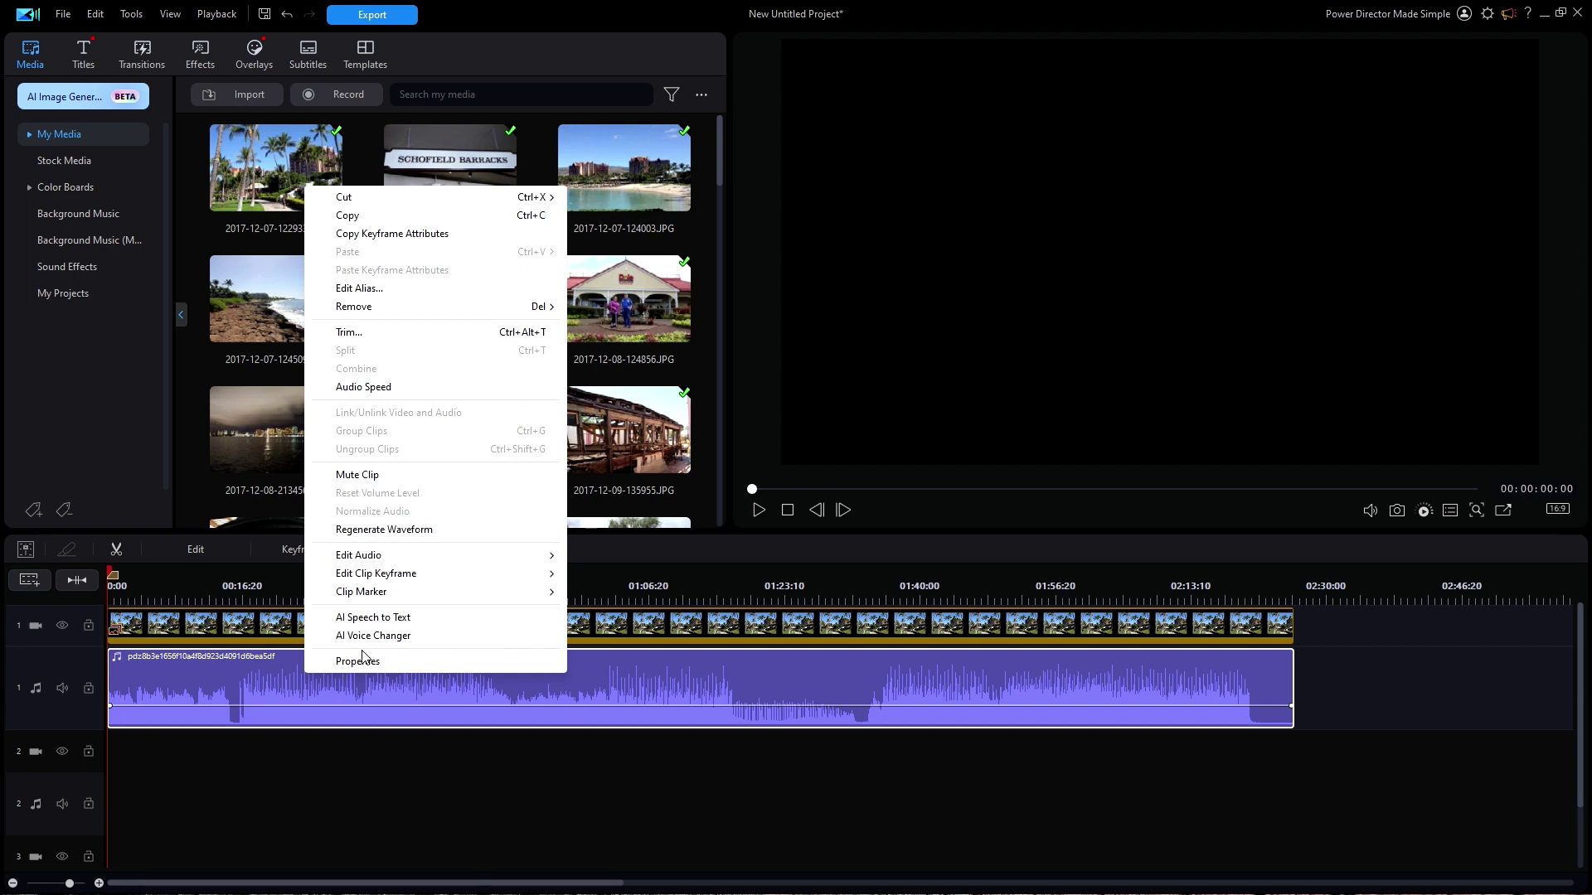
{"action": "left_click", "coordinate": [378, 289]}
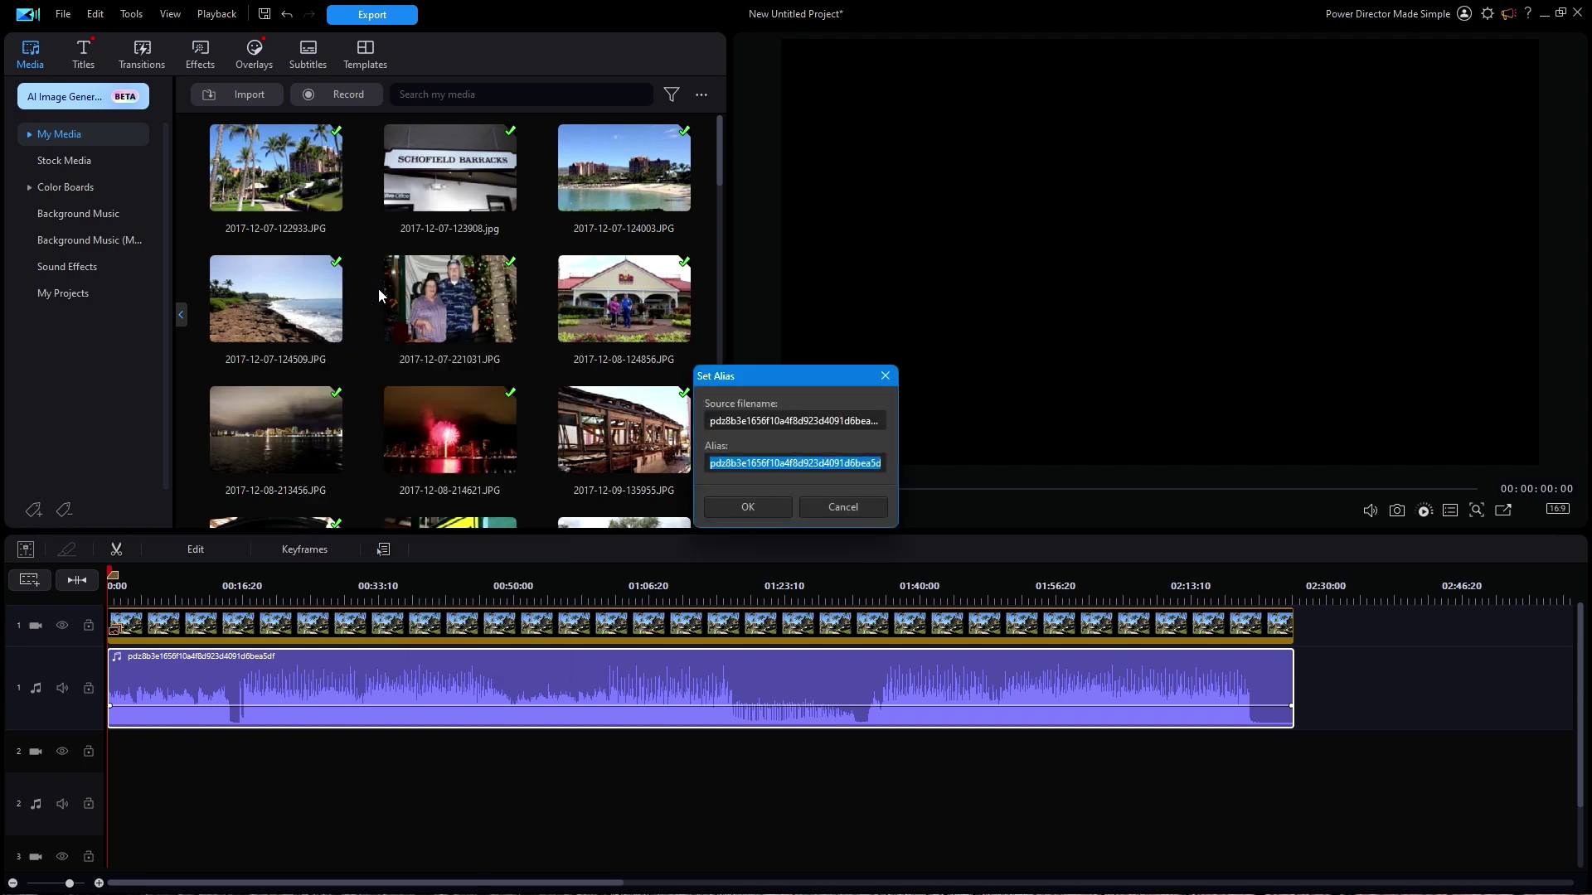
{"action": "type", "text": "#3-37/"}
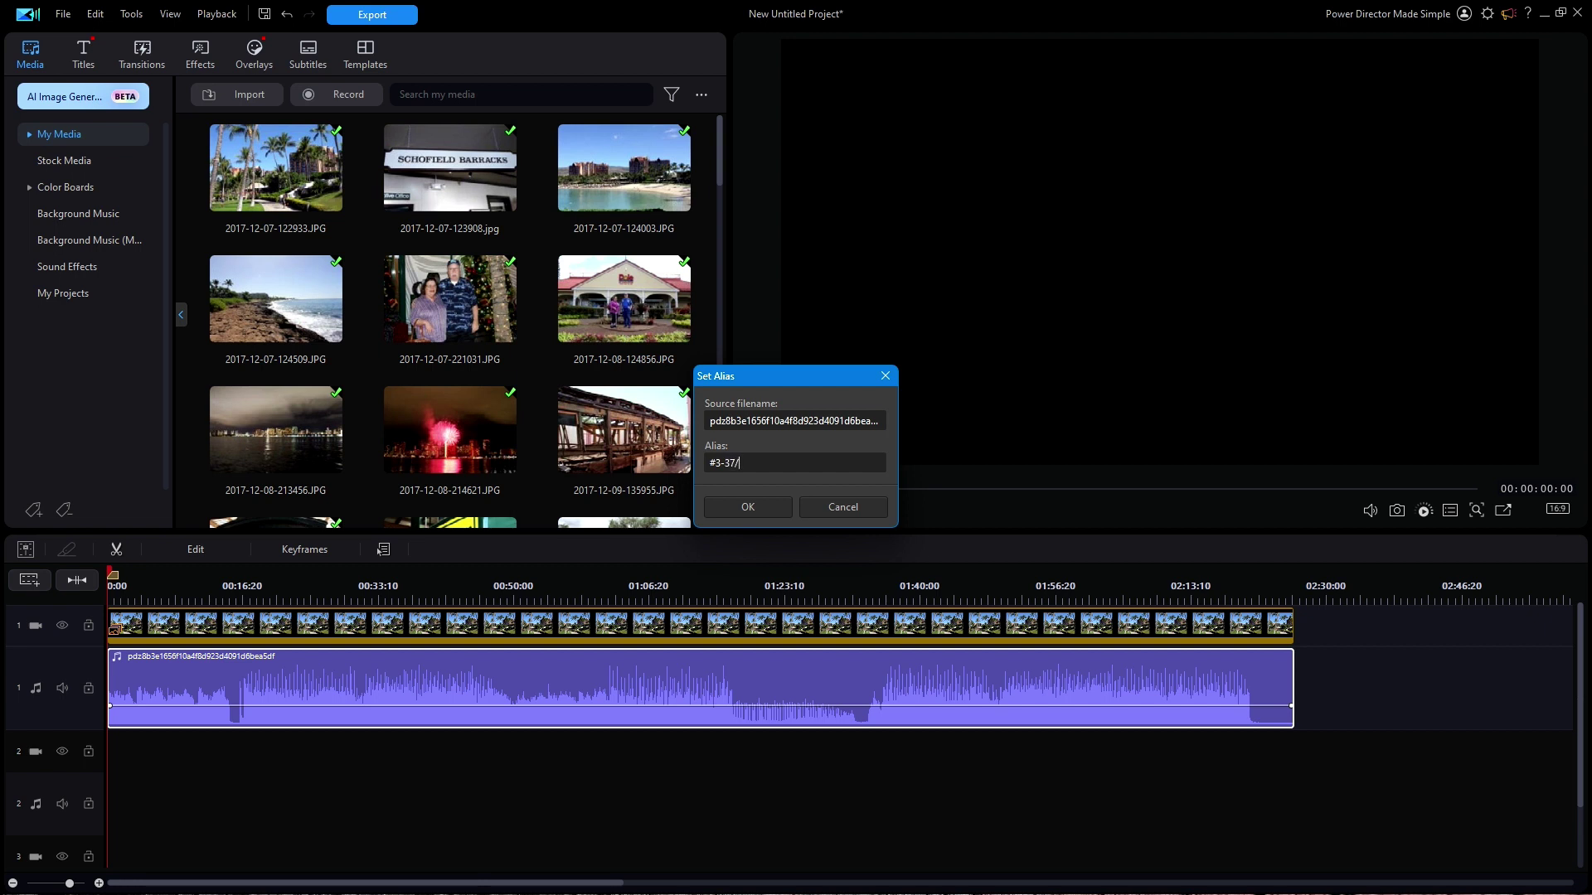
{"action": "type", "text": "52 images"}
{"action": "left_click", "coordinate": [751, 506]}
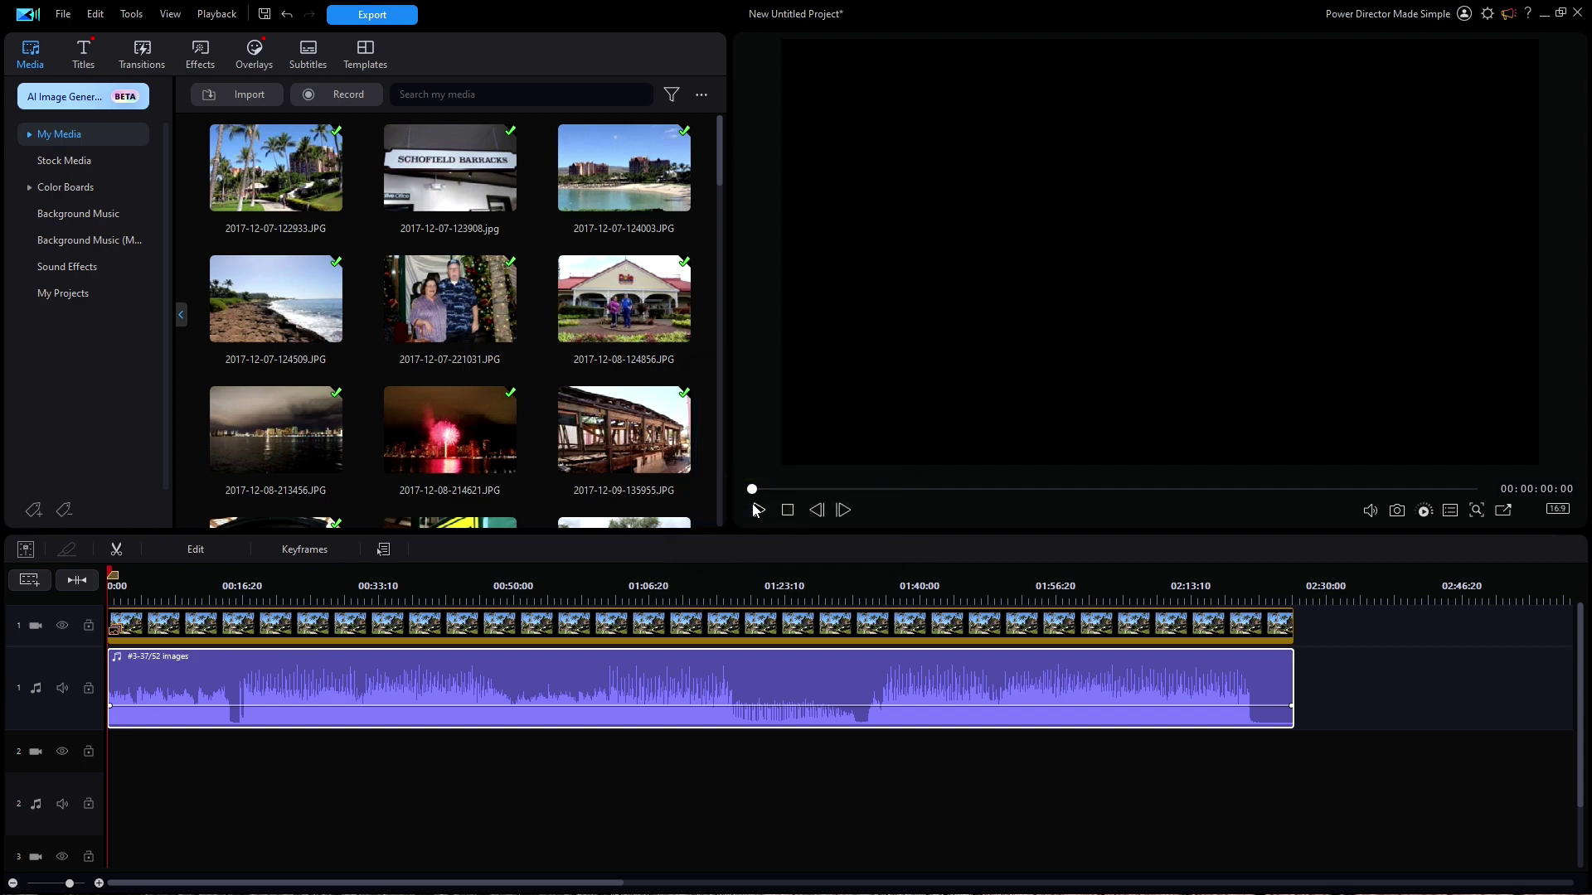
Group the third slideshow's photos with its music clip on track 1.
{"action": "left_click", "coordinate": [394, 627]}
{"action": "right_click", "coordinate": [368, 690]}
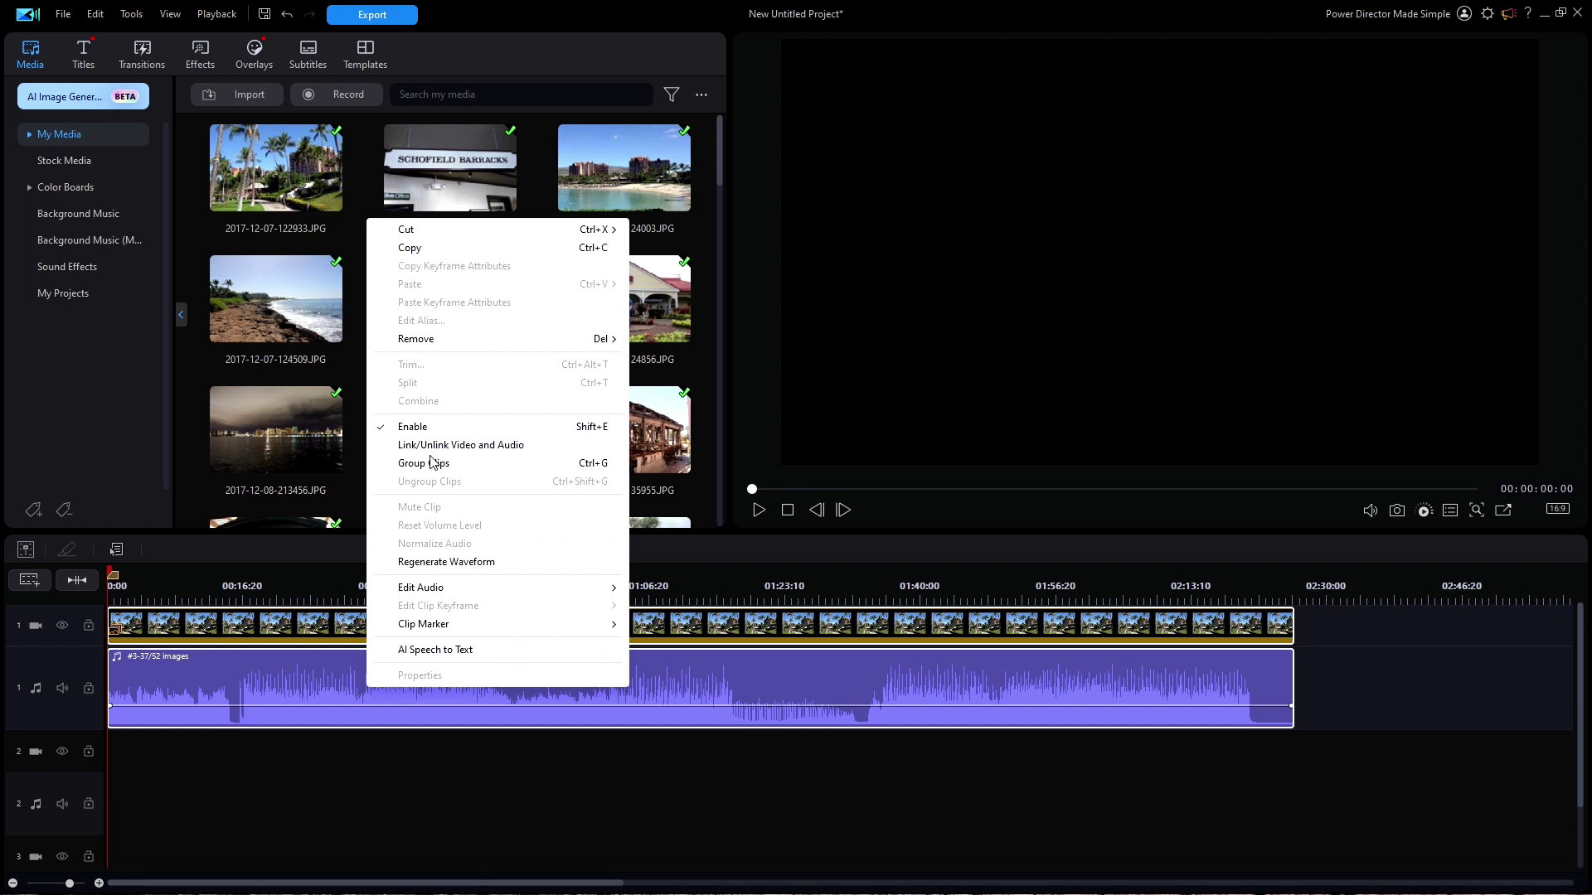
{"action": "left_click", "coordinate": [431, 462]}
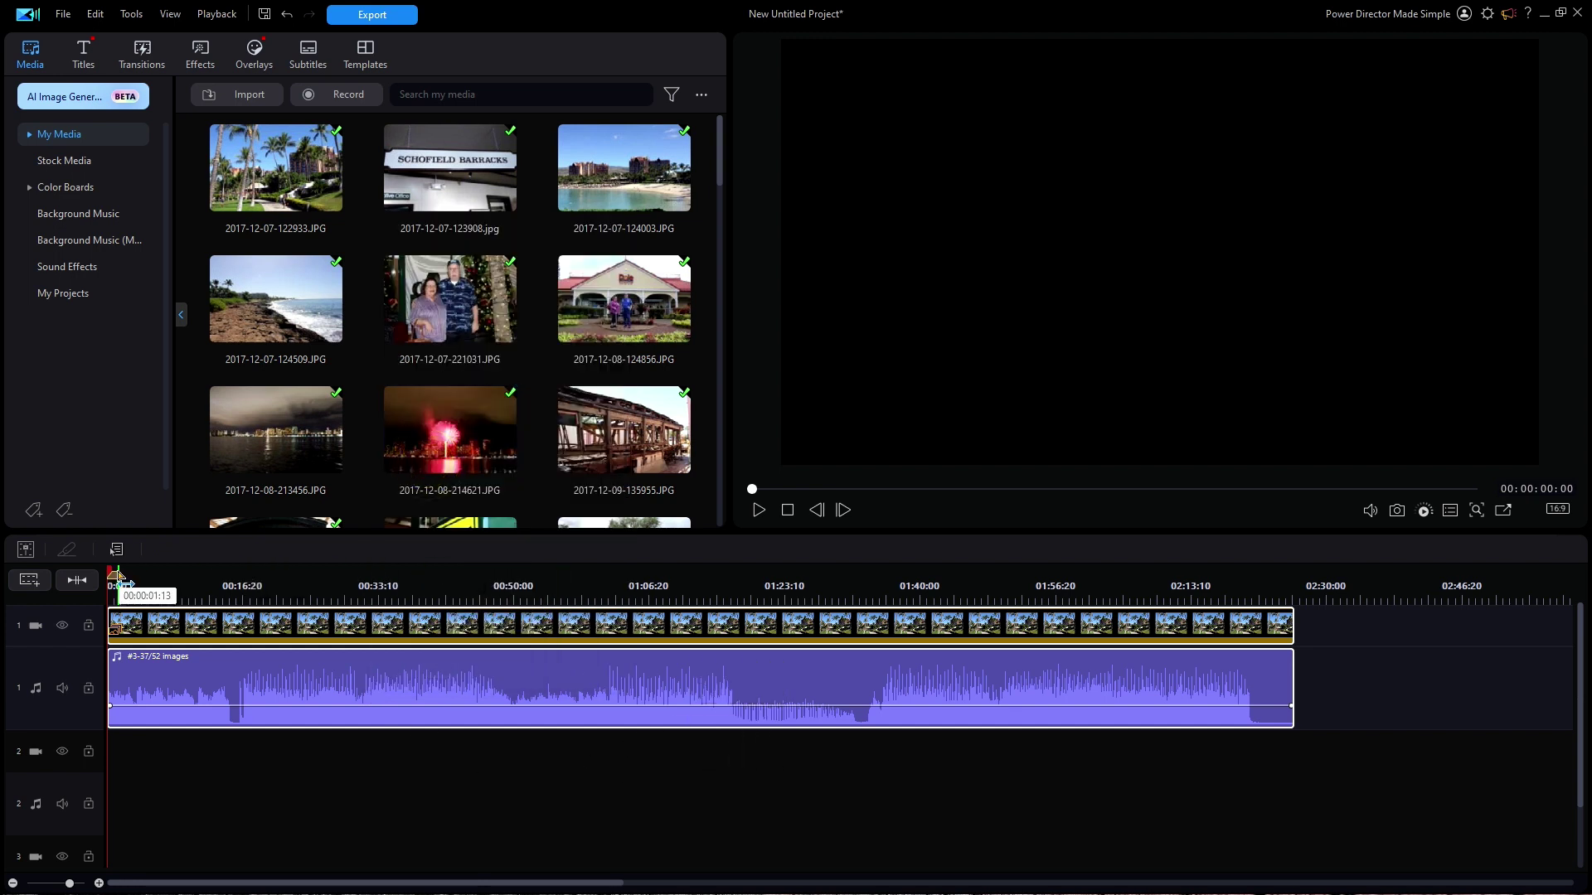
Move the first and second slideshow groups together further along the timeline, so they start at about 04:20.
{"action": "left_click", "coordinate": [76, 579]}
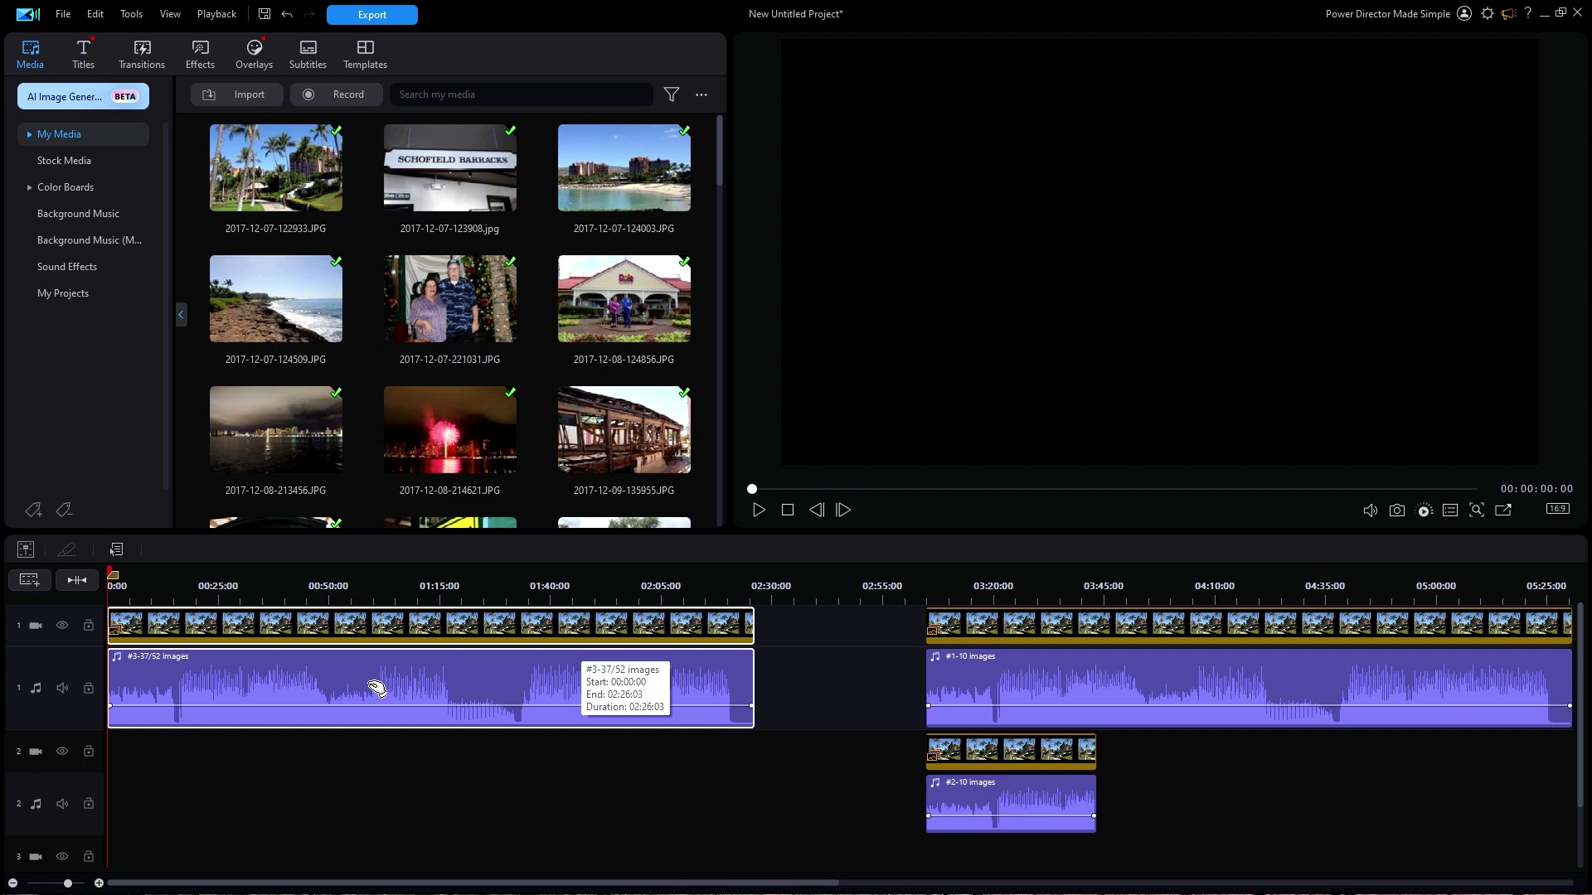
{"action": "left_click", "coordinate": [1031, 623]}
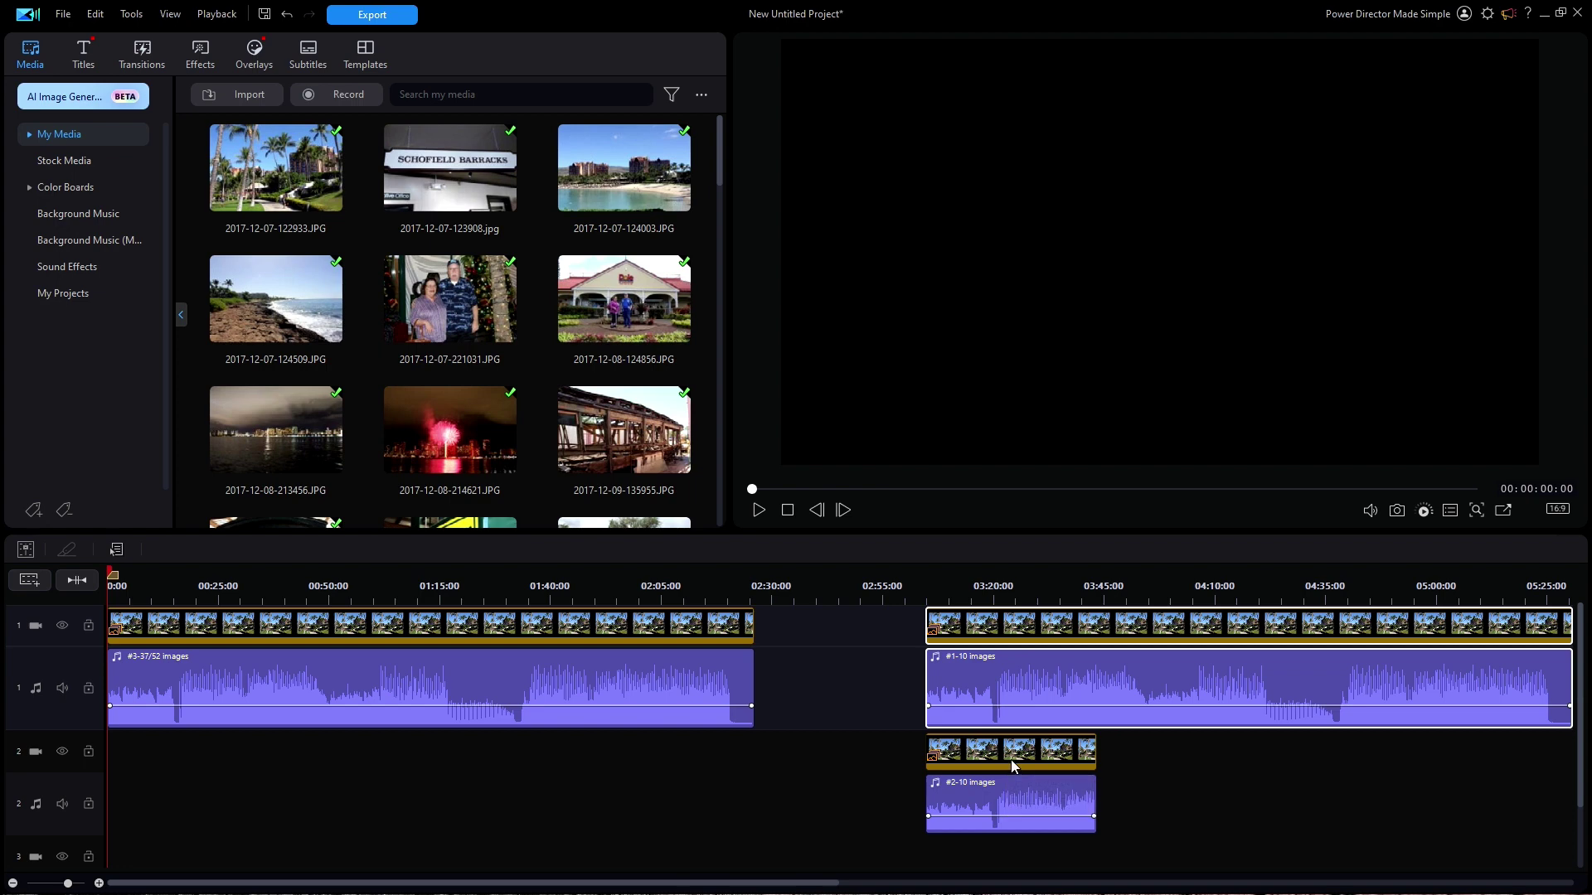
{"action": "left_click", "coordinate": [1012, 766], "text": "ctrl"}
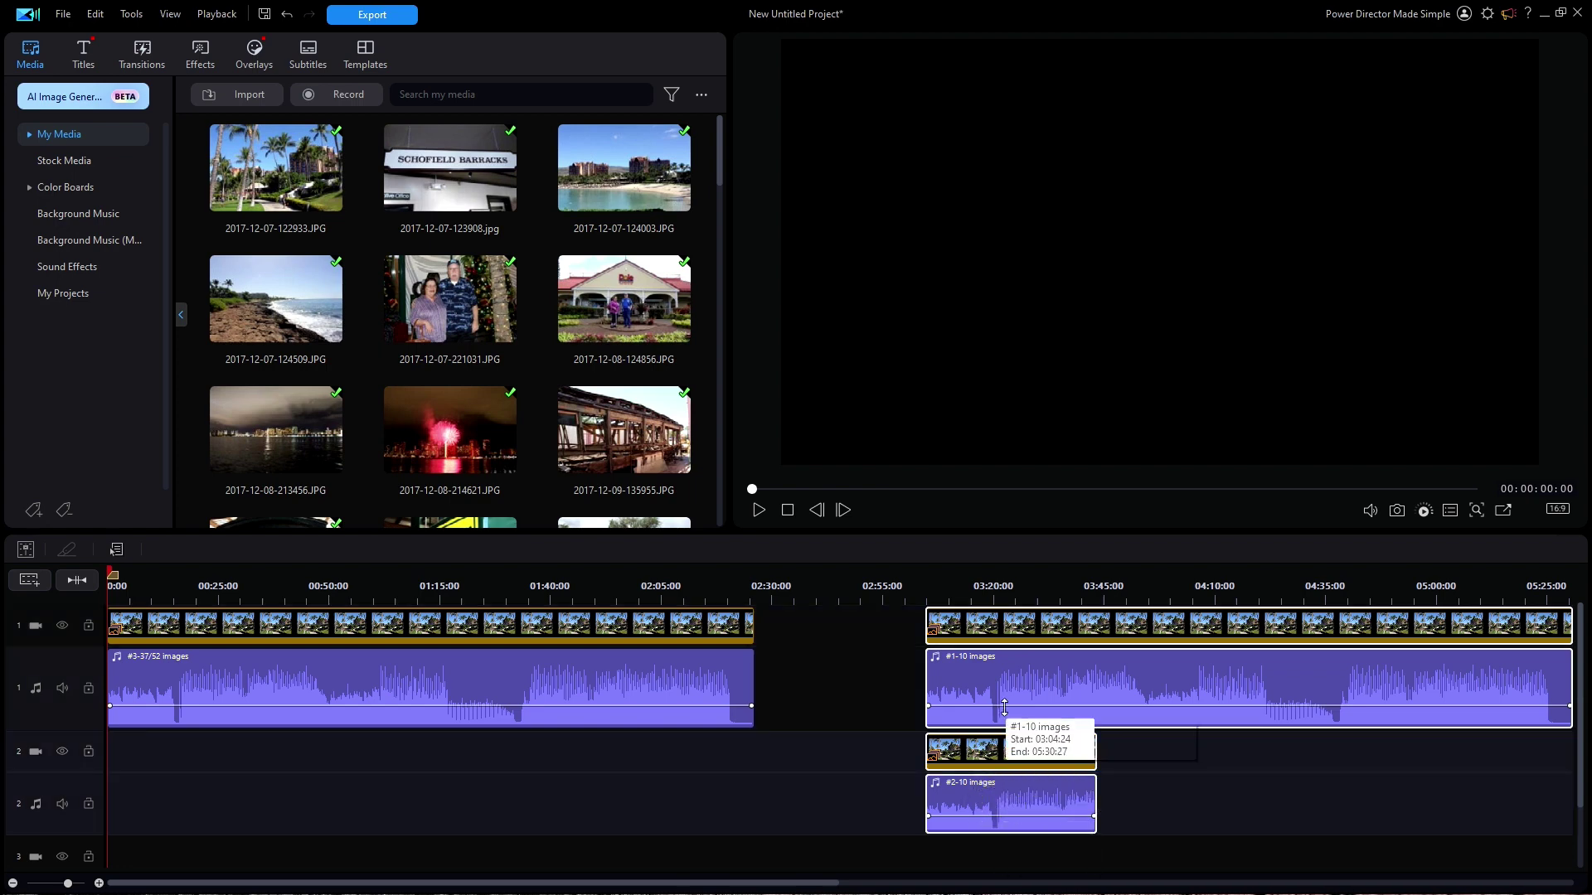
{"action": "left_click_drag", "start_coordinate": [988, 675], "coordinate": [1321, 685]}
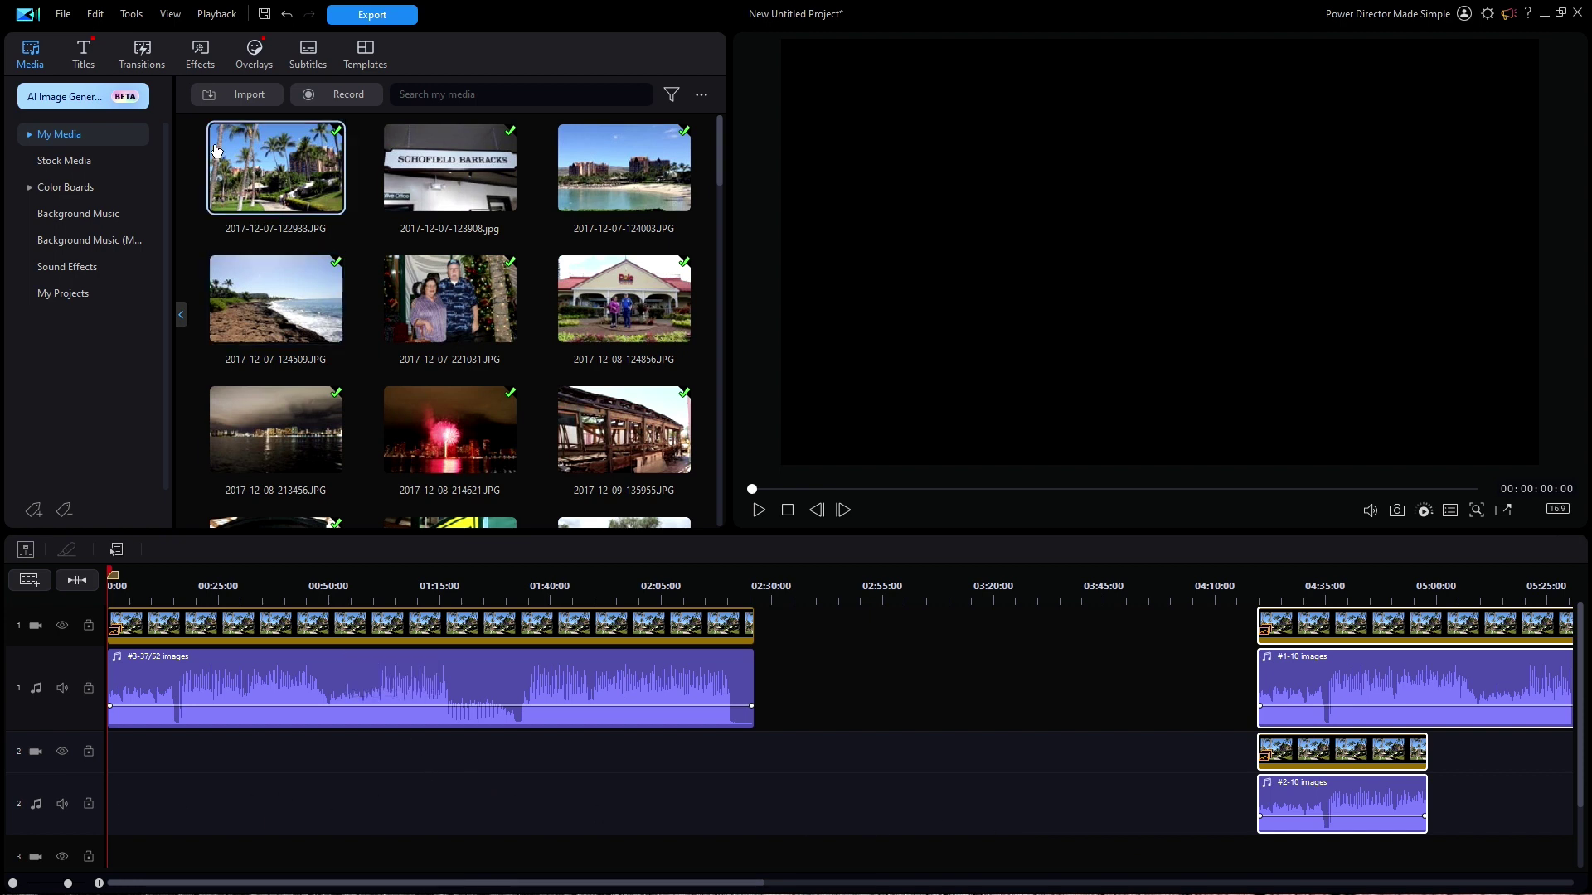
Start a fourth slideshow in Slideshow Creator and import all the image files from the Main folder.
{"action": "left_click", "coordinate": [132, 15]}
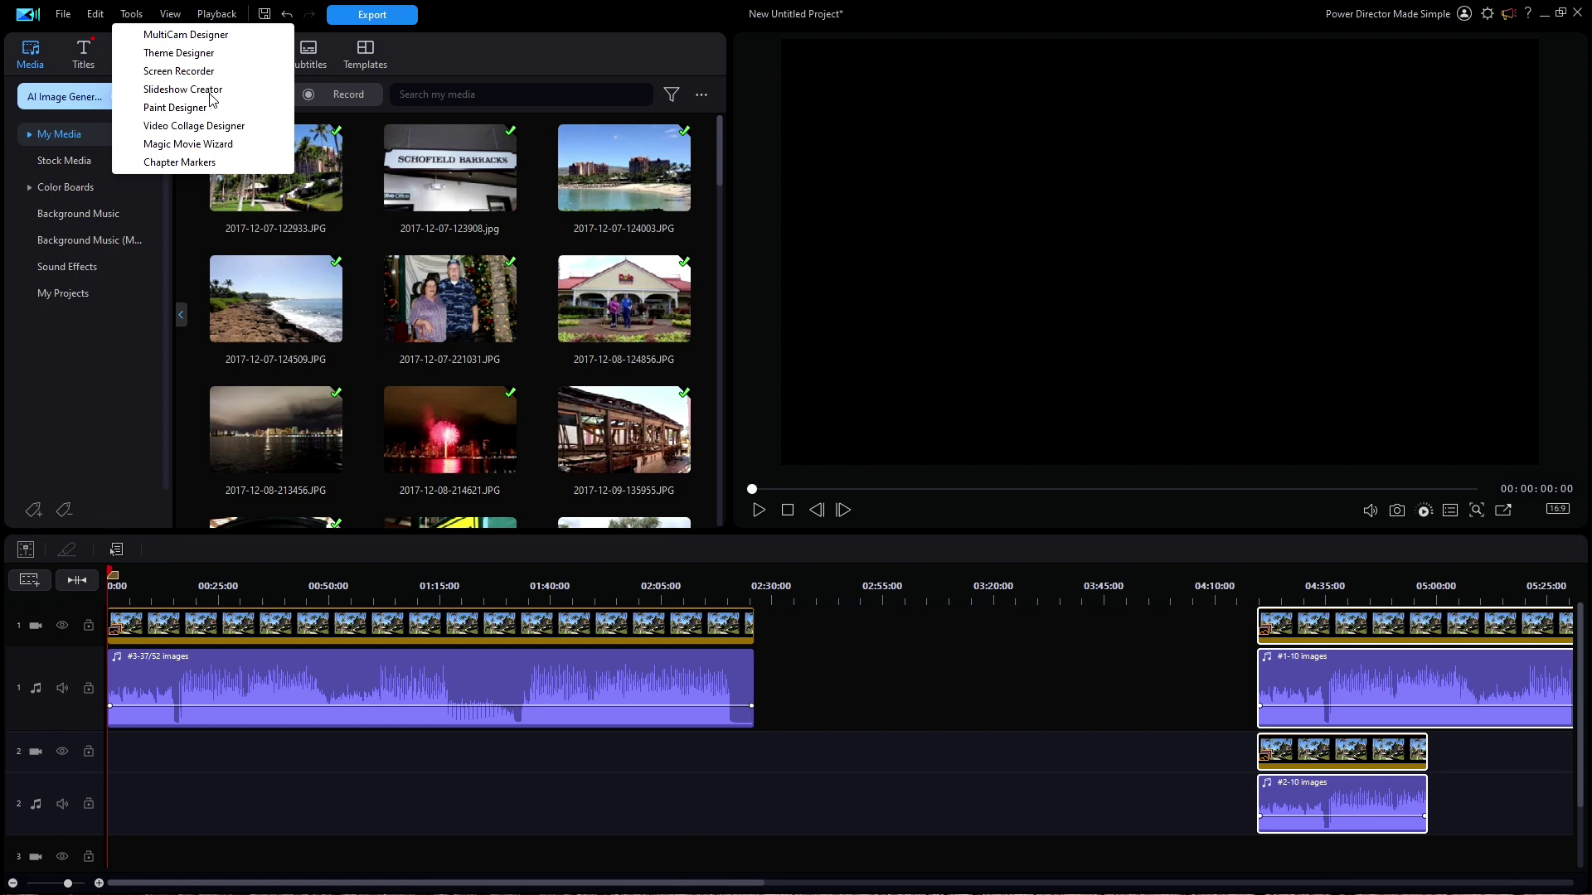
{"action": "left_click", "coordinate": [210, 94]}
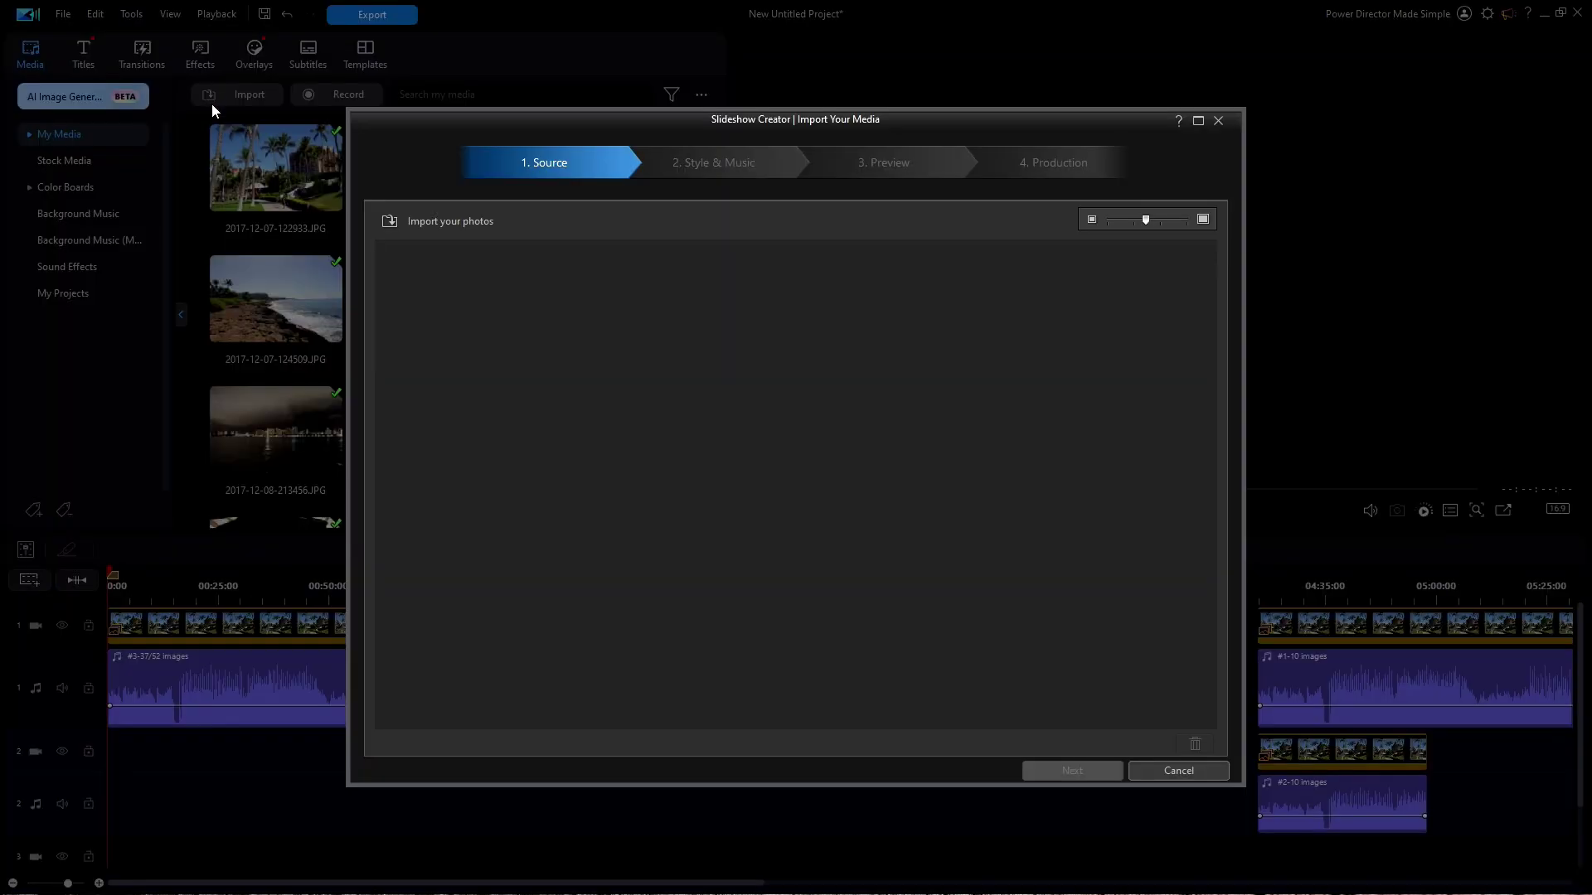
{"action": "left_click", "coordinate": [429, 222]}
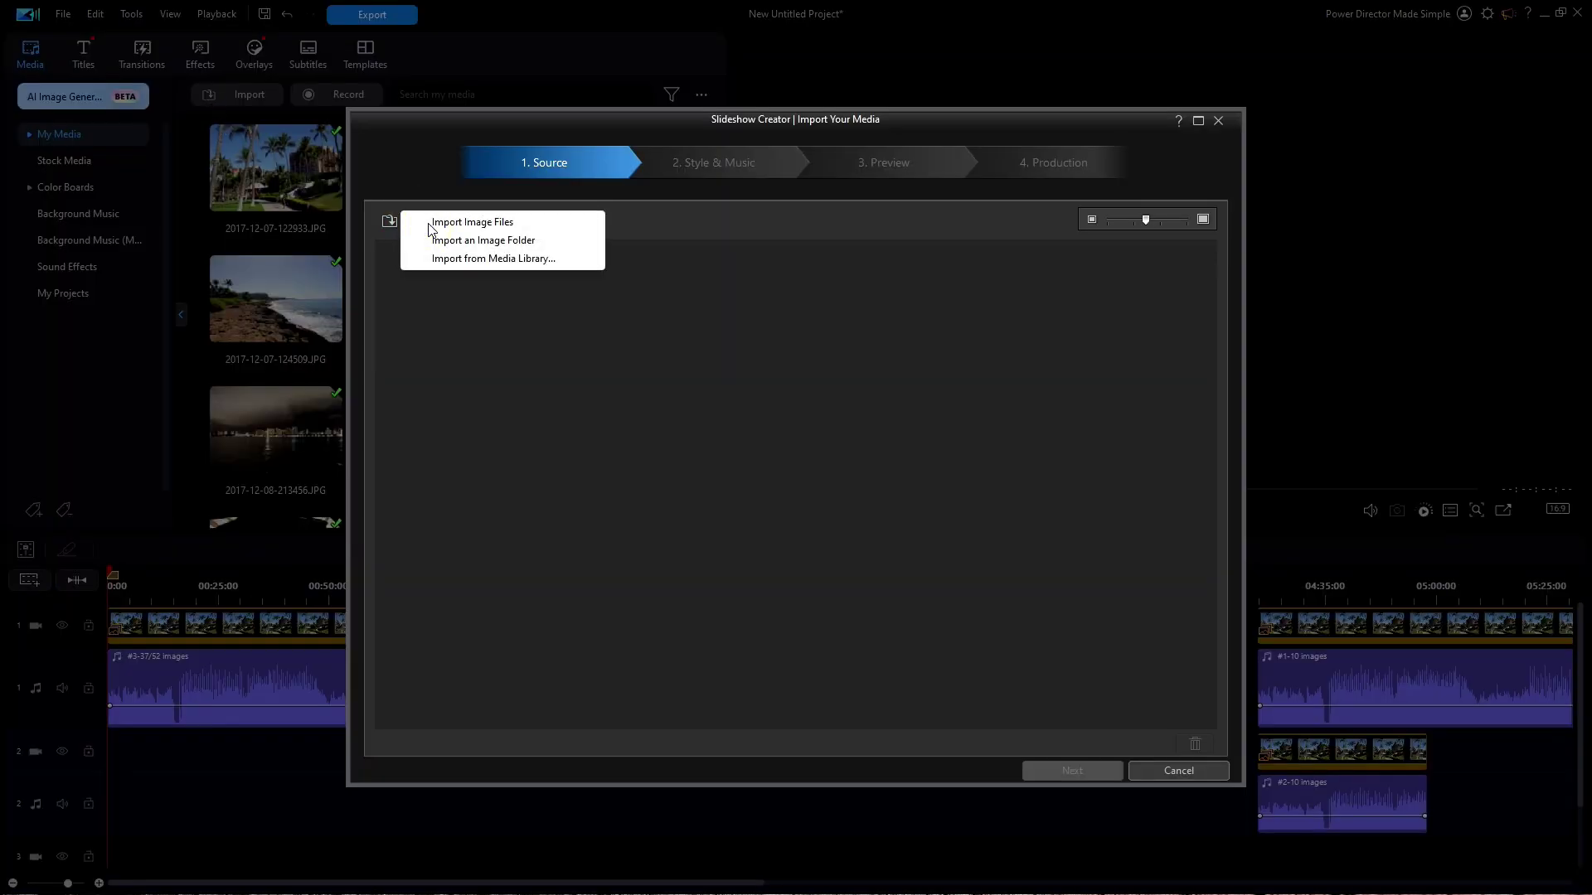
{"action": "left_click", "coordinate": [481, 224]}
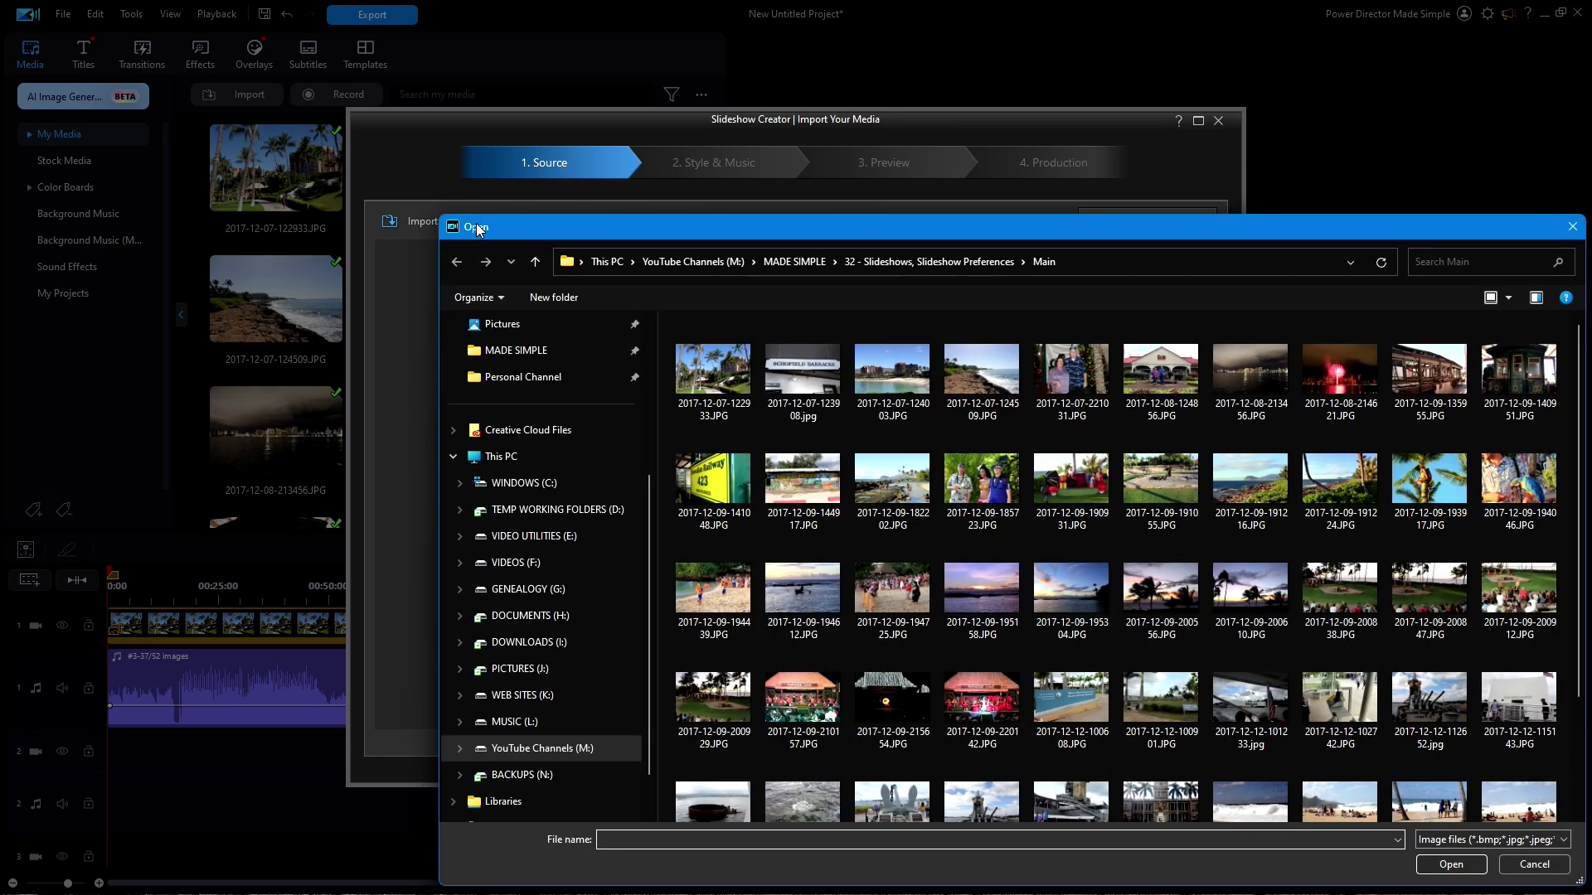
{"action": "left_click", "coordinate": [707, 372]}
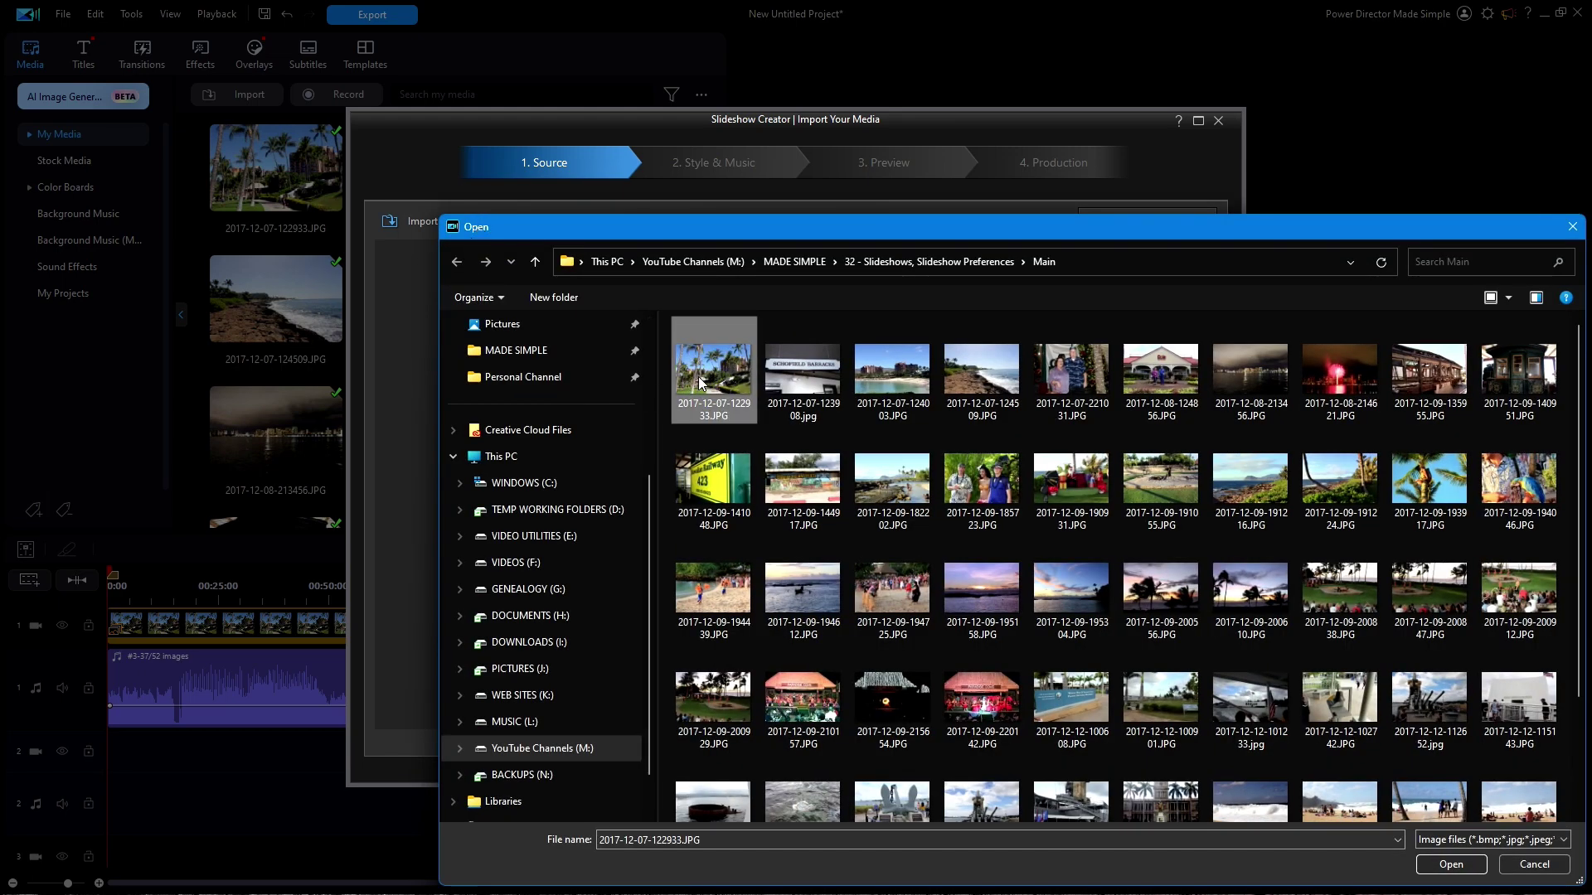
{"action": "key", "text": "ctrl+a"}
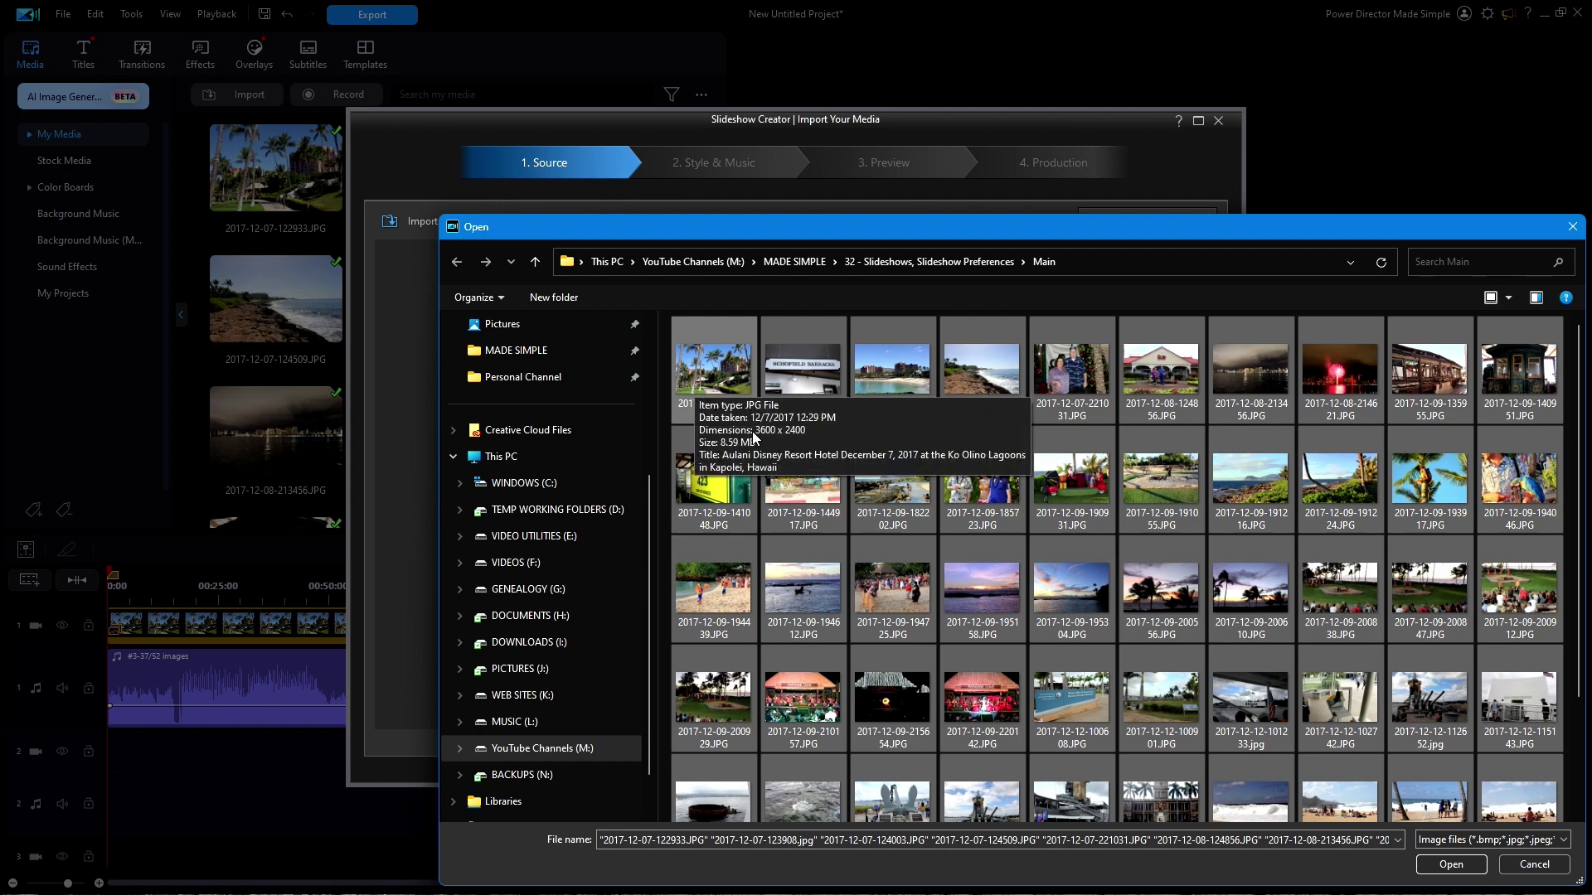
{"action": "left_click", "coordinate": [1451, 864]}
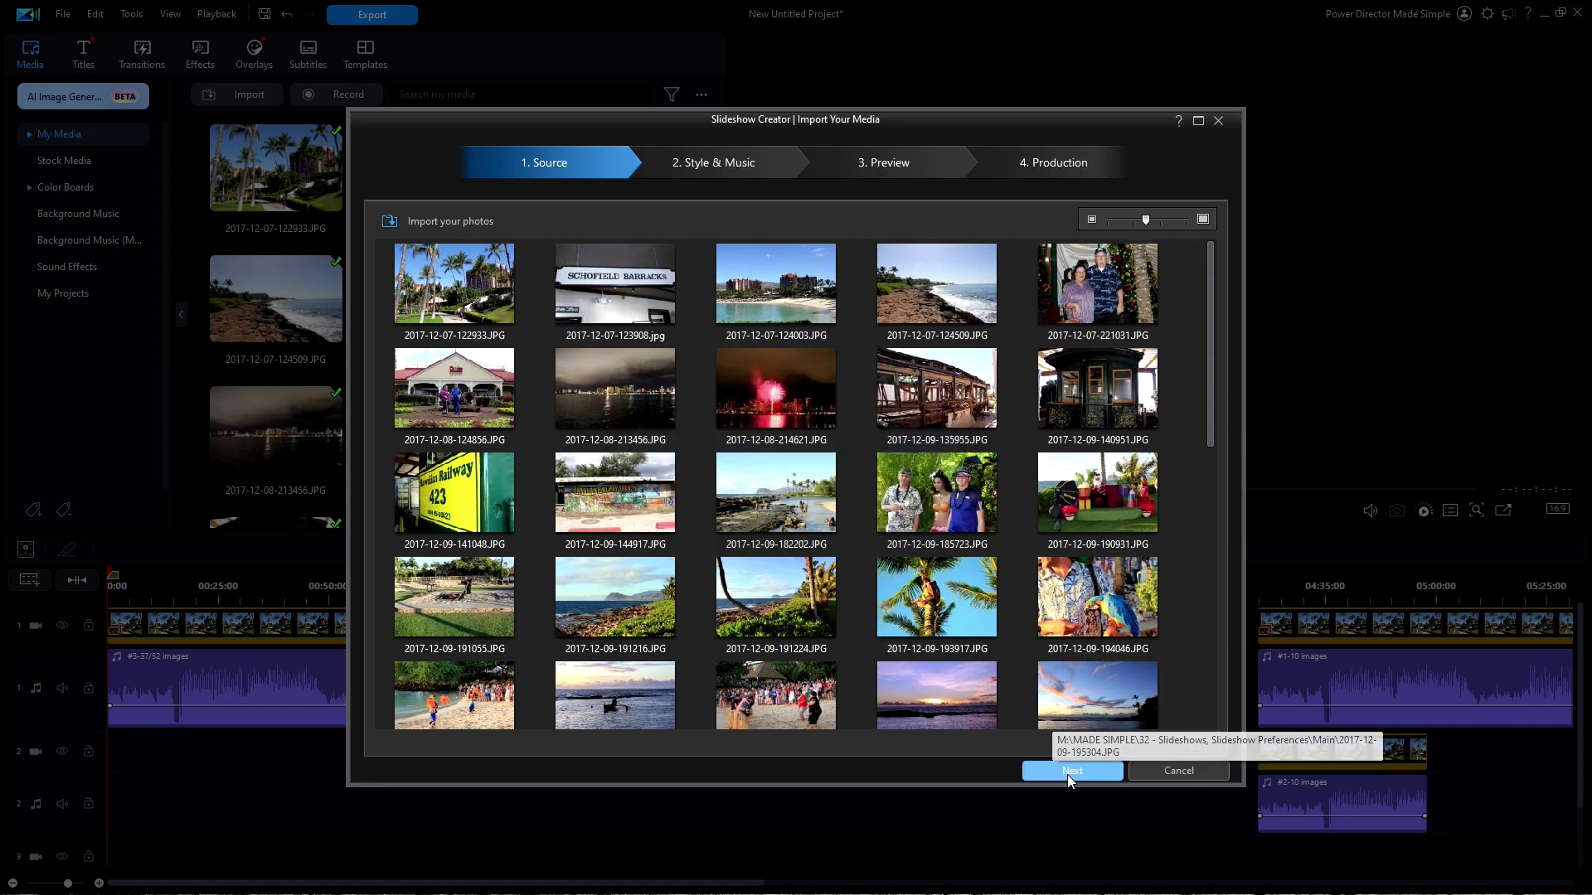
Apply the Normal style to the fourth slideshow and add "Desert" from the Meta library as its background music.
{"action": "left_click", "coordinate": [1068, 774]}
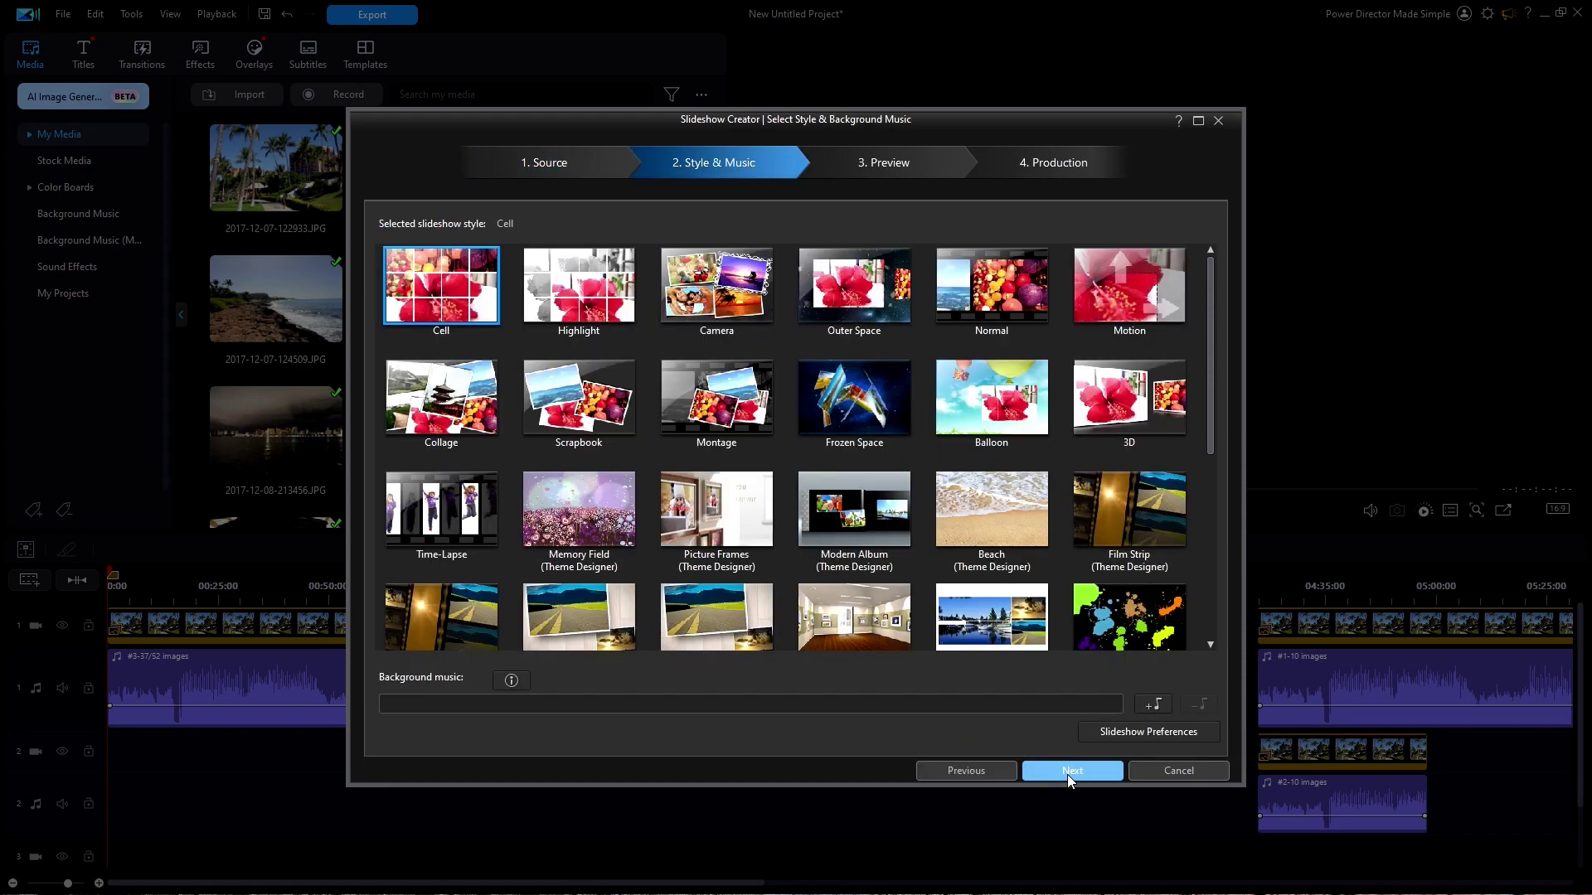
{"action": "left_click", "coordinate": [992, 300]}
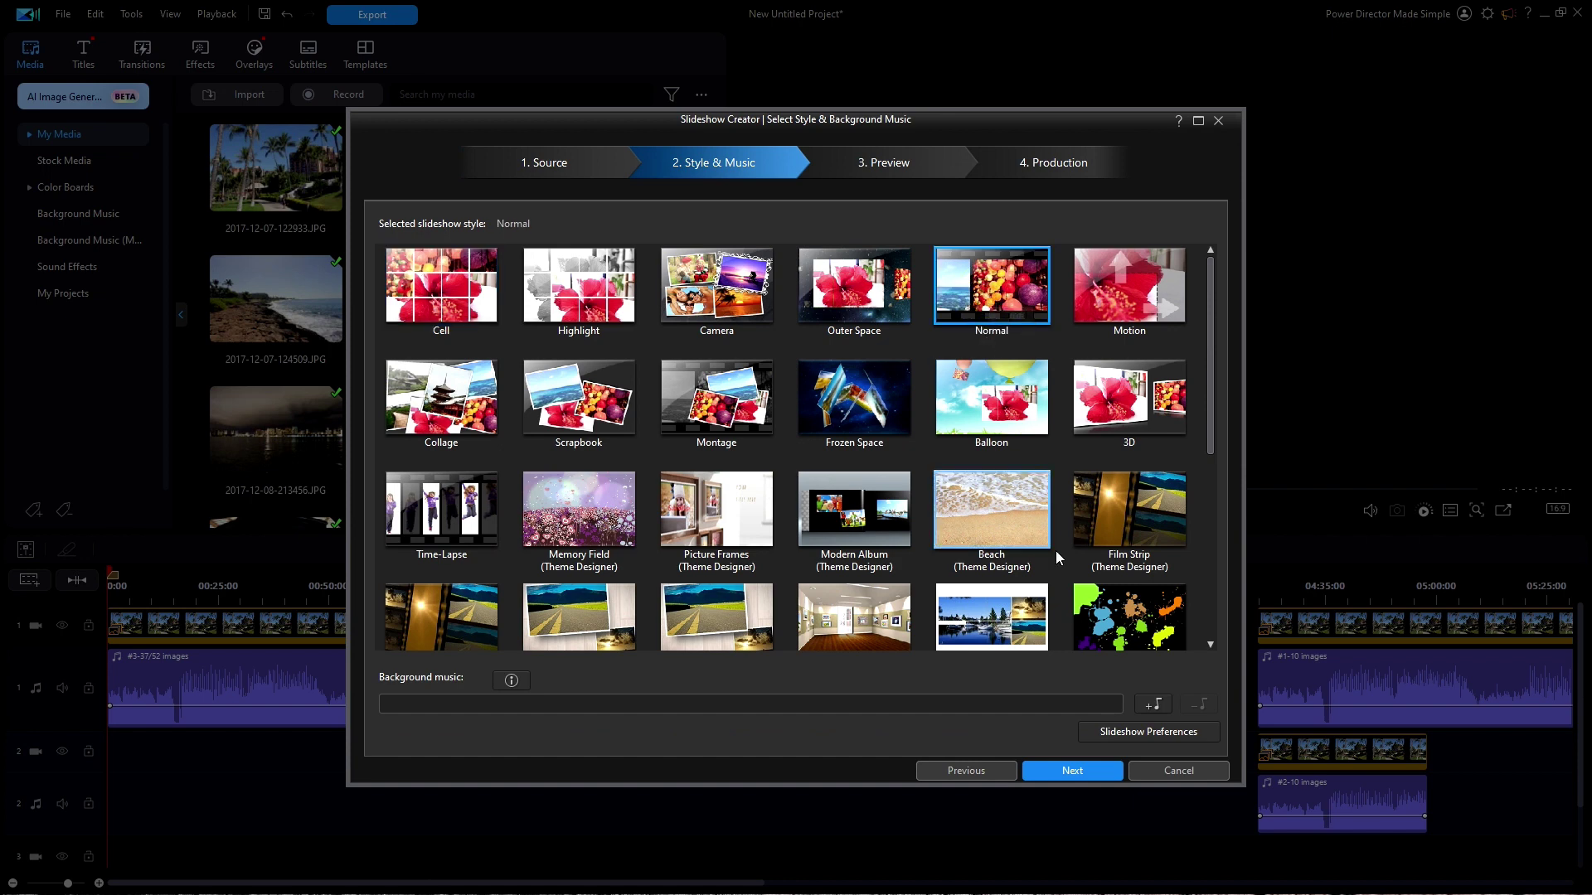
{"action": "left_click", "coordinate": [1153, 706]}
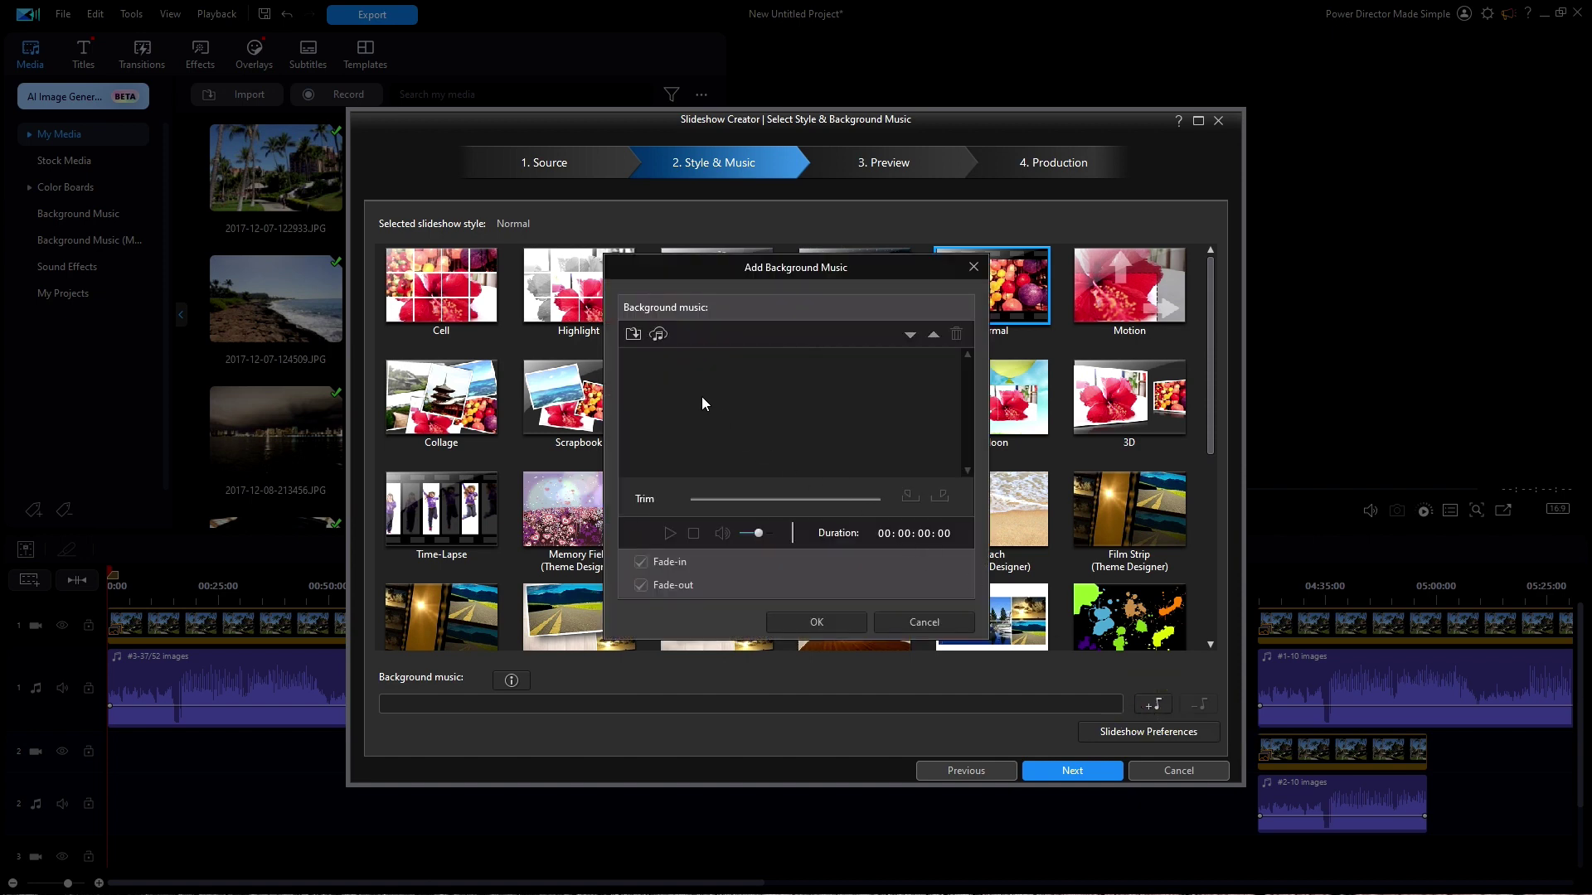
{"action": "left_click", "coordinate": [659, 336]}
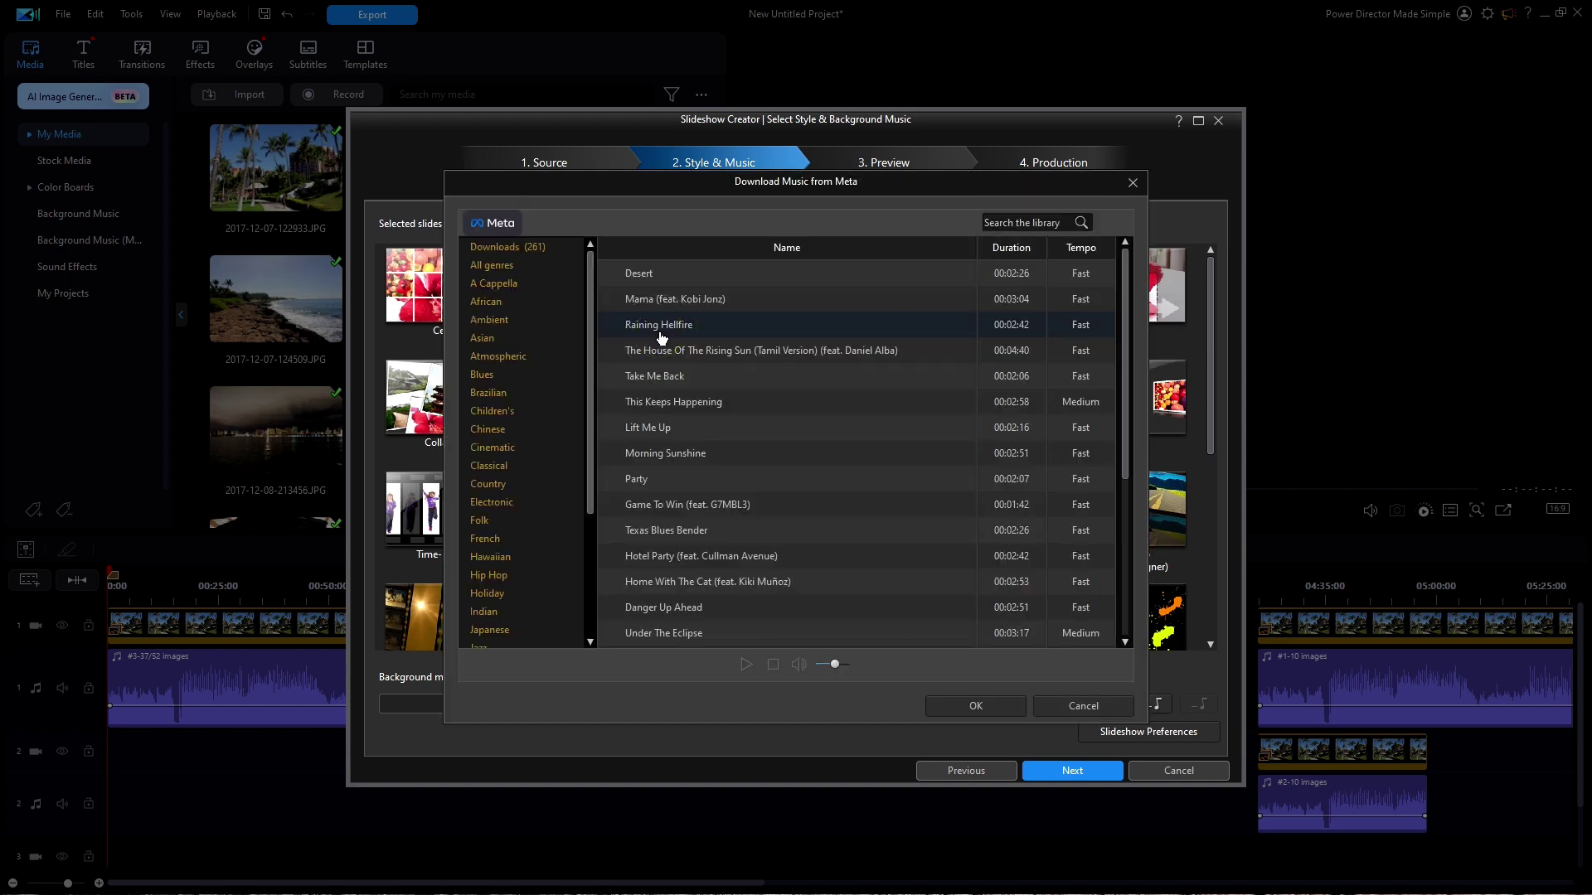
{"action": "left_click", "coordinate": [669, 279]}
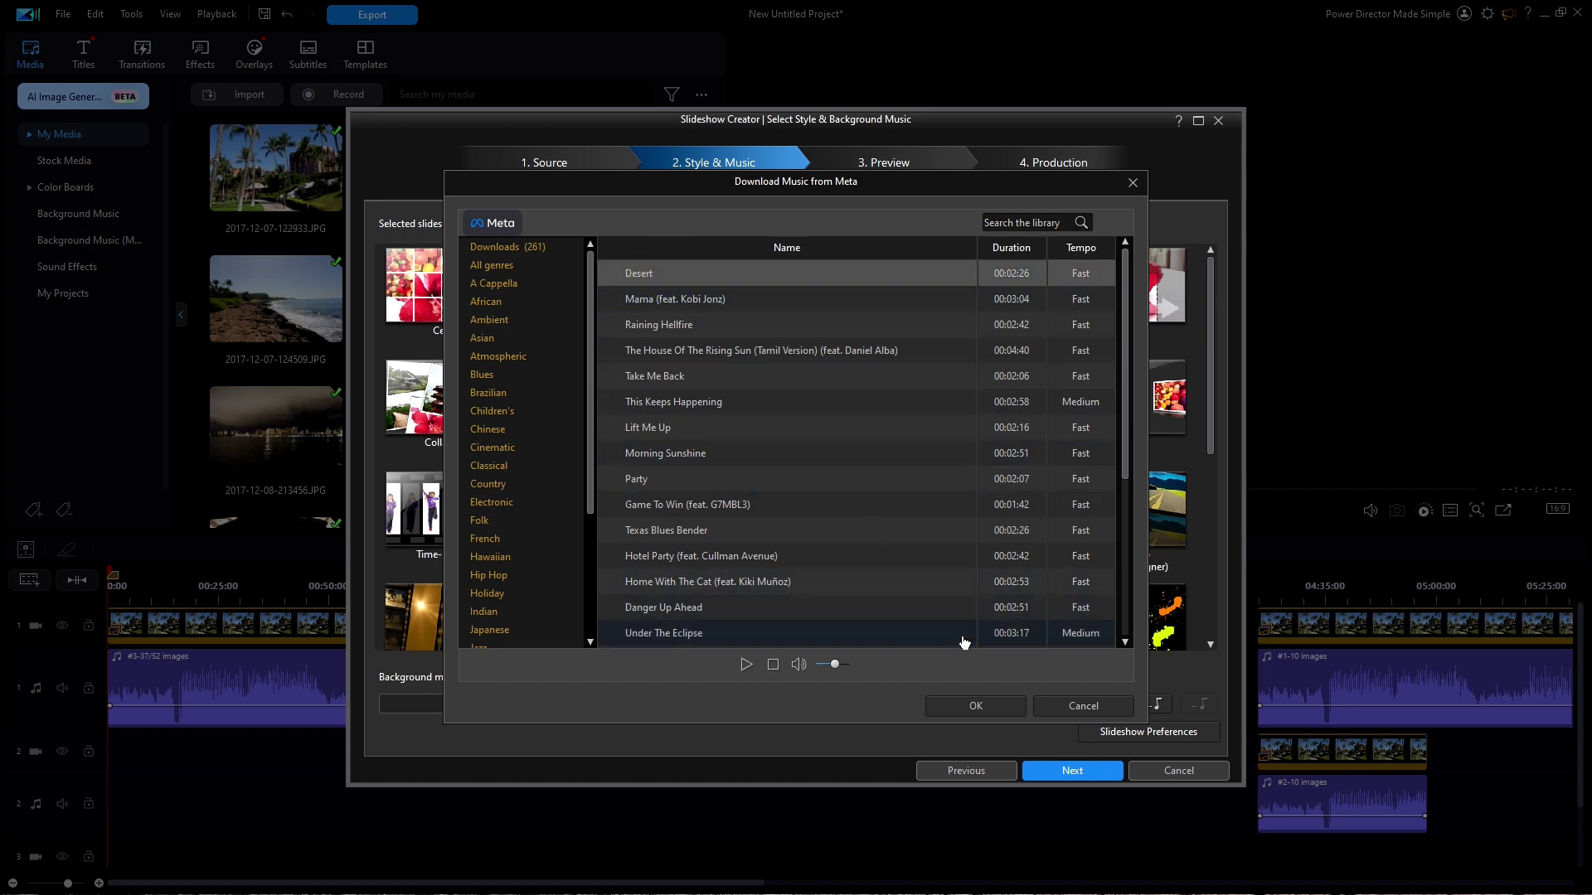
{"action": "left_click", "coordinate": [989, 701]}
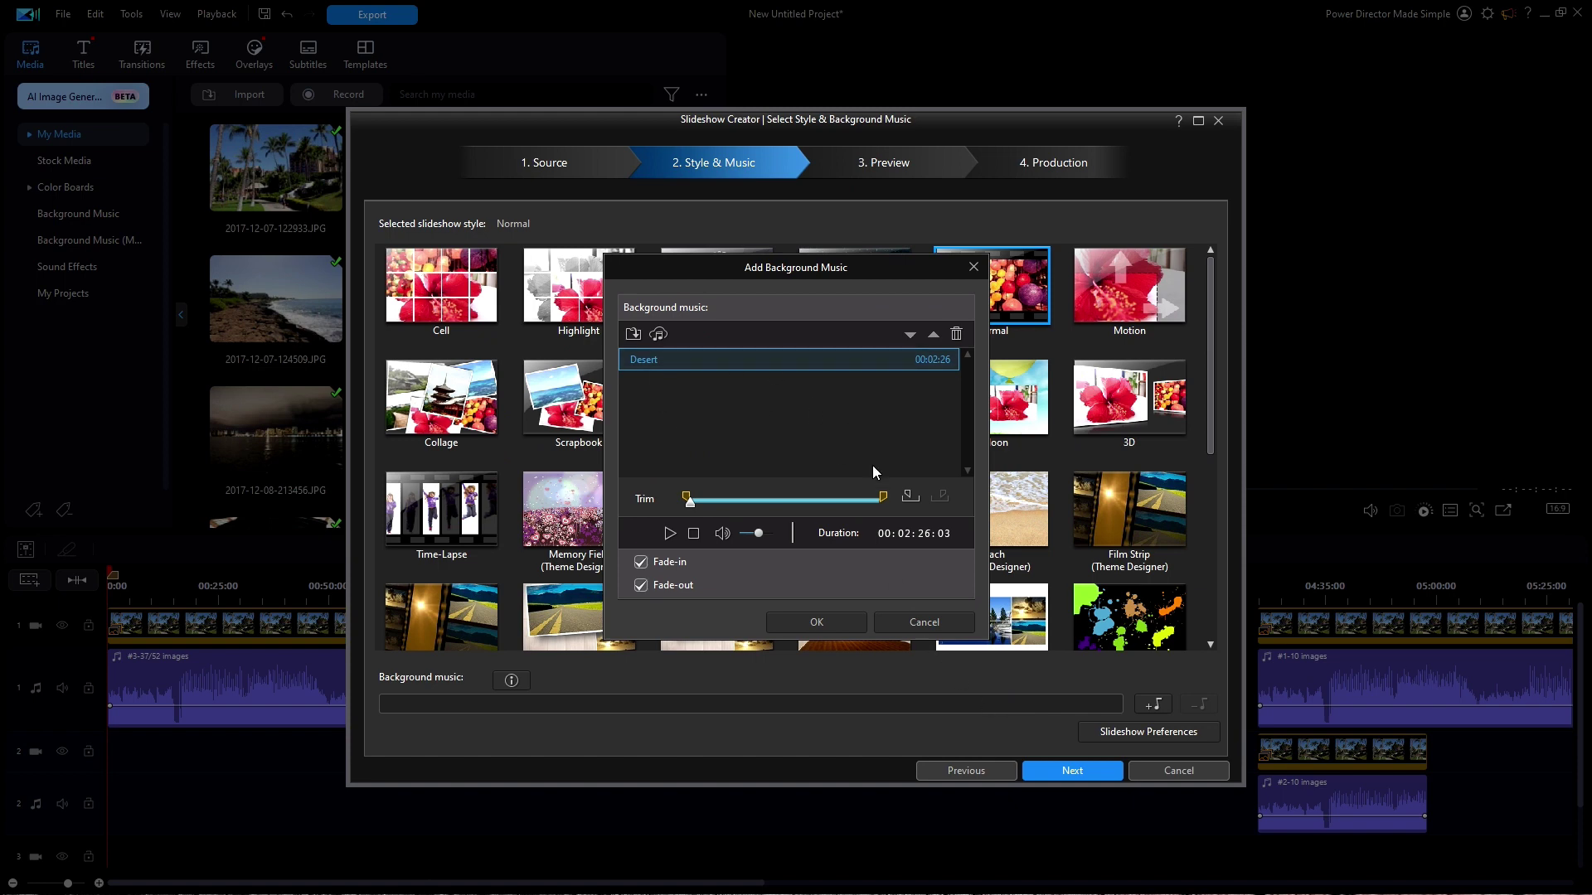
{"action": "left_click", "coordinate": [829, 625]}
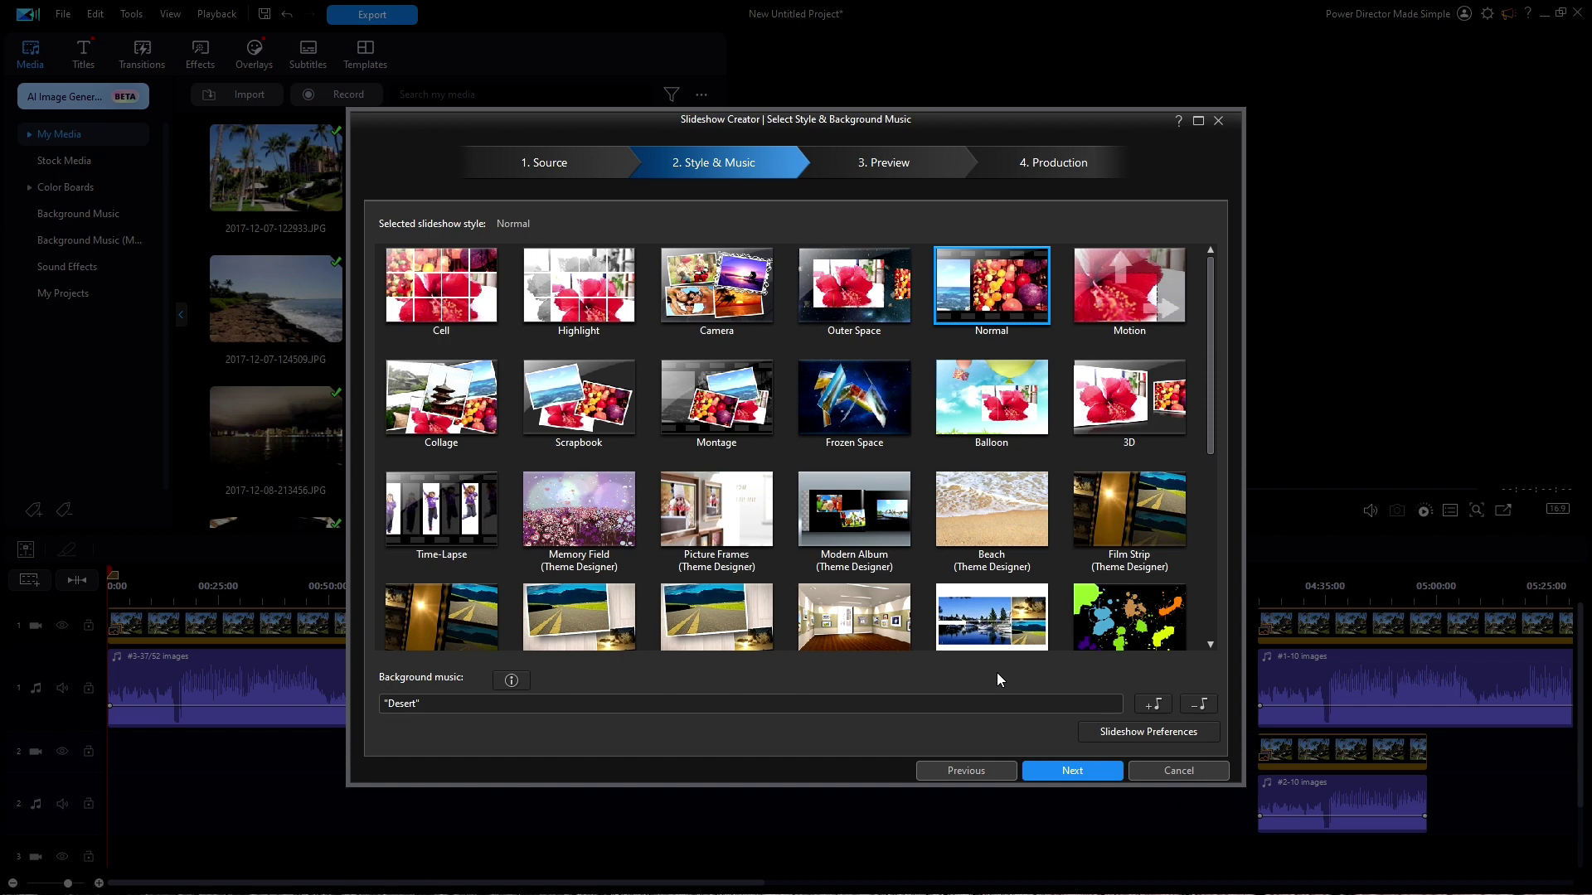
Set the fourth slideshow's duration preference to Fit music to photos and generate its preview.
{"action": "left_click", "coordinate": [1124, 732]}
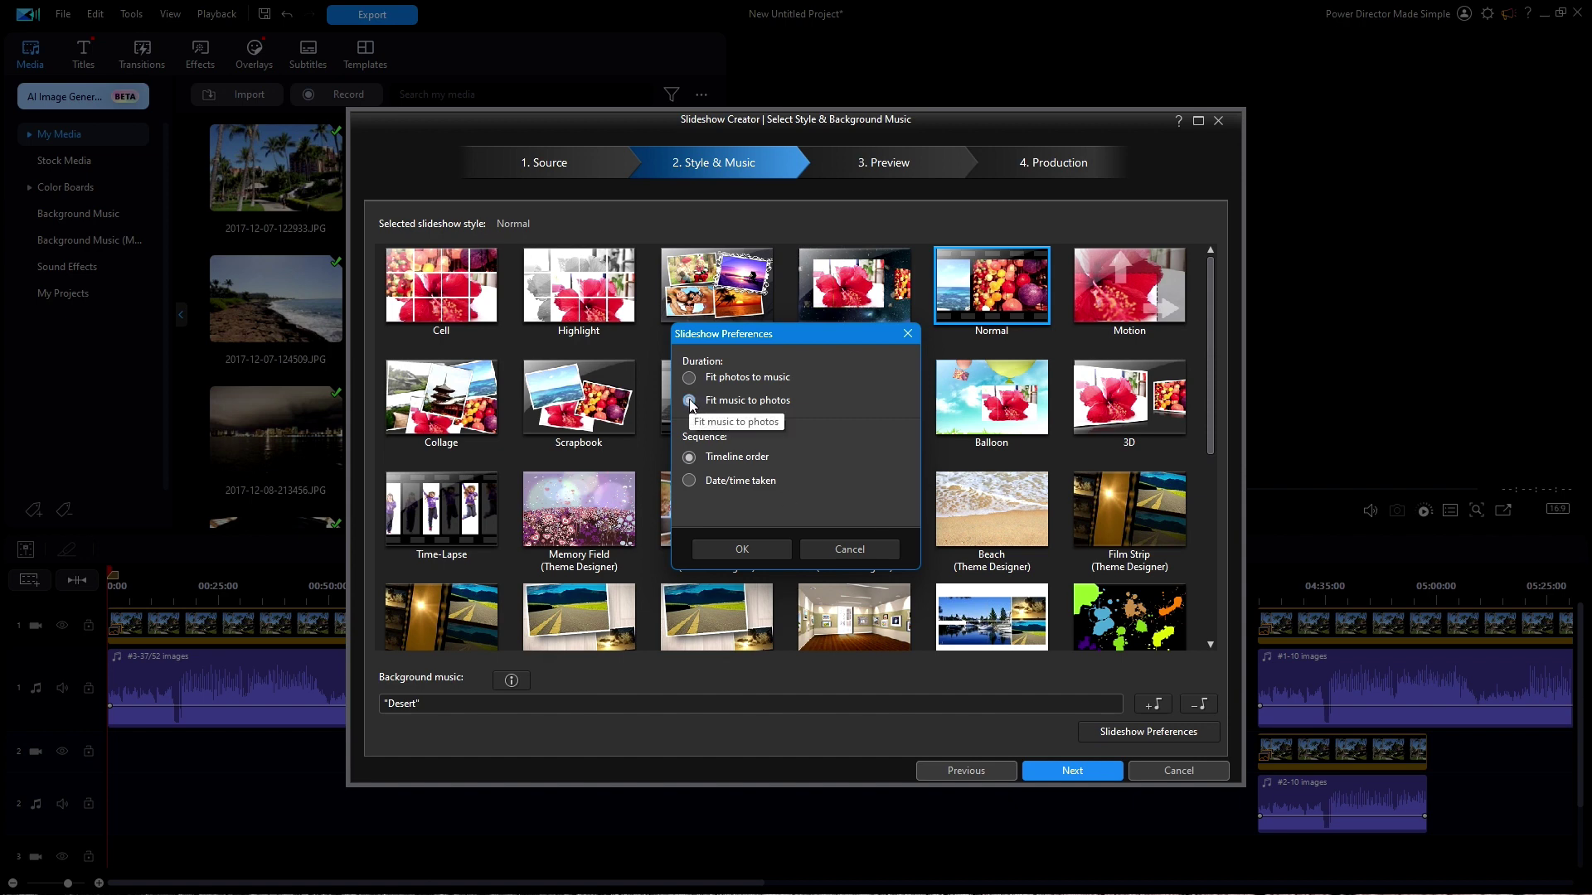
{"action": "left_click", "coordinate": [756, 553]}
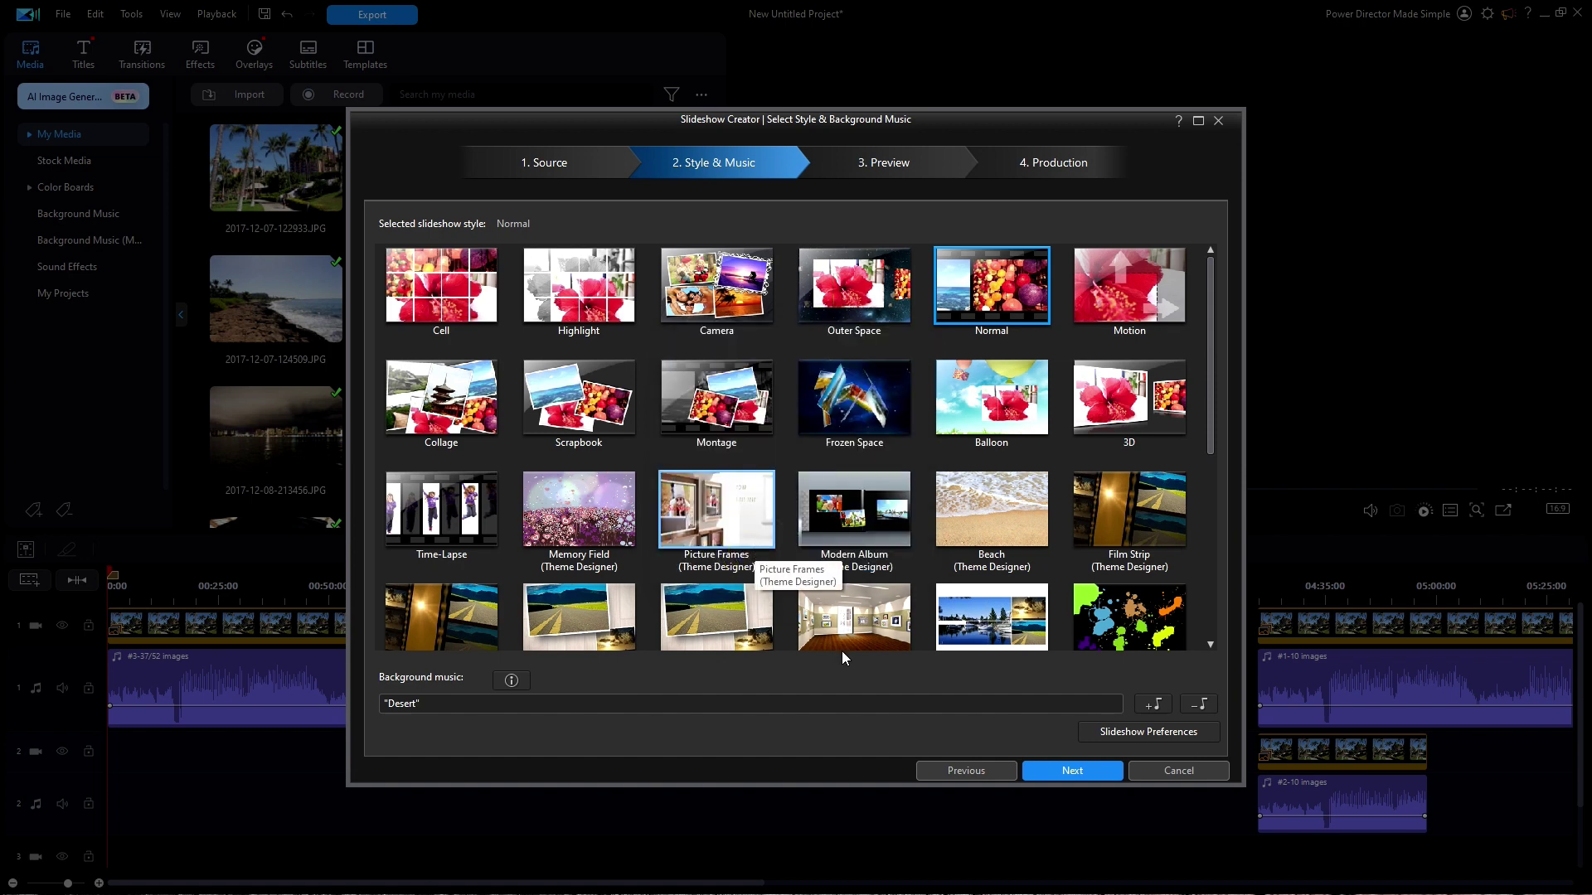
{"action": "left_click", "coordinate": [1079, 771]}
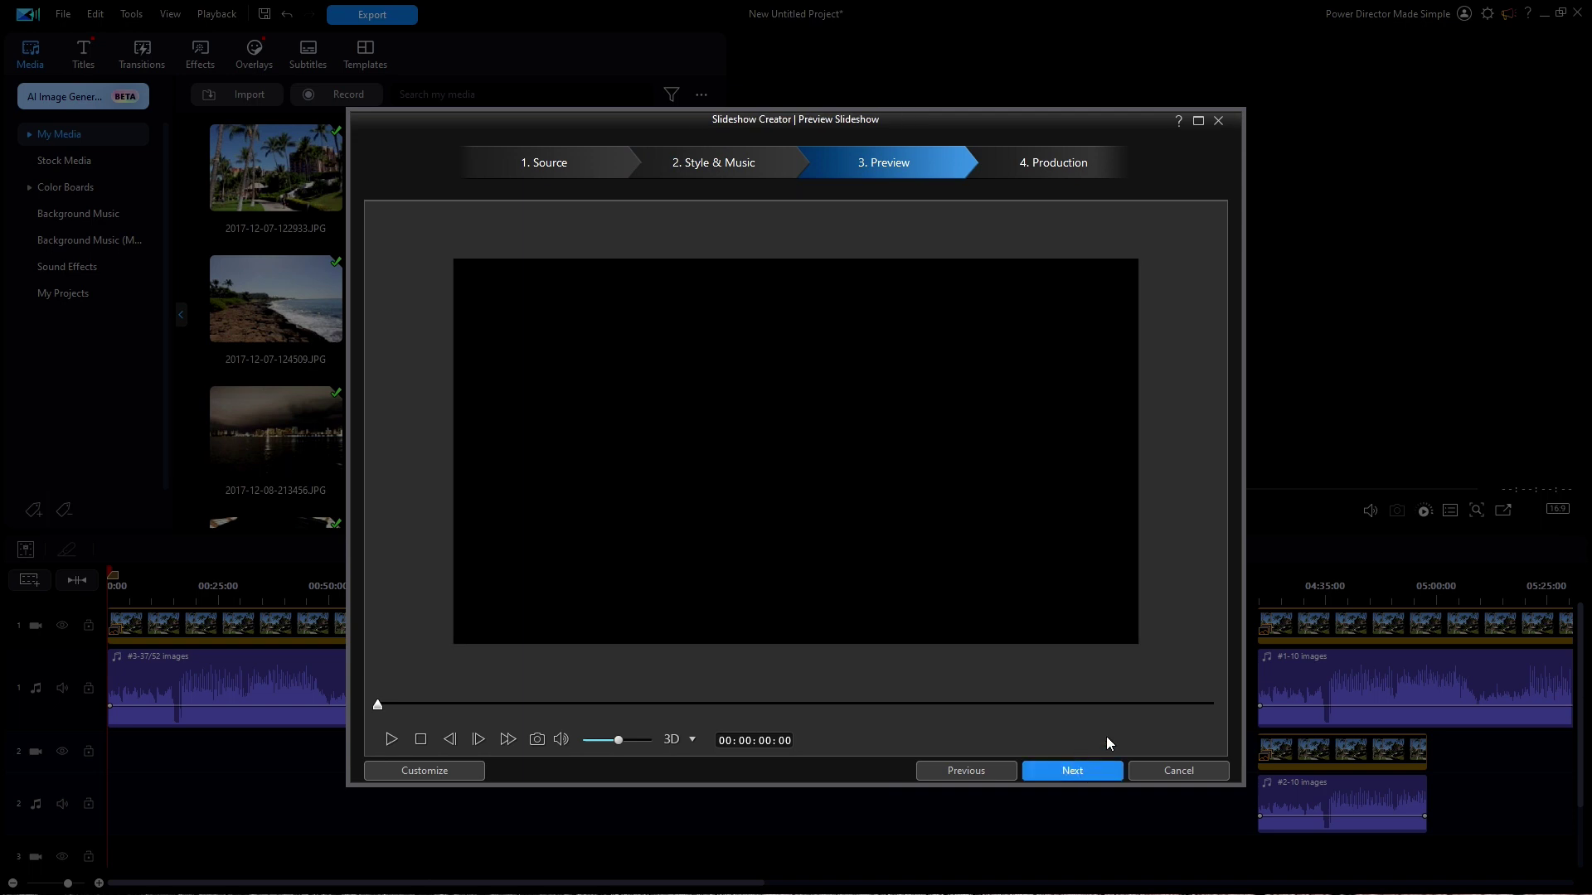
Jump to the end of the fourth slideshow's preview and proceed to its production options.
{"action": "left_click", "coordinate": [1215, 705]}
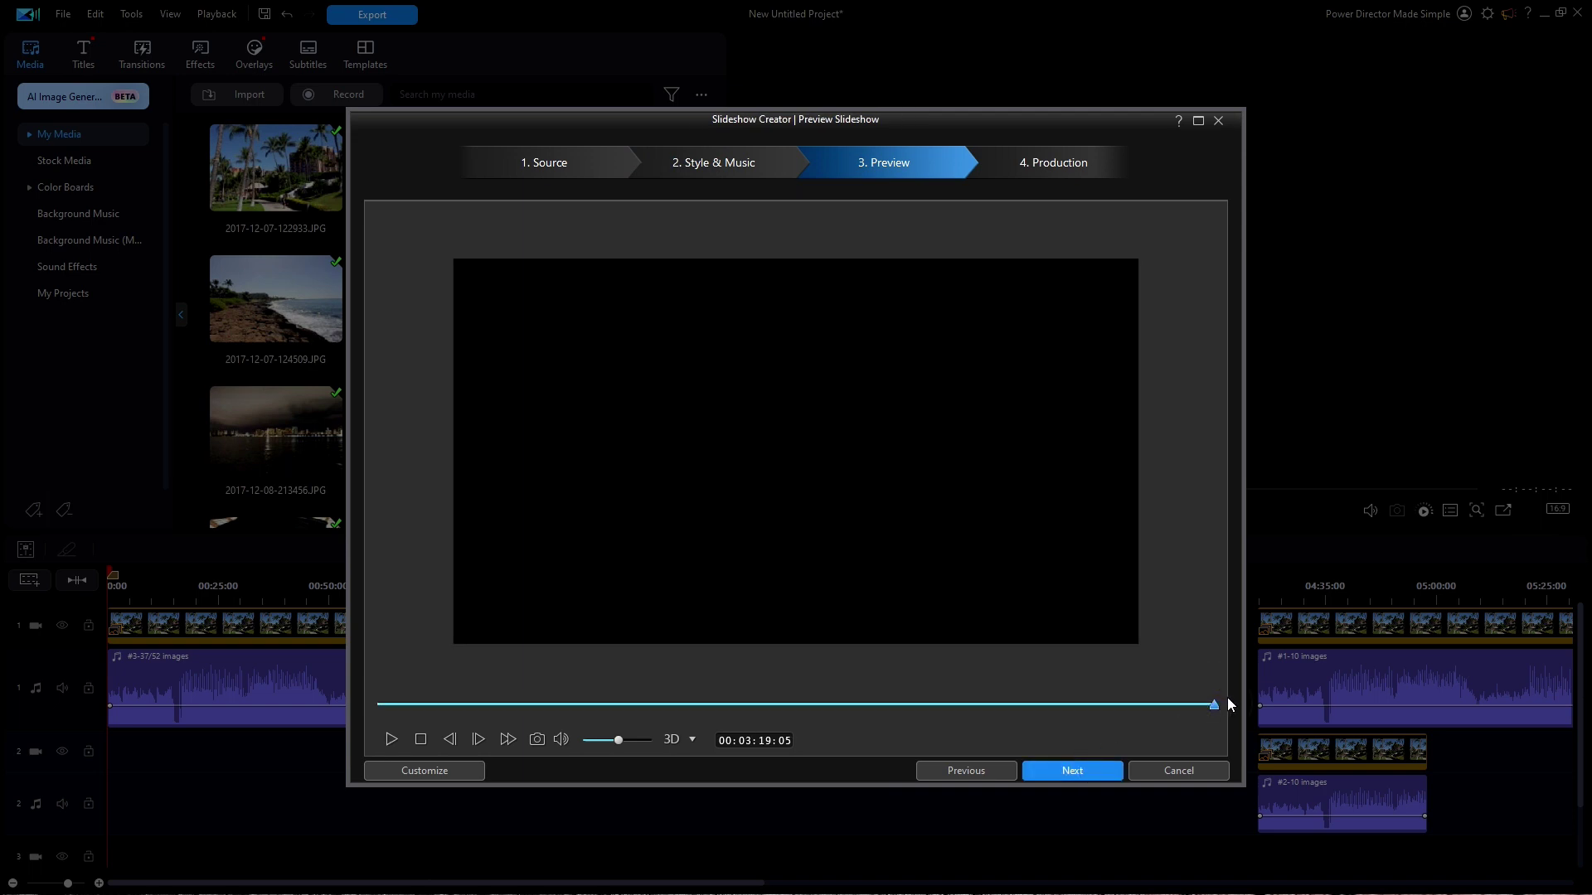
{"action": "left_click", "coordinate": [1212, 705]}
{"action": "left_click", "coordinate": [1212, 710]}
{"action": "left_click", "coordinate": [1080, 773]}
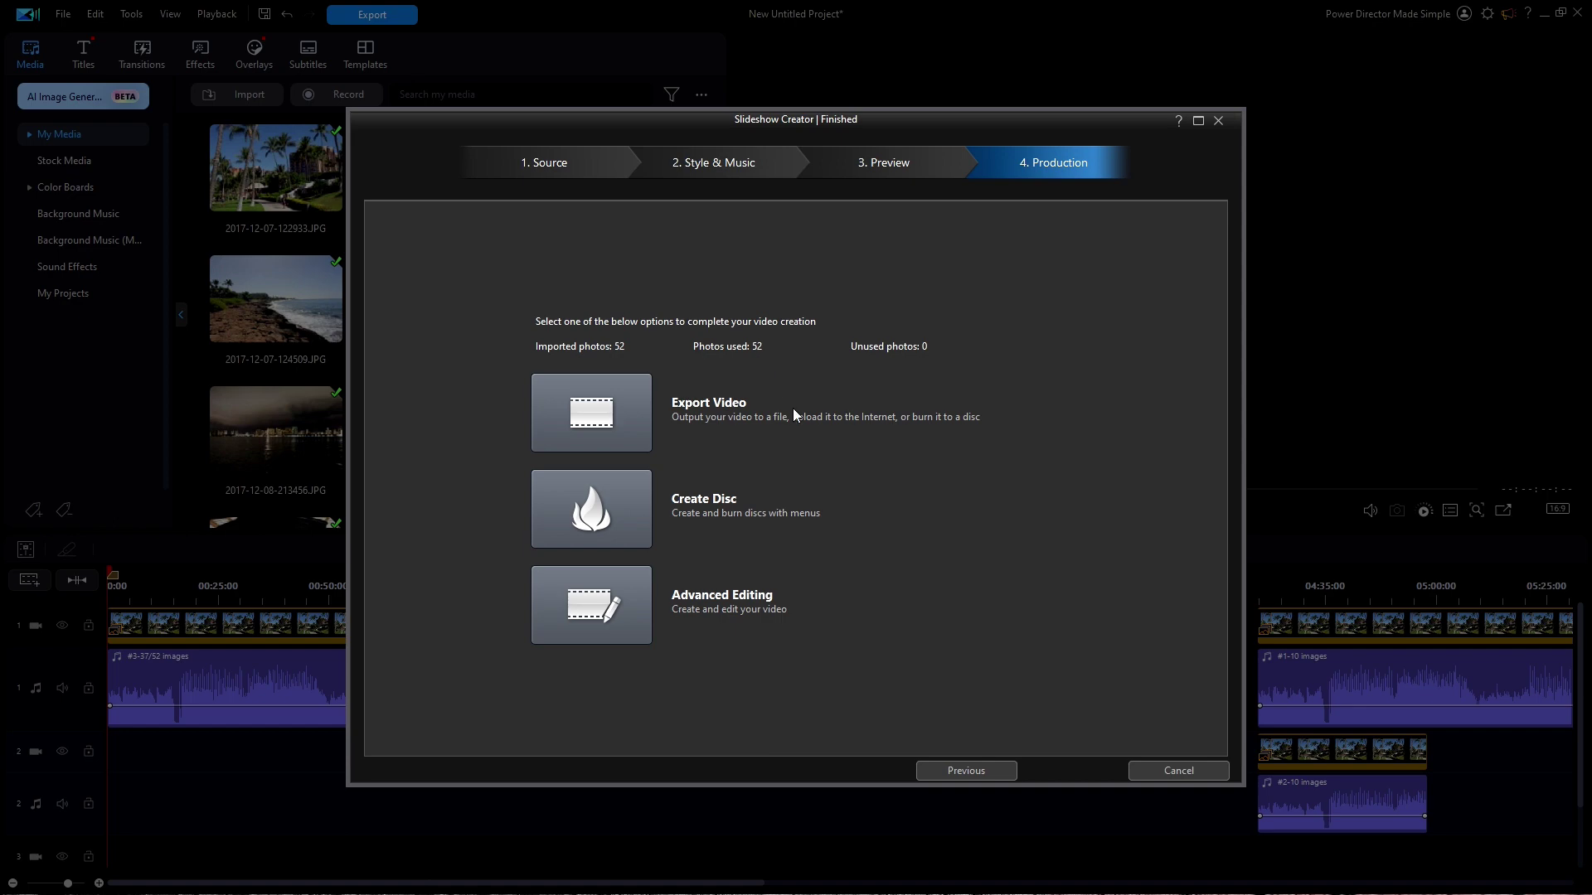
Send the fourth slideshow to the timeline for advanced editing and shift the #3-37/52 images slideshow later to leave a gap between them.
{"action": "left_click", "coordinate": [591, 604]}
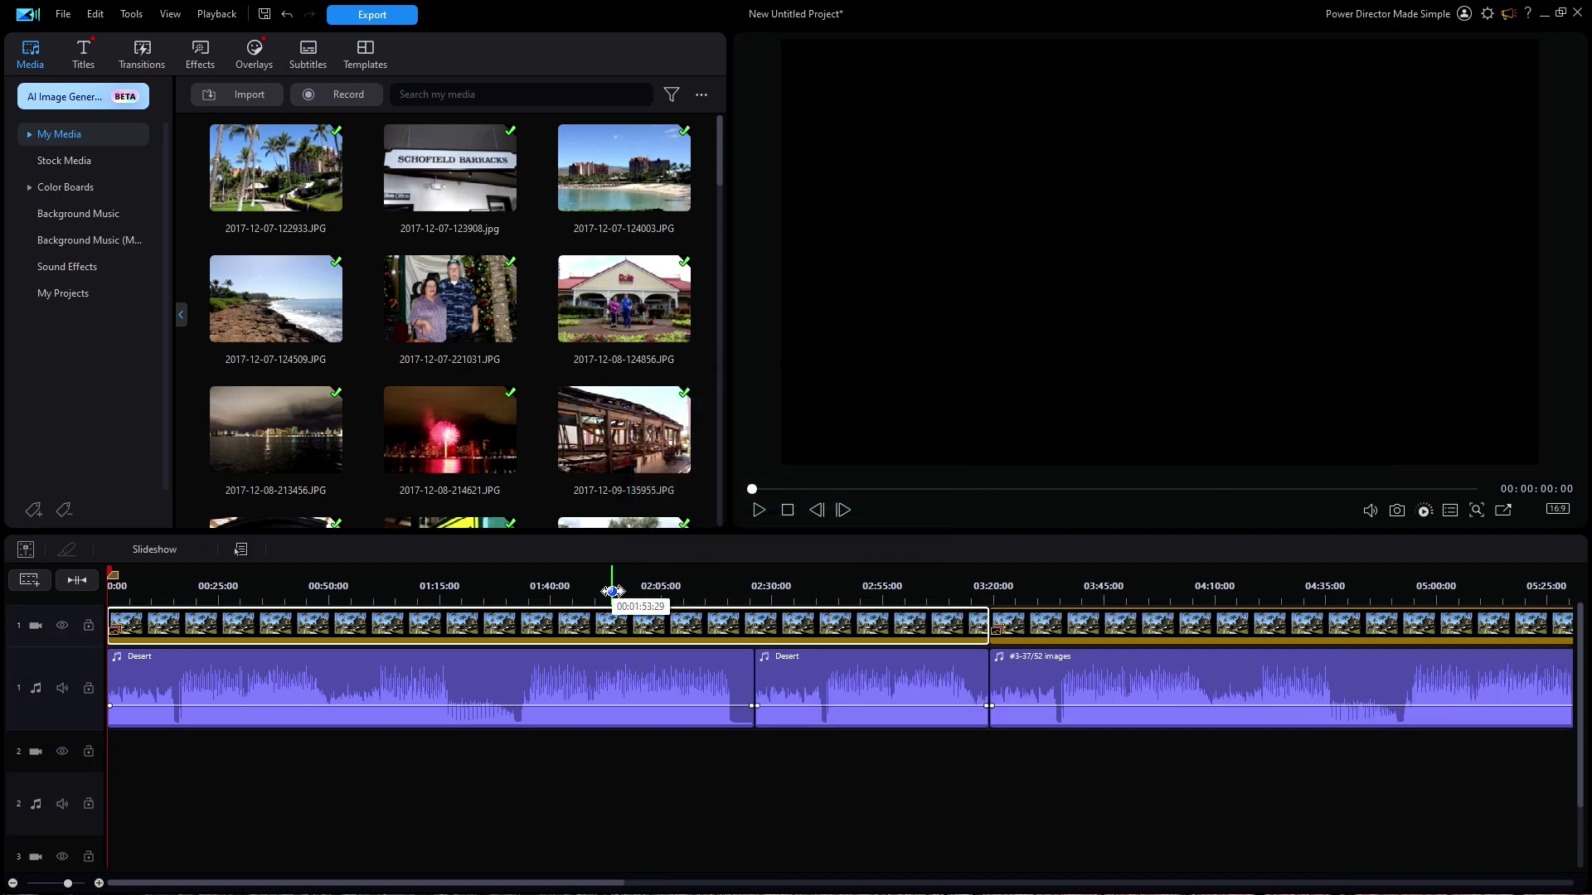
{"action": "left_click", "coordinate": [1113, 622]}
{"action": "left_click_drag", "start_coordinate": [1114, 621], "coordinate": [1150, 623]}
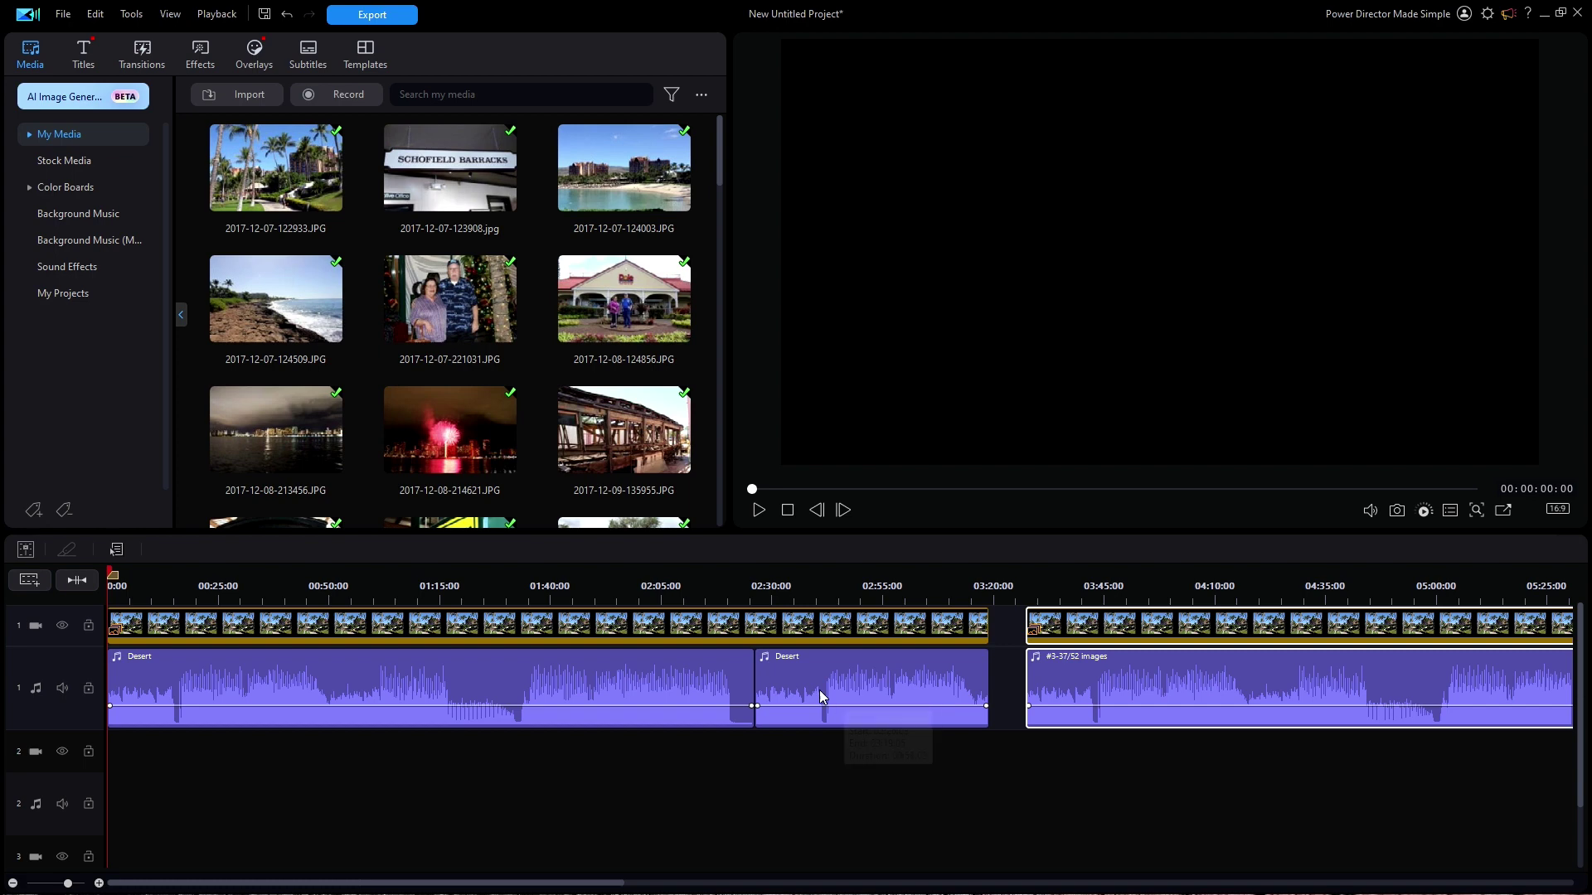
Set the alias of the fourth slideshow's first music clip to "#4-52 images".
{"action": "left_click", "coordinate": [385, 690]}
{"action": "right_click", "coordinate": [385, 687]}
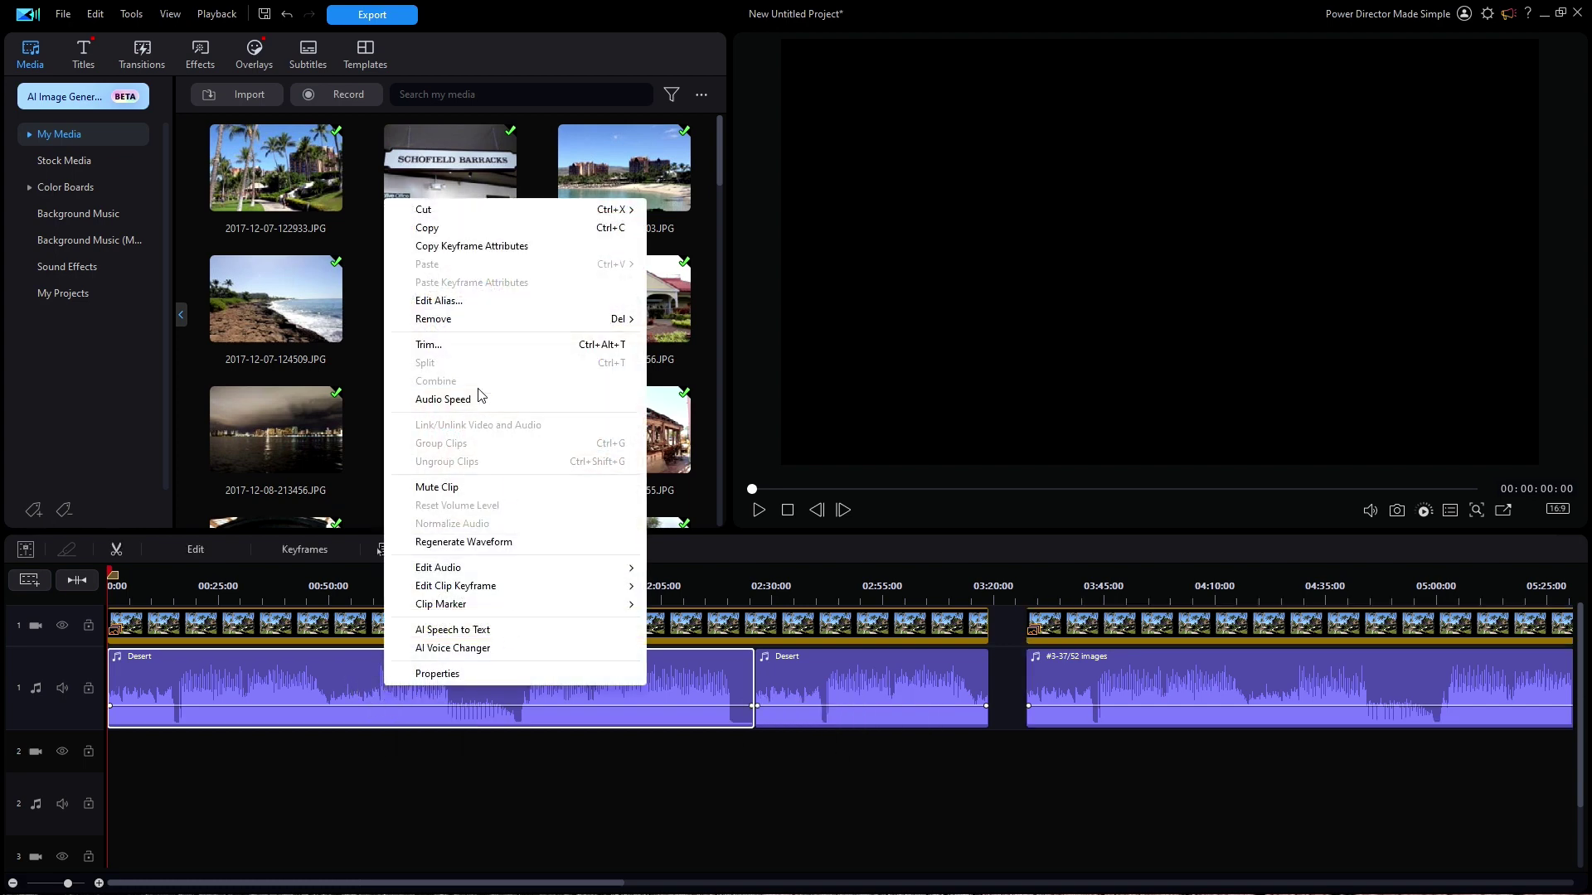
{"action": "left_click", "coordinate": [439, 302]}
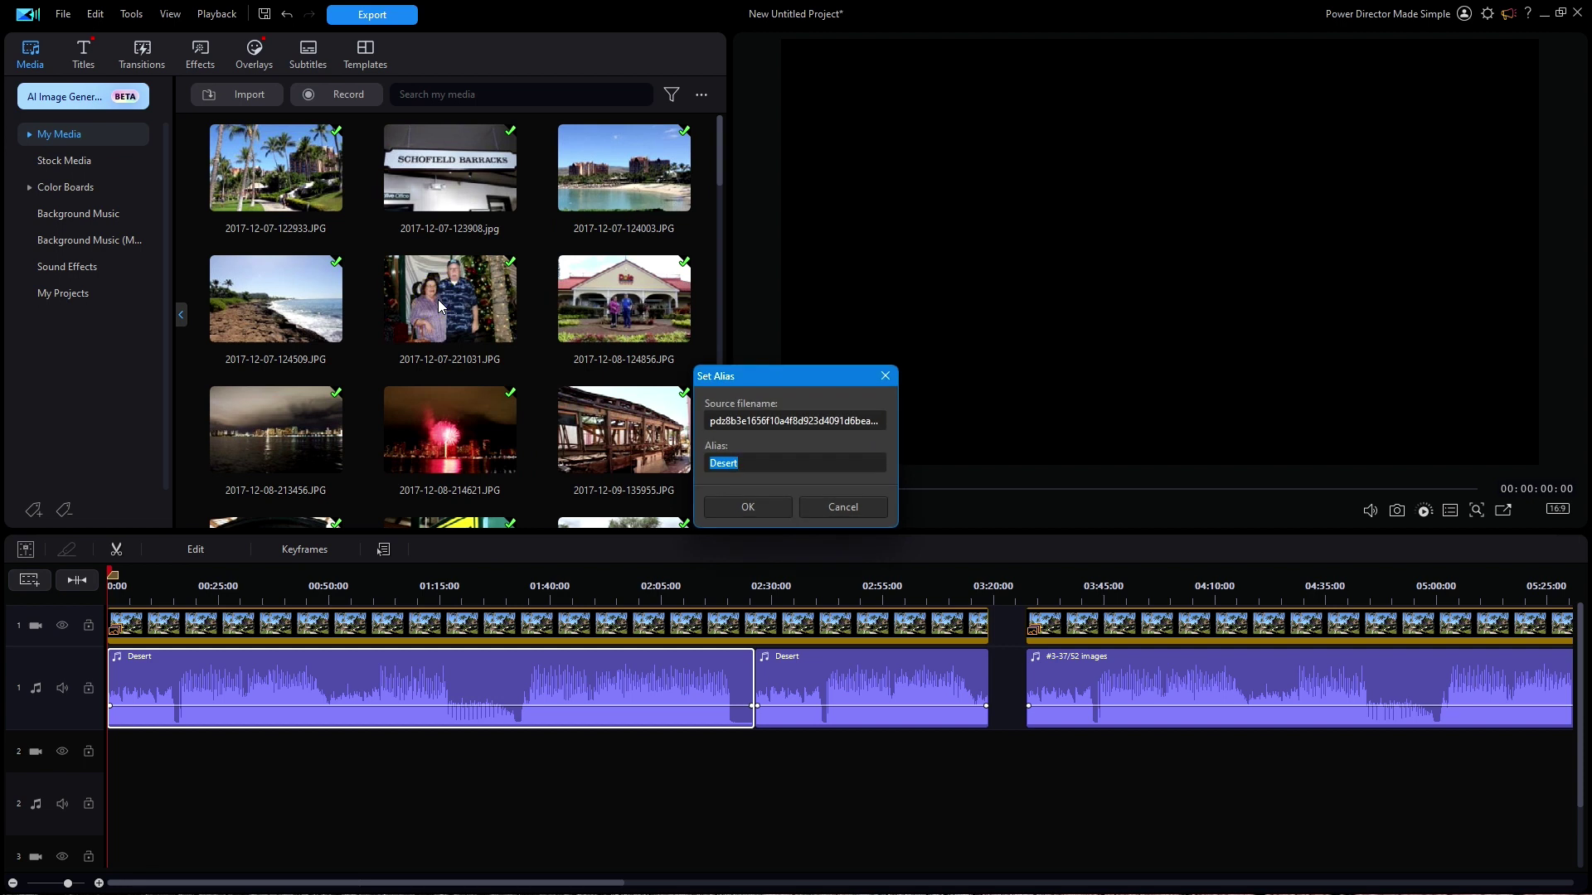
{"action": "type", "text": "#4-52 images"}
{"action": "left_click", "coordinate": [750, 504]}
Group the fourth slideshow with both its music clips and move the group to track 2, aligned with the start of the #3-37/52 images slideshow.
{"action": "left_click", "coordinate": [383, 630]}
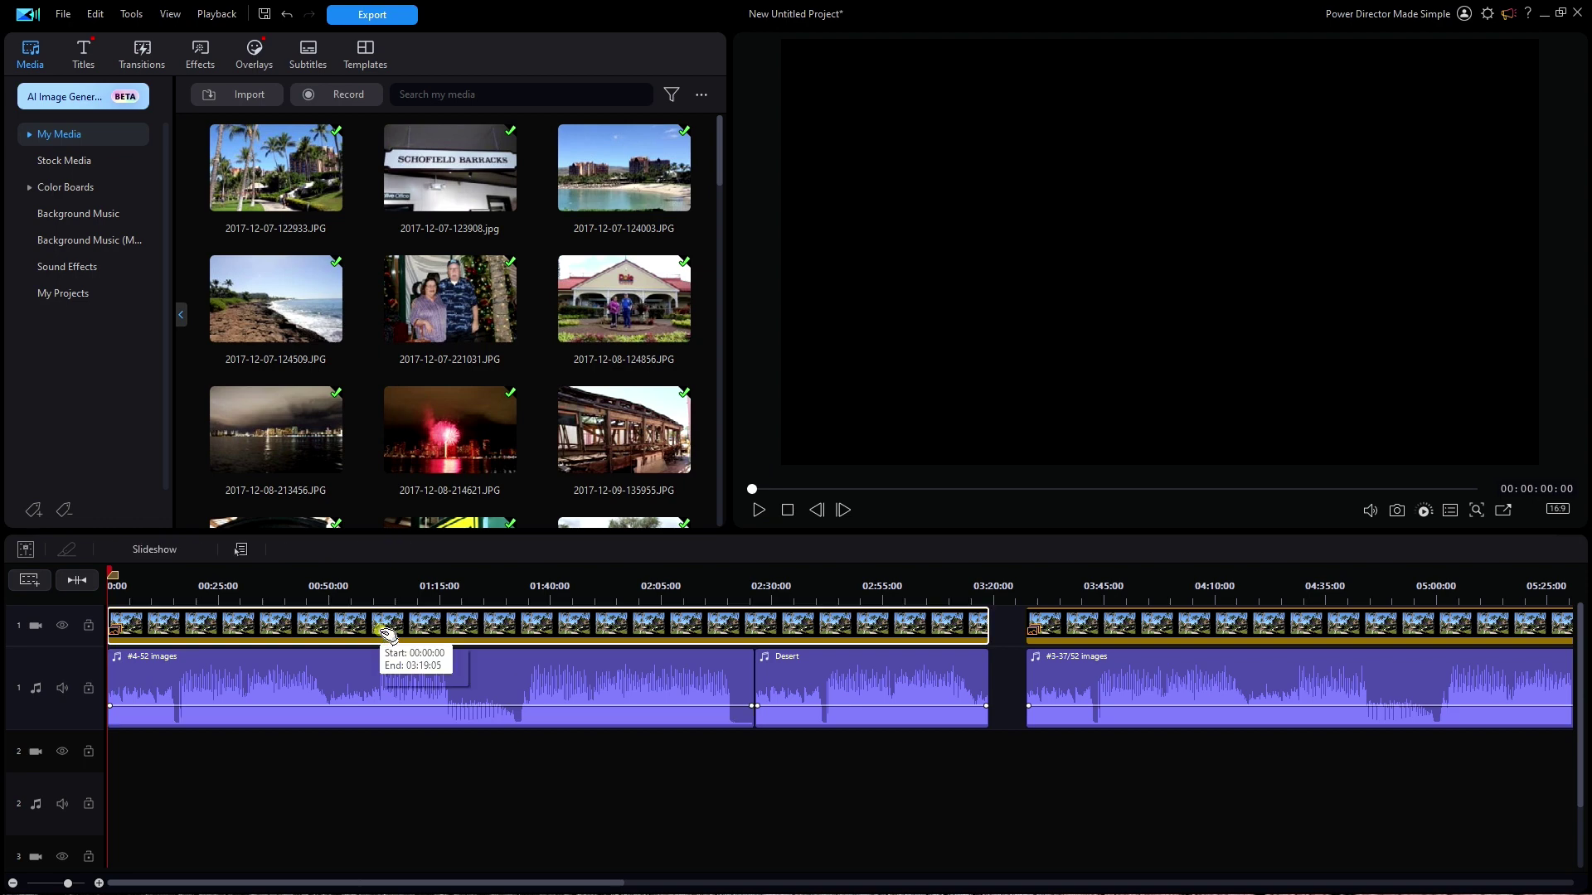
{"action": "left_click", "coordinate": [369, 661]}
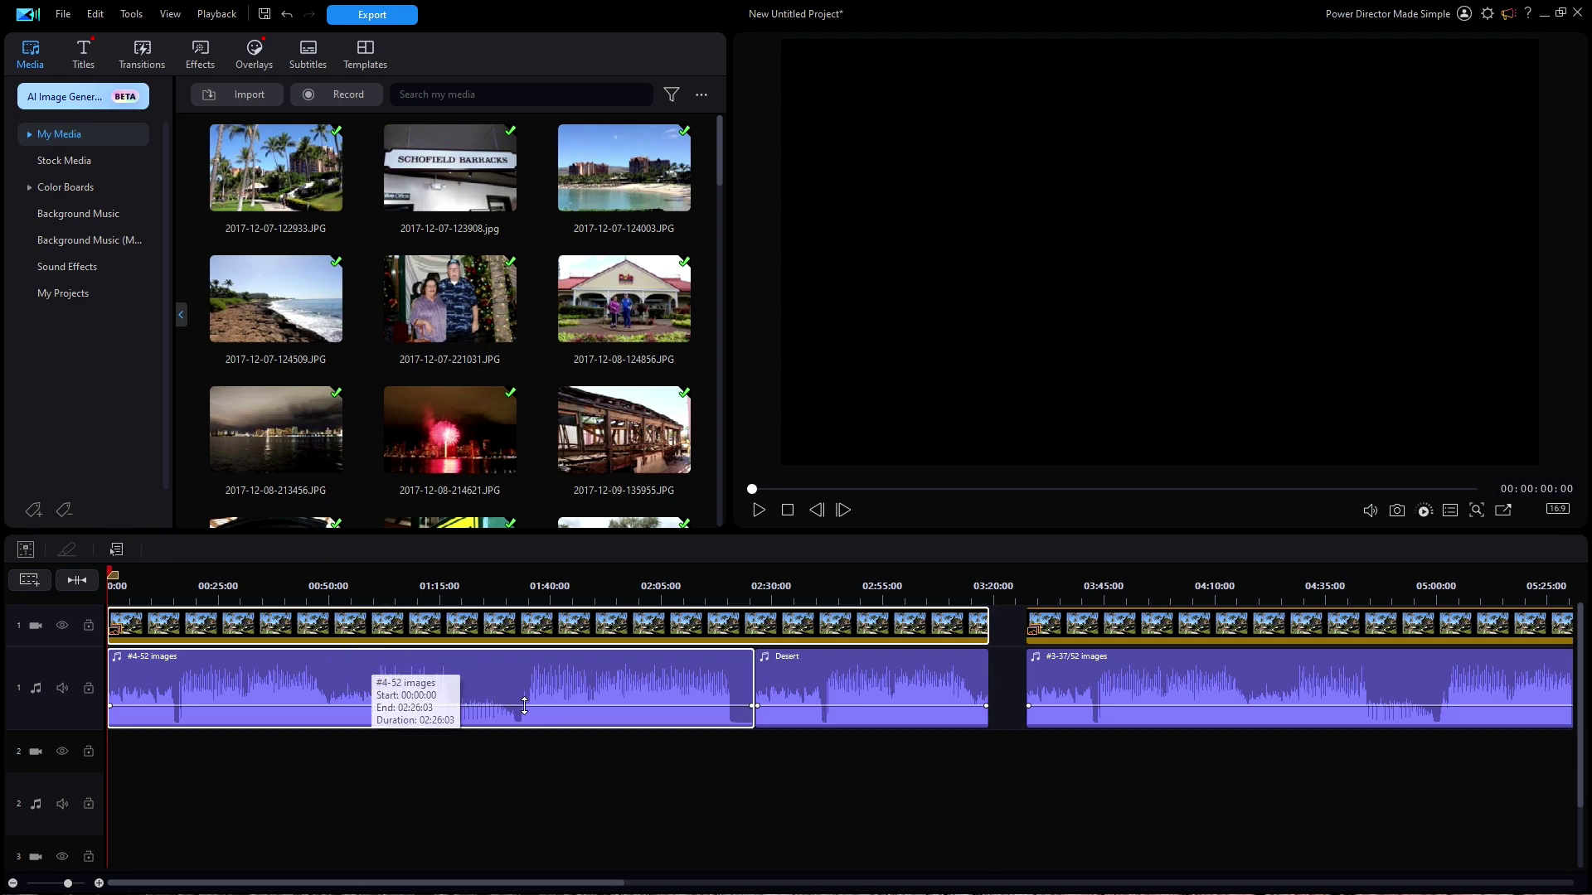
{"action": "right_click", "coordinate": [835, 685]}
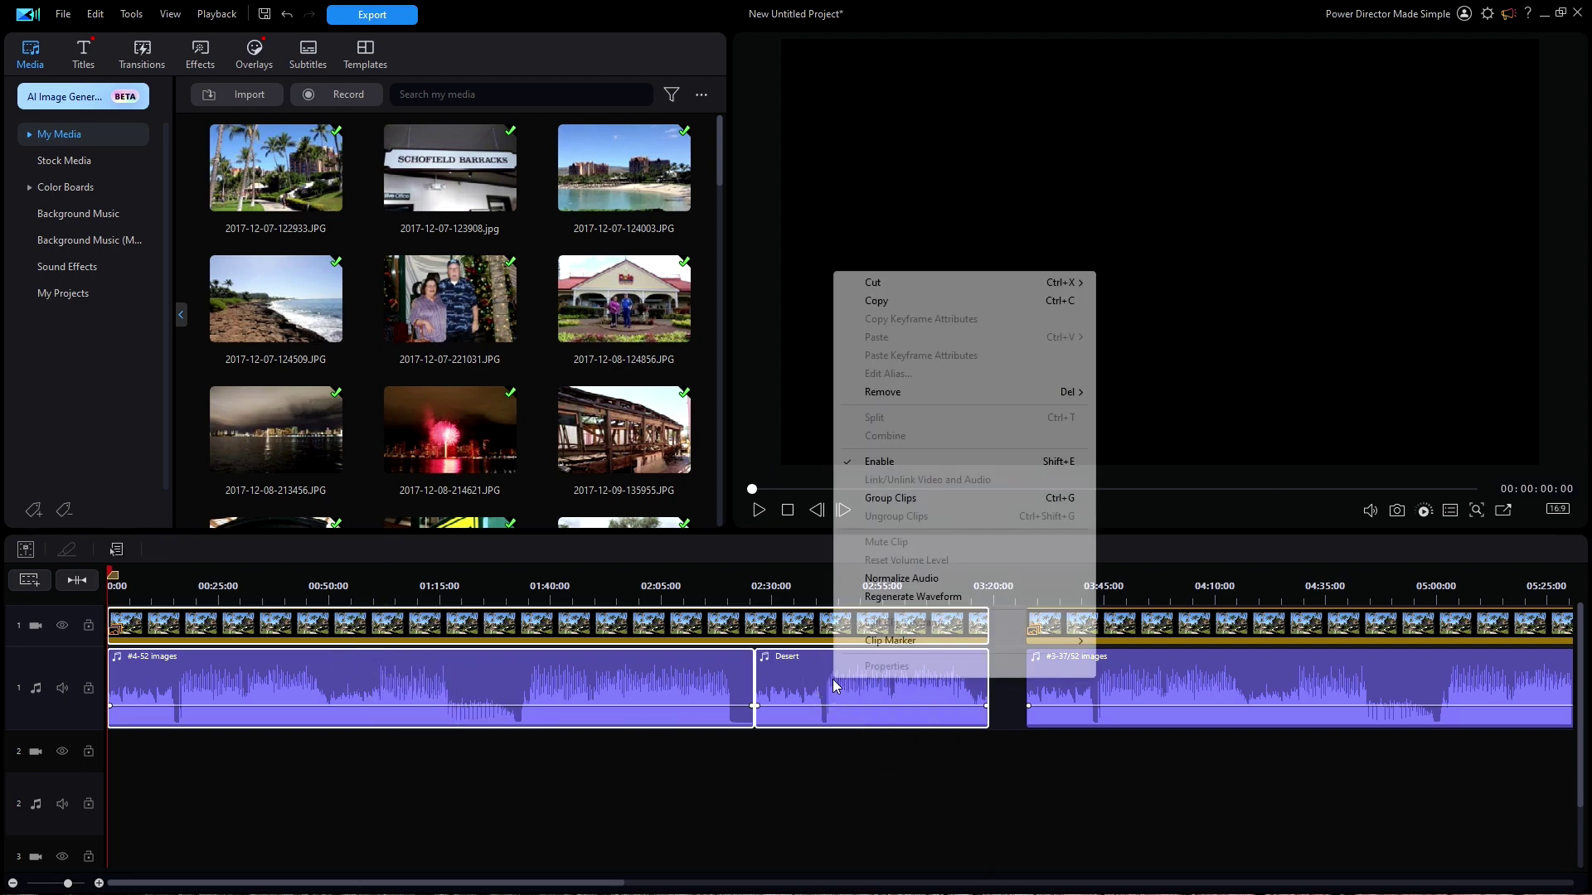
{"action": "left_click", "coordinate": [886, 498]}
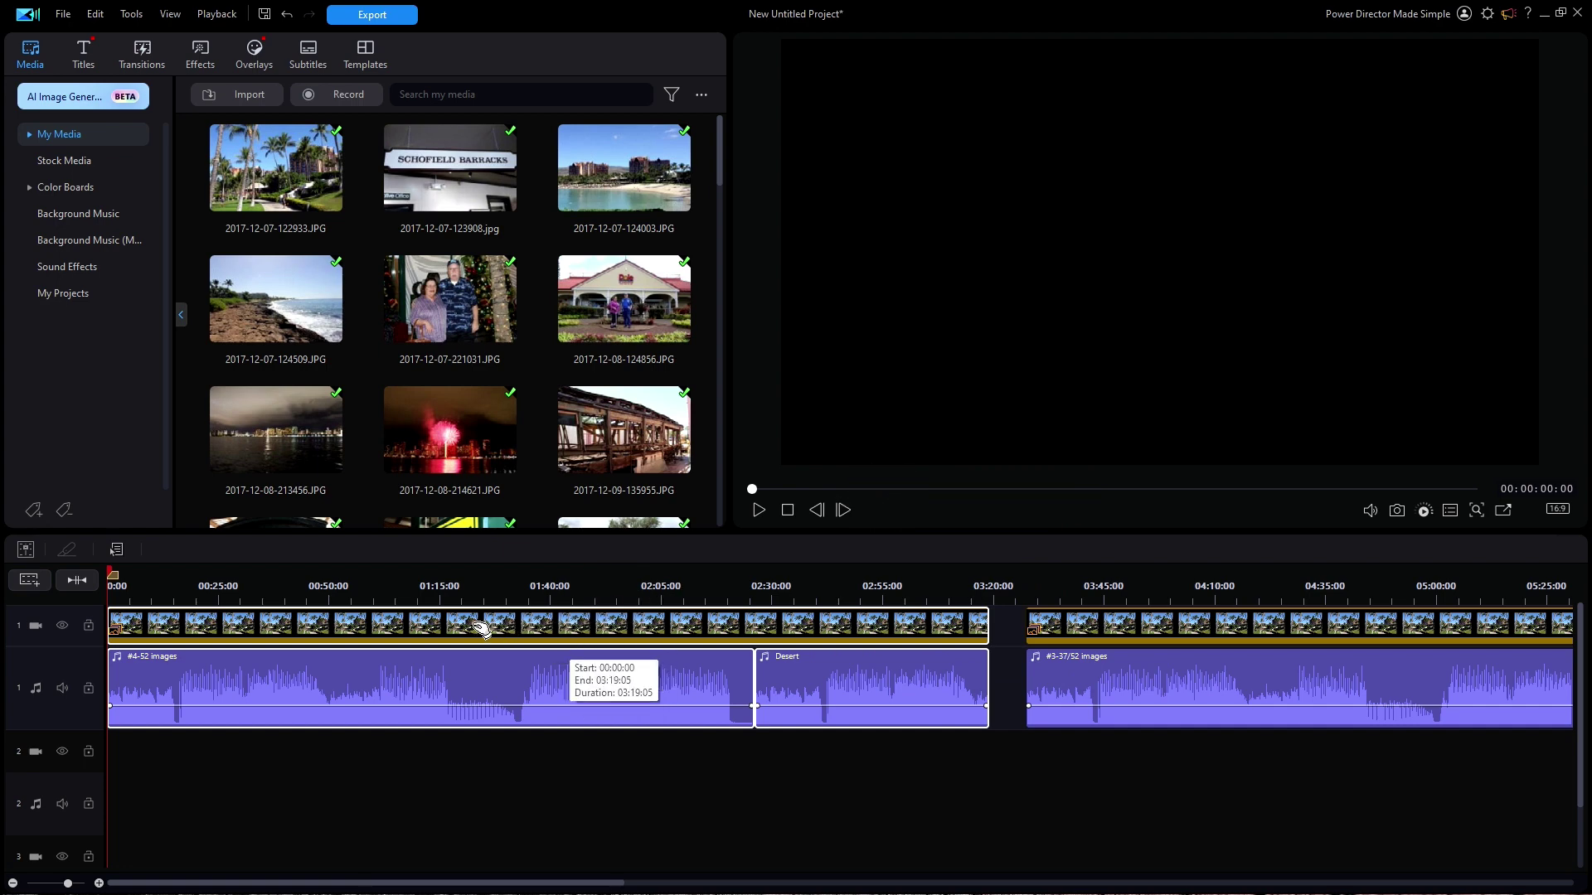
{"action": "left_click_drag", "start_coordinate": [481, 629], "coordinate": [1398, 804]}
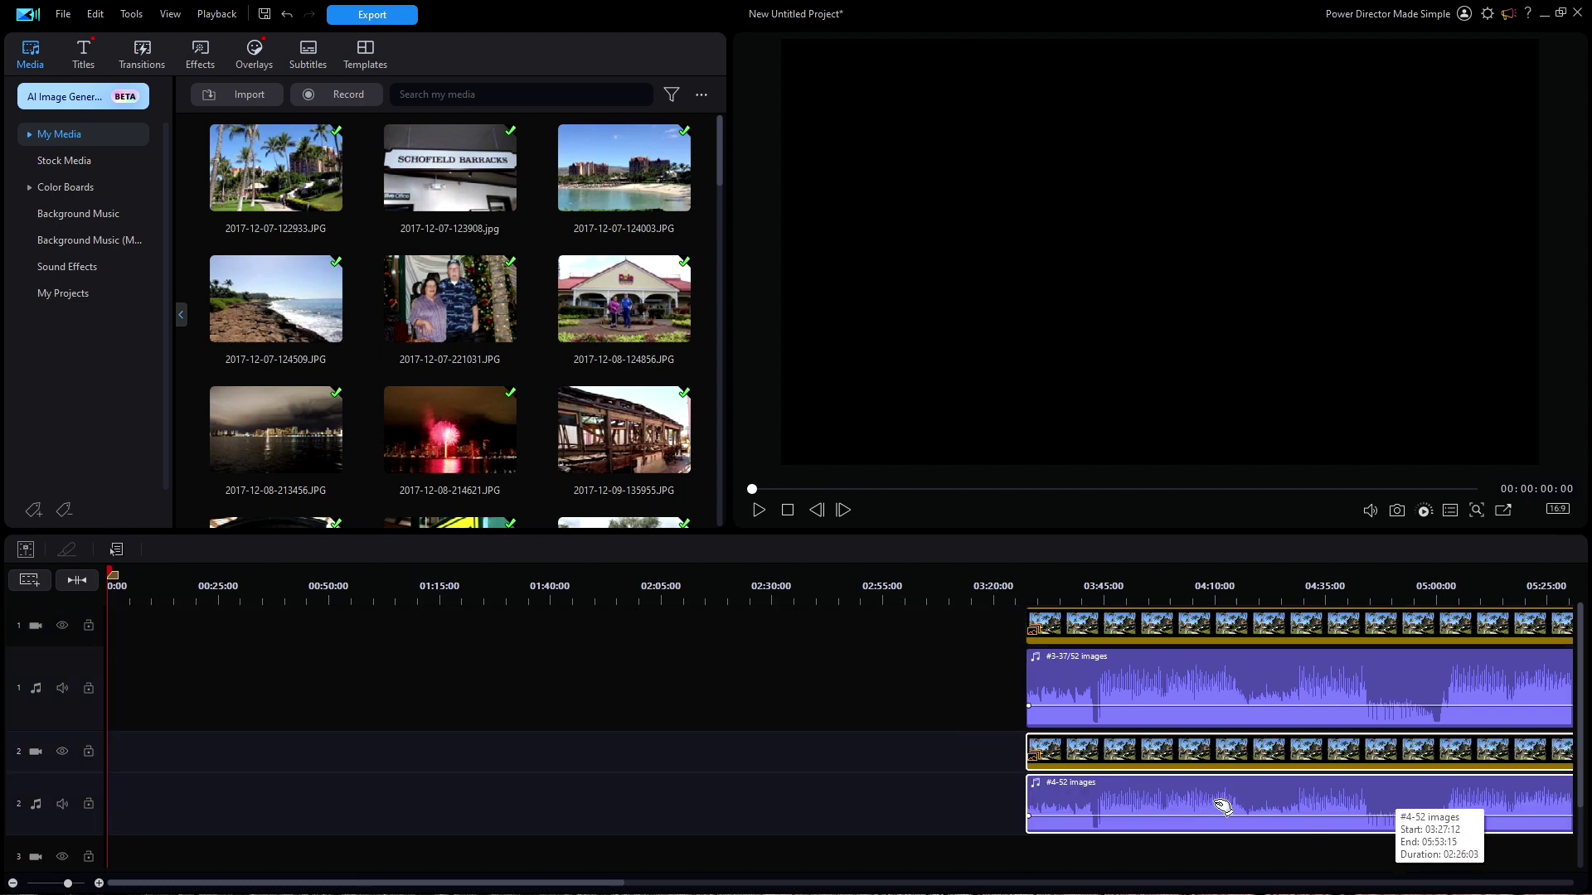
{"action": "left_click", "coordinate": [78, 580]}
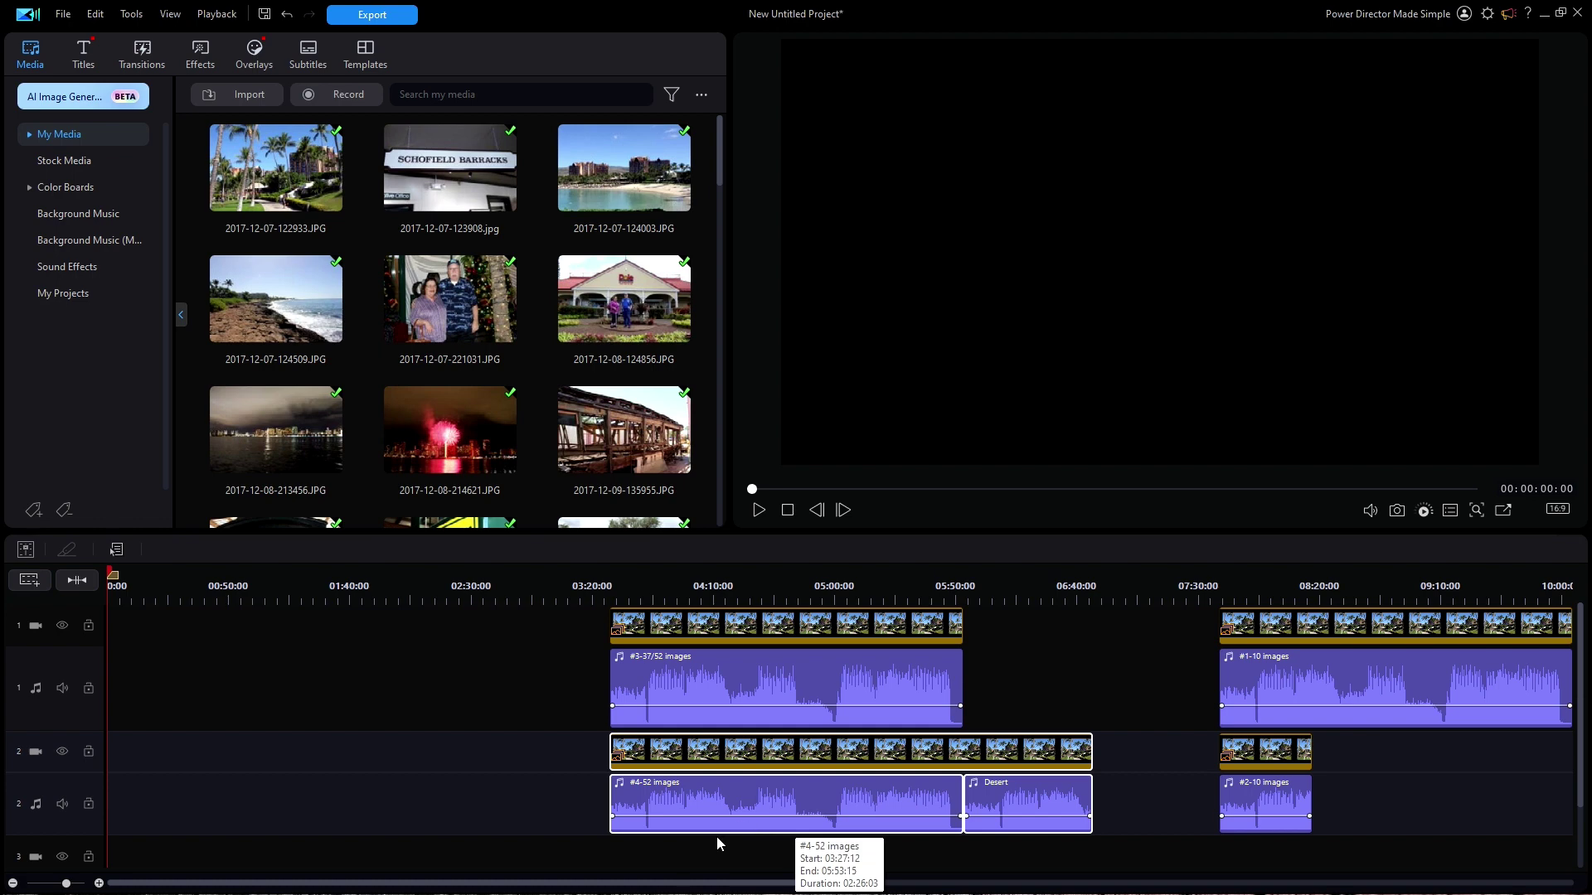
{"action": "left_click_drag", "start_coordinate": [713, 885], "coordinate": [908, 884]}
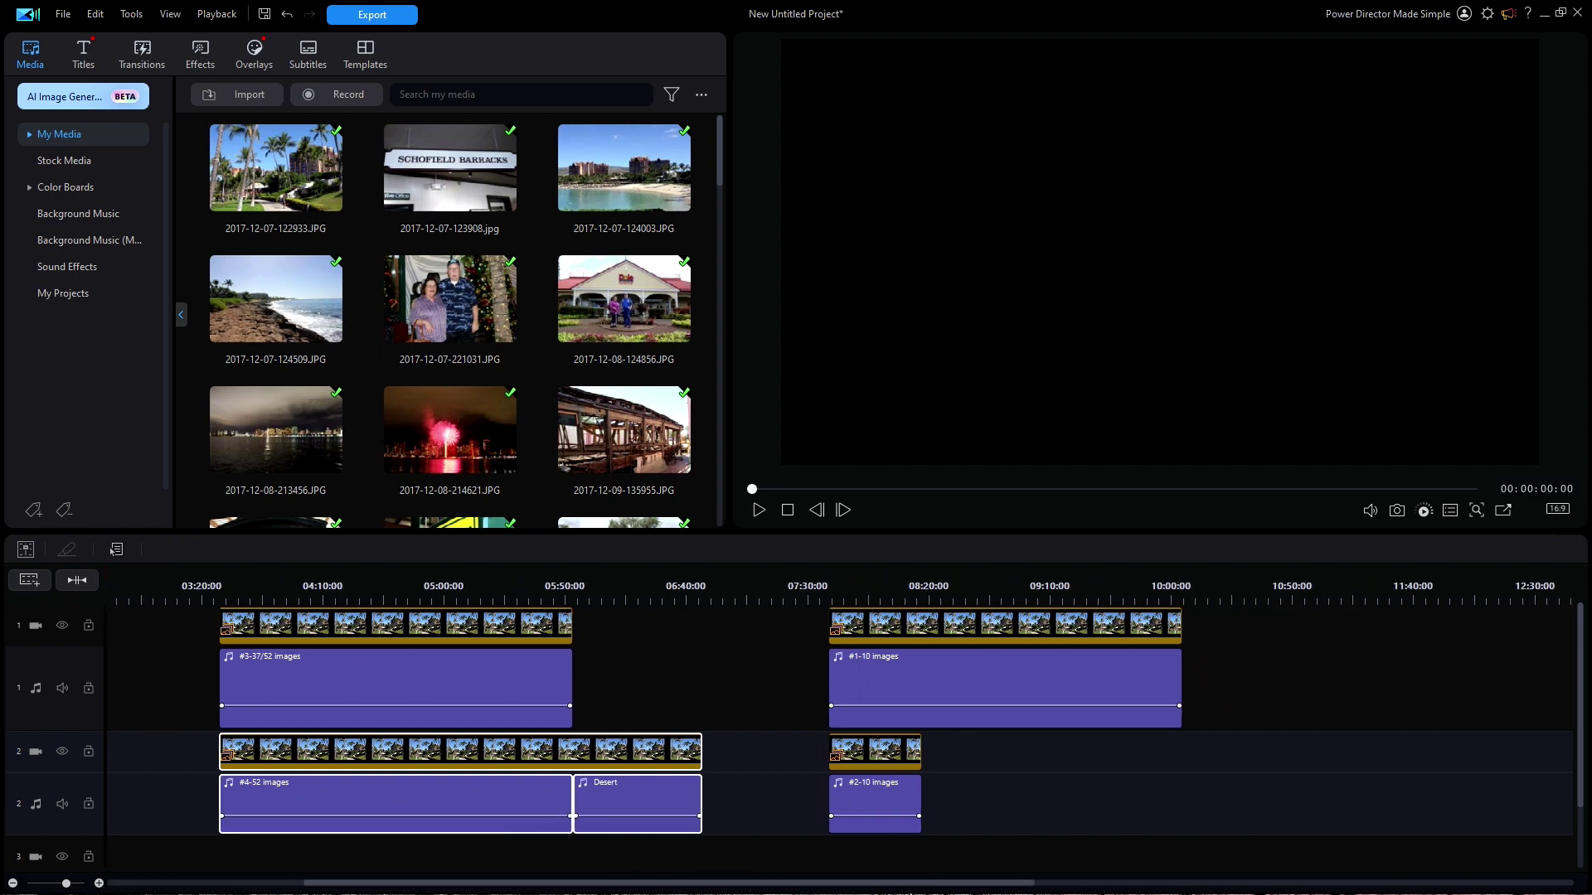